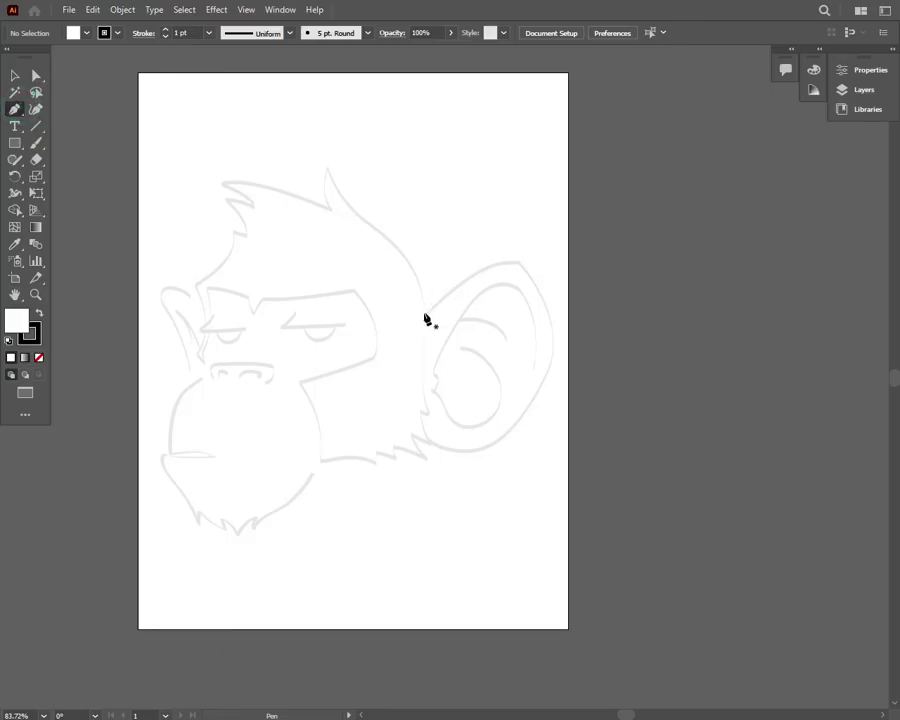
Draw a trial curve from the side of the head to the hair tip, then delete it
{"action": "left_click", "coordinate": [424, 314]}
{"action": "mouse_move", "coordinate": [363, 218]}
{"action": "left_mouse_down"}
{"action": "mouse_move", "coordinate": [310, 192]}
{"action": "mouse_move", "coordinate": [357, 112]}
{"action": "mouse_move", "coordinate": [368, 211]}
{"action": "mouse_move", "coordinate": [342, 207]}
{"action": "left_mouse_up"}
{"action": "key", "text": "ctrl+z"}
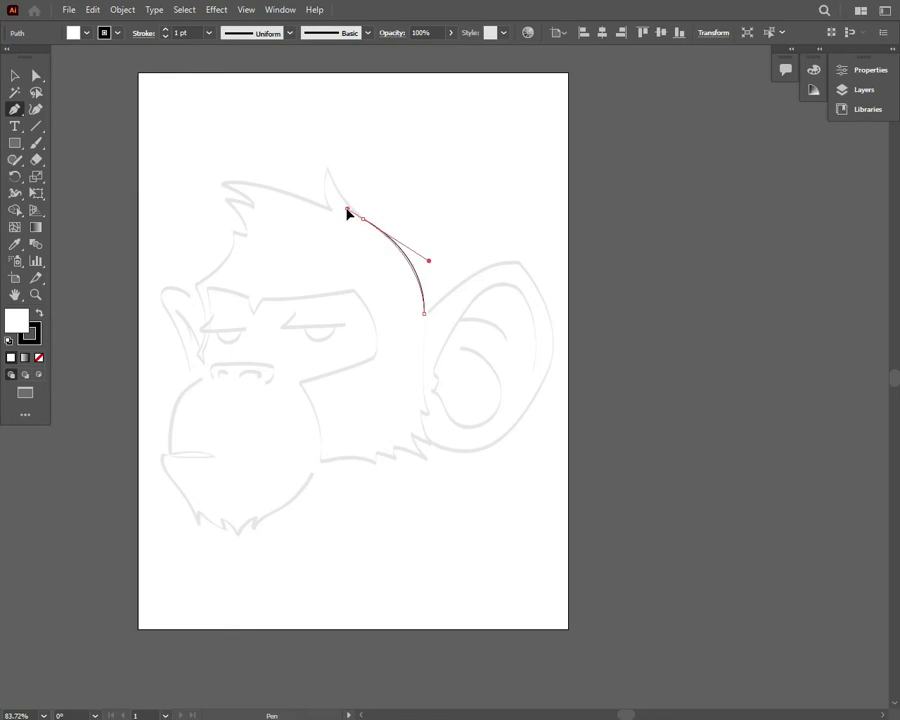
{"action": "left_click", "coordinate": [327, 165]}
{"action": "left_click", "coordinate": [14, 75]}
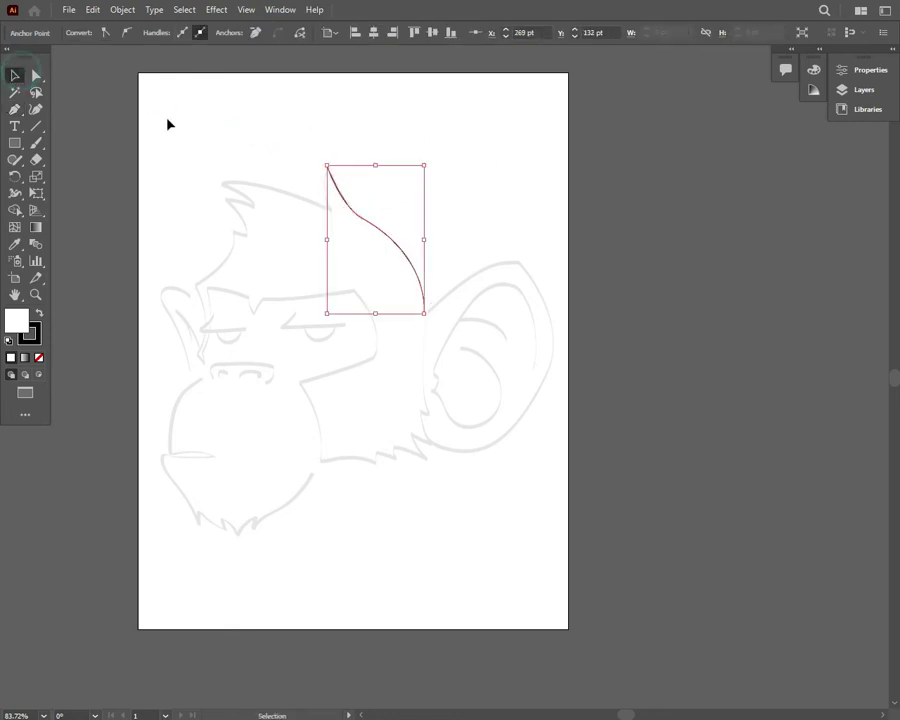
{"action": "left_click", "coordinate": [168, 124]}
{"action": "left_click", "coordinate": [343, 200]}
{"action": "key", "text": "Delete"}
Pen-trace the hair outline with no fill, from the side of the head over the tufts down to the brow
{"action": "left_click", "coordinate": [15, 108]}
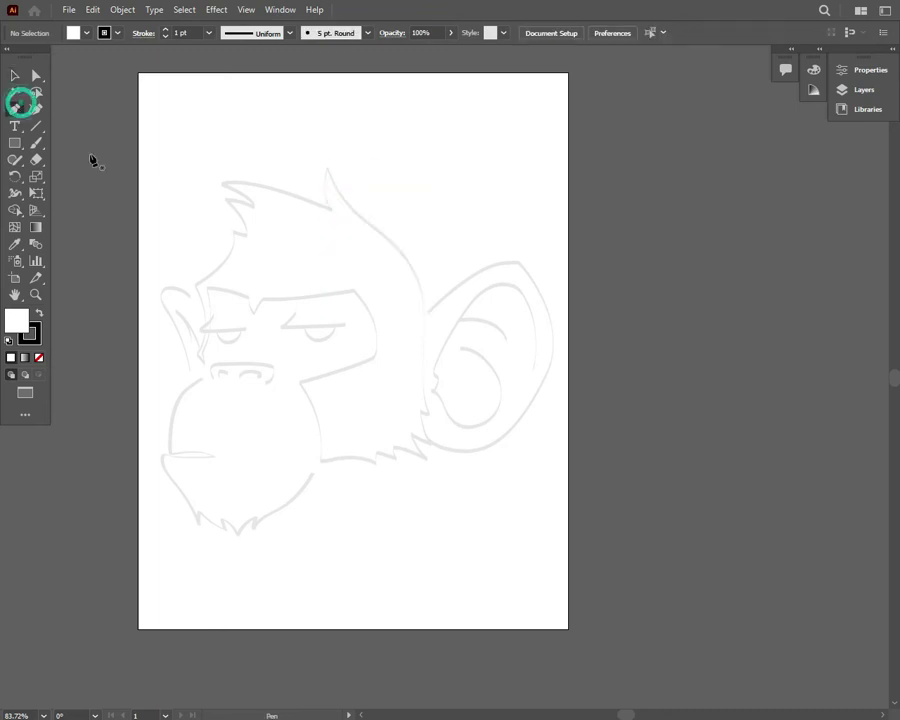
{"action": "left_click", "coordinate": [424, 313]}
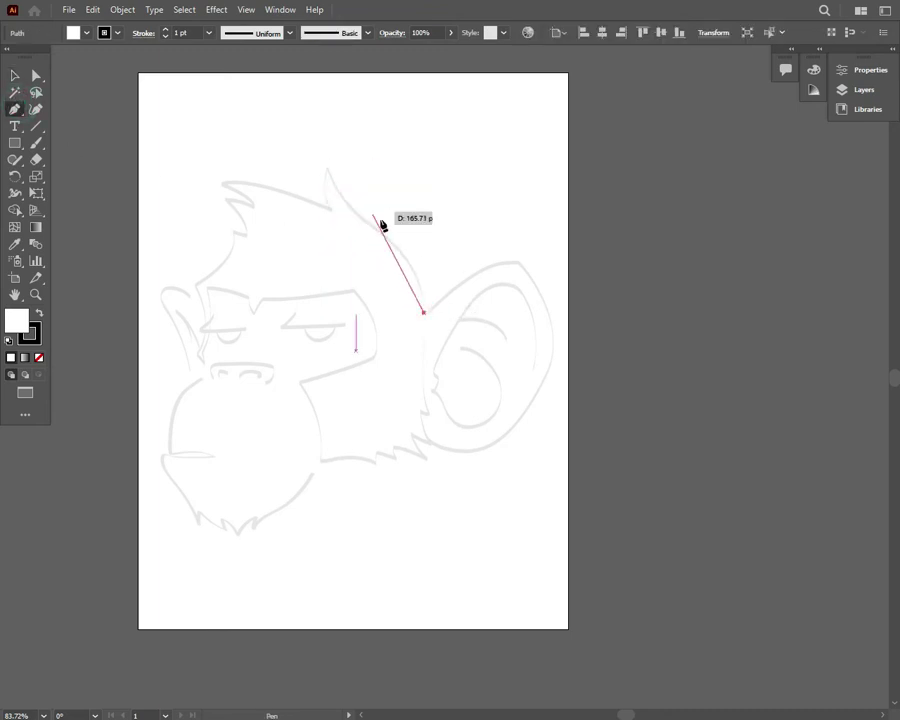
{"action": "mouse_move", "coordinate": [373, 227]}
{"action": "left_mouse_down"}
{"action": "mouse_move", "coordinate": [336, 199]}
{"action": "mouse_move", "coordinate": [343, 242]}
{"action": "left_mouse_up"}
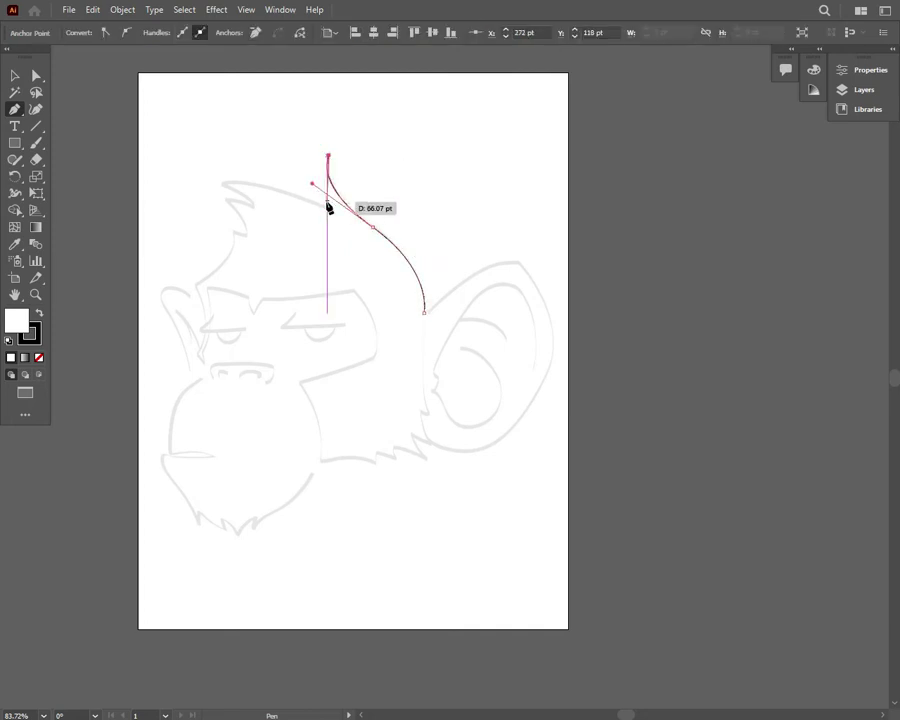
{"action": "key", "text": "ctrl+z"}
{"action": "mouse_move", "coordinate": [323, 205]}
{"action": "left_mouse_down"}
{"action": "mouse_move", "coordinate": [331, 240]}
{"action": "mouse_move", "coordinate": [326, 208]}
{"action": "left_mouse_up"}
{"action": "mouse_move", "coordinate": [220, 187]}
{"action": "left_mouse_down"}
{"action": "mouse_move", "coordinate": [193, 203]}
{"action": "mouse_move", "coordinate": [265, 231]}
{"action": "left_mouse_up"}
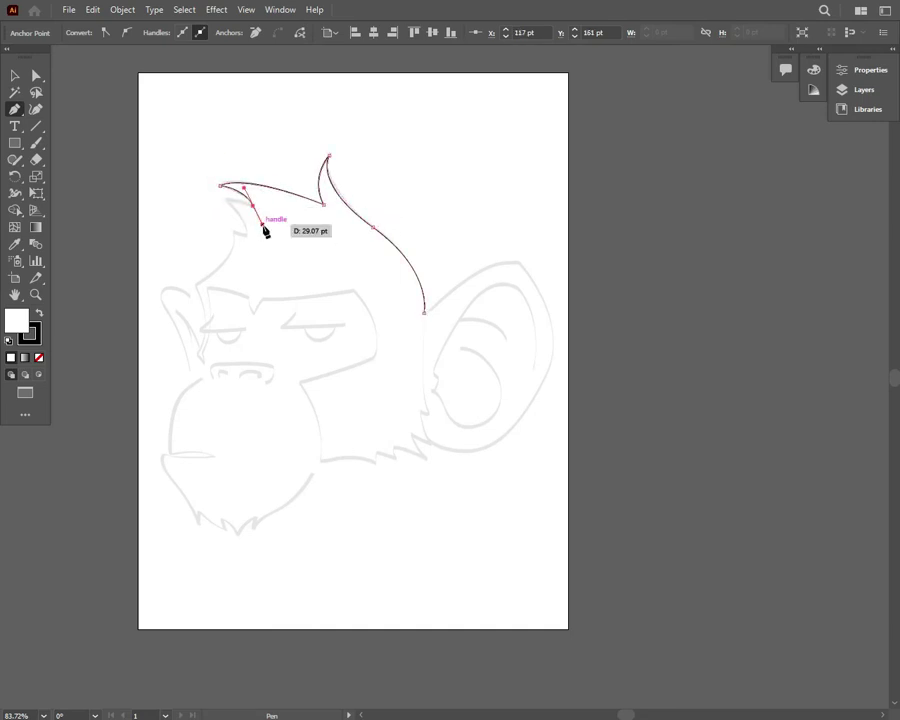
{"action": "left_click", "coordinate": [40, 357]}
{"action": "left_click_drag", "start_coordinate": [248, 202], "coordinate": [201, 207]}
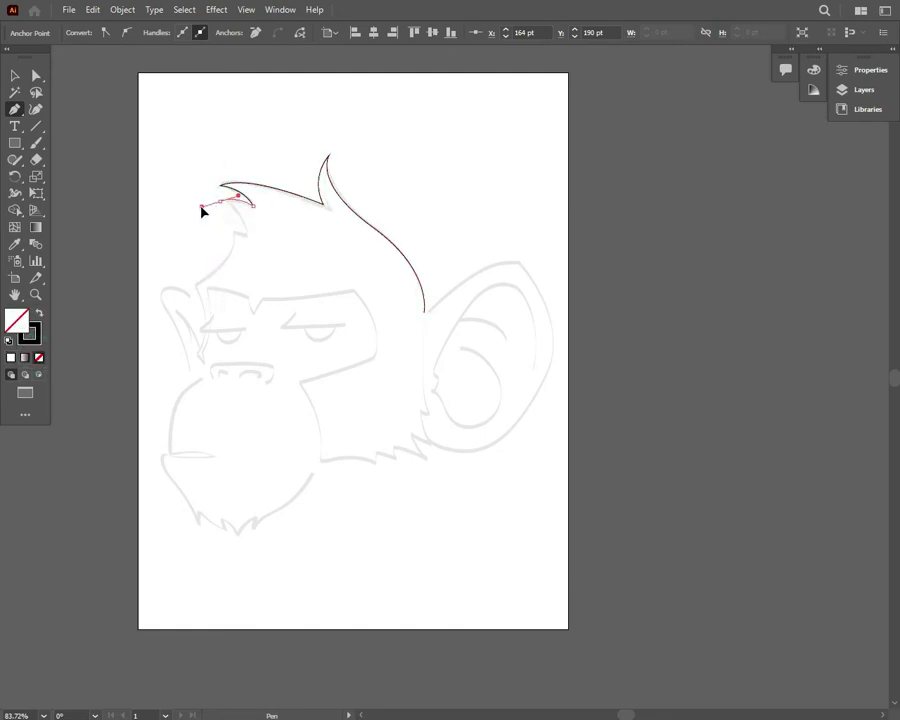
{"action": "left_click", "coordinate": [247, 239]}
{"action": "left_click_drag", "start_coordinate": [197, 285], "coordinate": [167, 299]}
{"action": "left_click", "coordinate": [197, 285]}
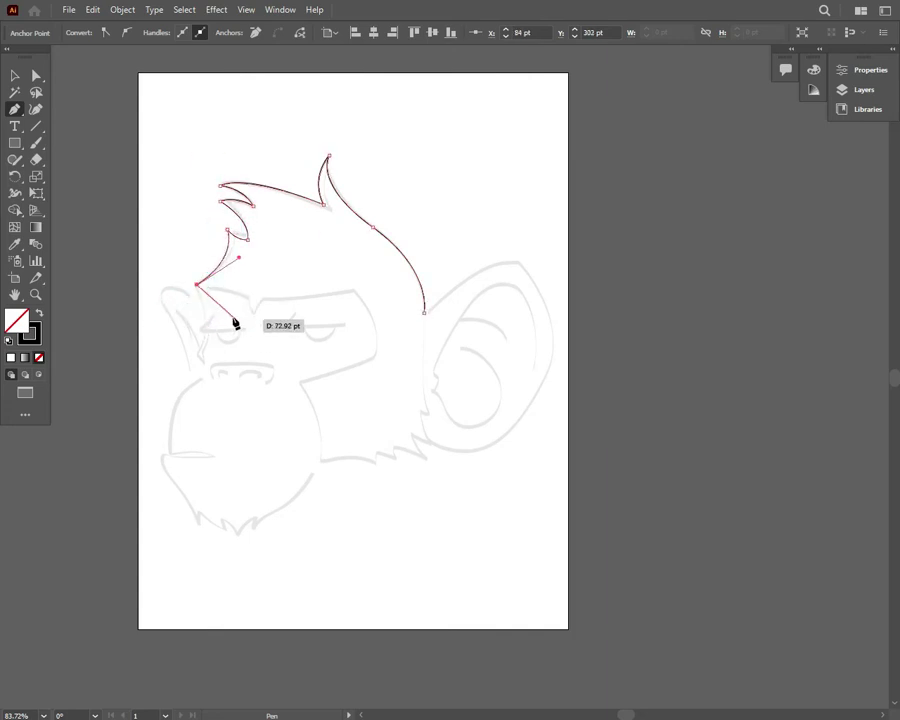
{"action": "left_click_drag", "start_coordinate": [199, 329], "coordinate": [197, 337]}
Give the hair outline a 5 pt stroke with the tapered Width Profile 1
{"action": "key", "text": "v"}
{"action": "left_click", "coordinate": [108, 106]}
{"action": "left_click_drag", "start_coordinate": [152, 144], "coordinate": [262, 258]}
{"action": "left_click", "coordinate": [210, 34]}
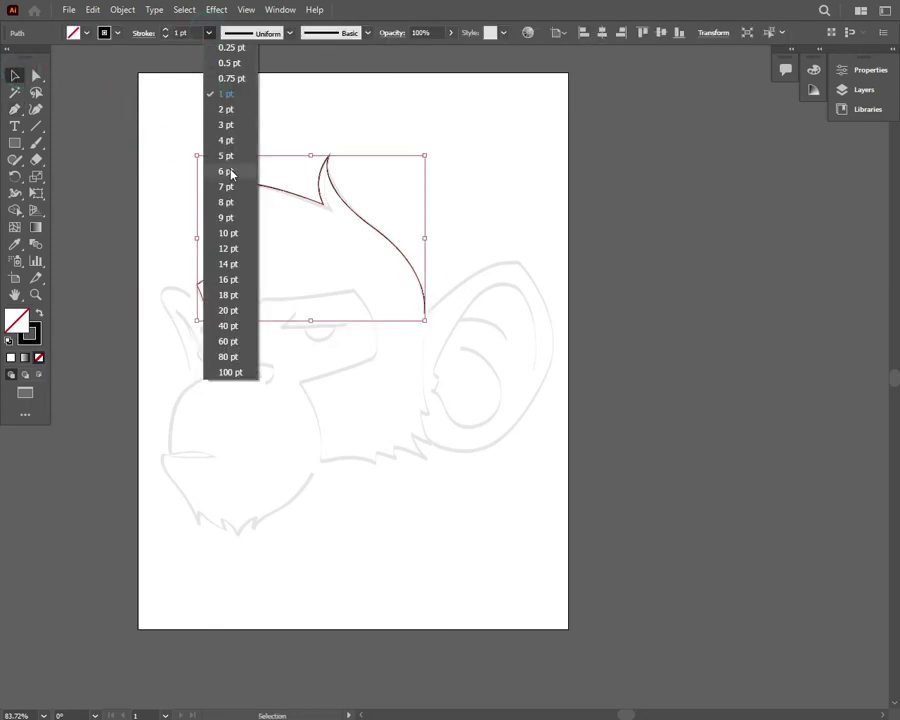
{"action": "left_click", "coordinate": [230, 172]}
{"action": "left_click", "coordinate": [280, 33]}
{"action": "left_click", "coordinate": [250, 76]}
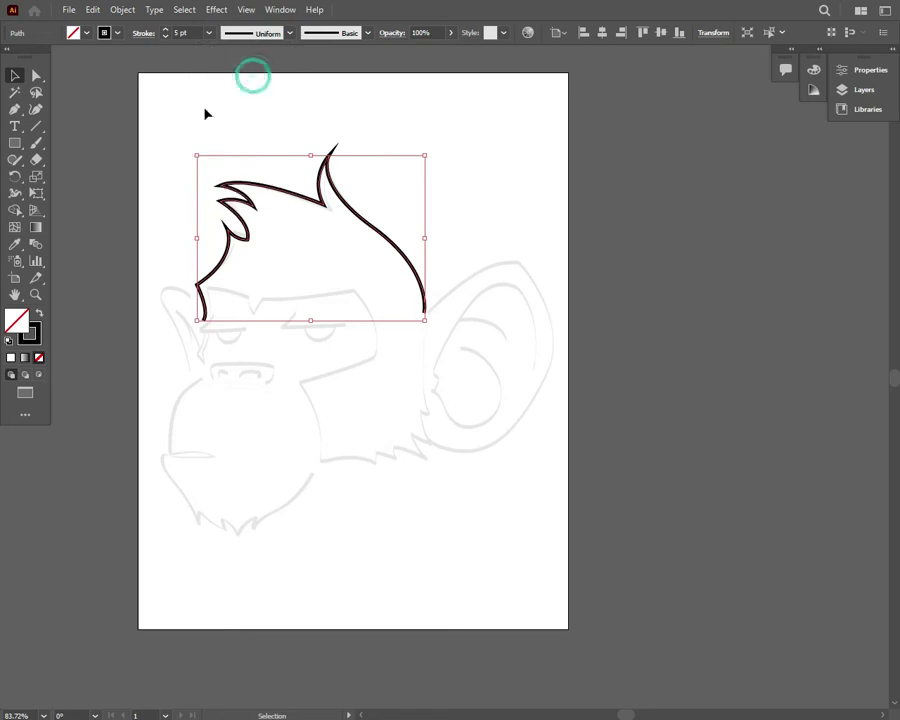
{"action": "left_click", "coordinate": [205, 112]}
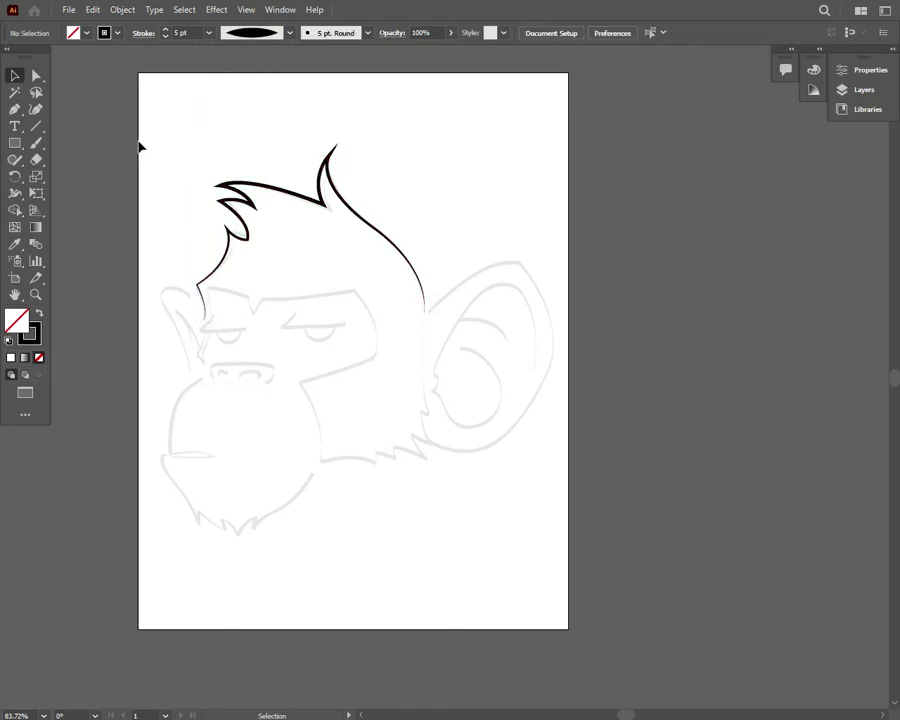
Trace the brow ridge line and give it a 5 pt stroke with Width Profile 1
{"action": "left_click", "coordinate": [15, 93]}
{"action": "left_click", "coordinate": [15, 110]}
{"action": "mouse_move", "coordinate": [207, 297]}
{"action": "left_mouse_down"}
{"action": "mouse_move", "coordinate": [207, 288]}
{"action": "mouse_move", "coordinate": [276, 305]}
{"action": "mouse_move", "coordinate": [350, 296]}
{"action": "mouse_move", "coordinate": [380, 338]}
{"action": "left_mouse_up"}
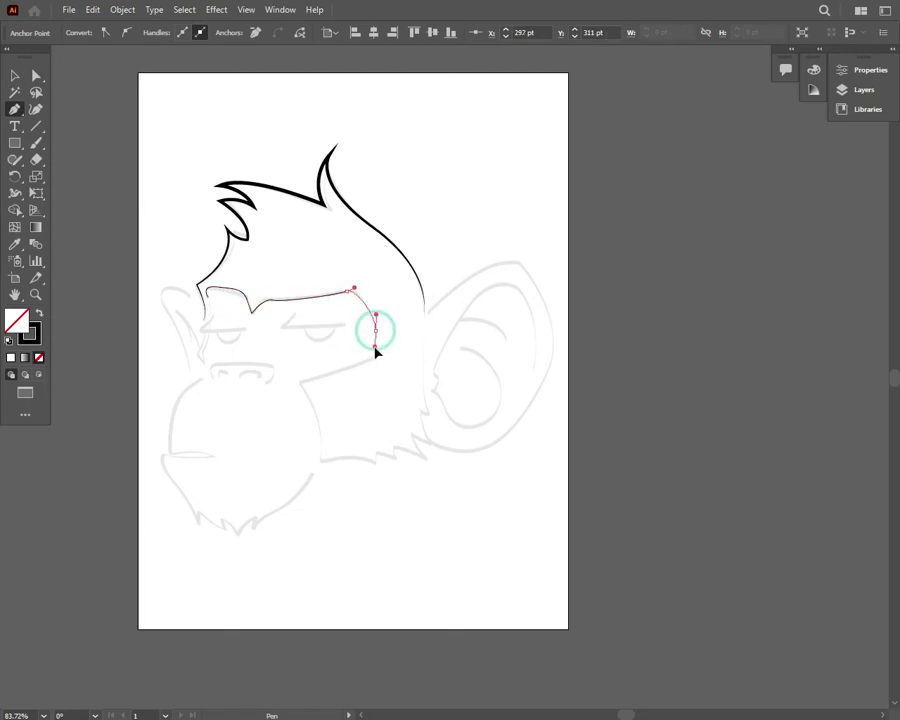
{"action": "left_click", "coordinate": [15, 75]}
{"action": "left_click", "coordinate": [110, 96]}
{"action": "left_click", "coordinate": [286, 296]}
{"action": "left_click", "coordinate": [208, 32]}
{"action": "left_click", "coordinate": [216, 150]}
{"action": "left_click", "coordinate": [289, 32]}
{"action": "left_click", "coordinate": [265, 76]}
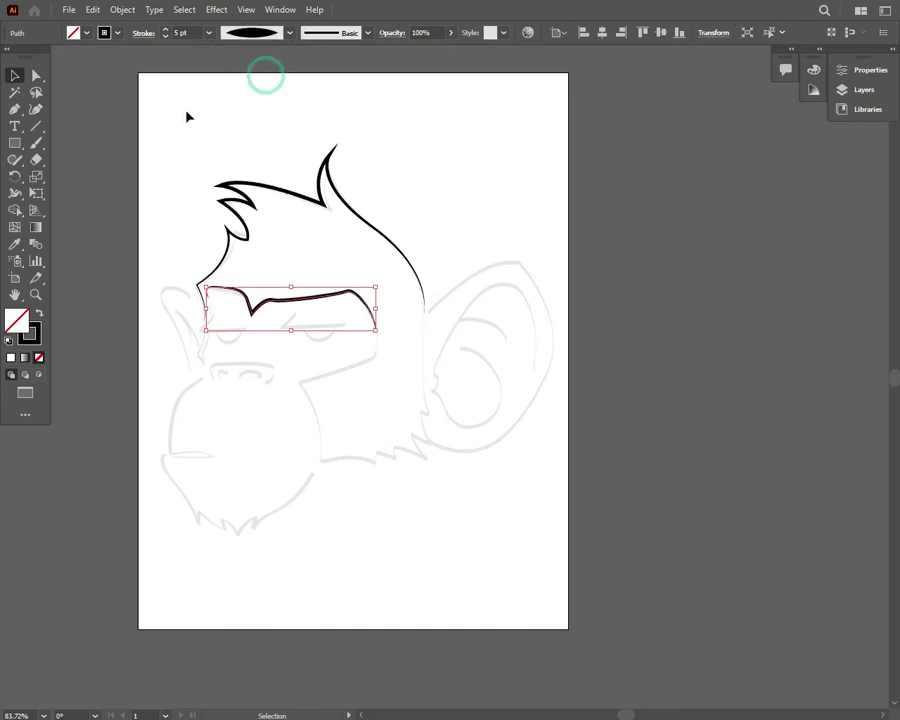
{"action": "left_click", "coordinate": [185, 117]}
Pen-draw the right and left closed-eye curves
{"action": "left_click", "coordinate": [15, 109]}
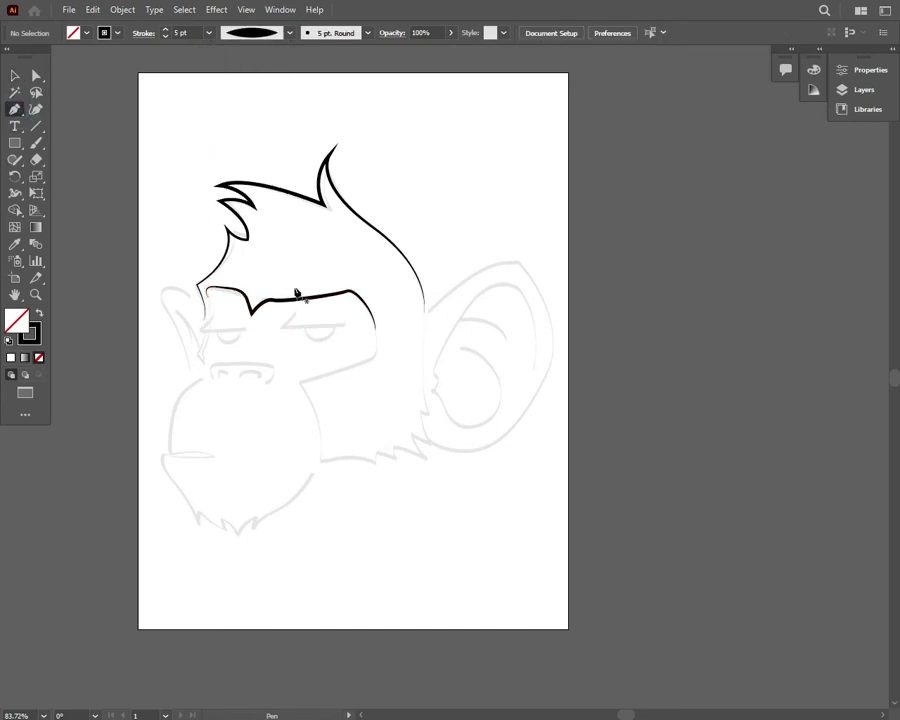
{"action": "left_click", "coordinate": [288, 324]}
{"action": "left_click_drag", "start_coordinate": [352, 324], "coordinate": [356, 326]}
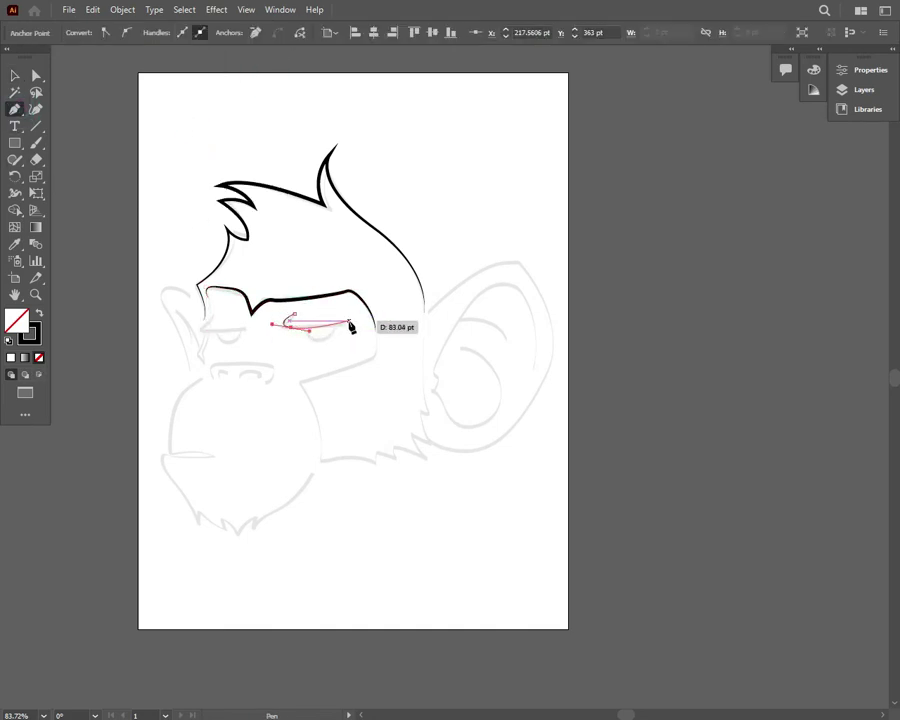
{"action": "left_click", "coordinate": [14, 76]}
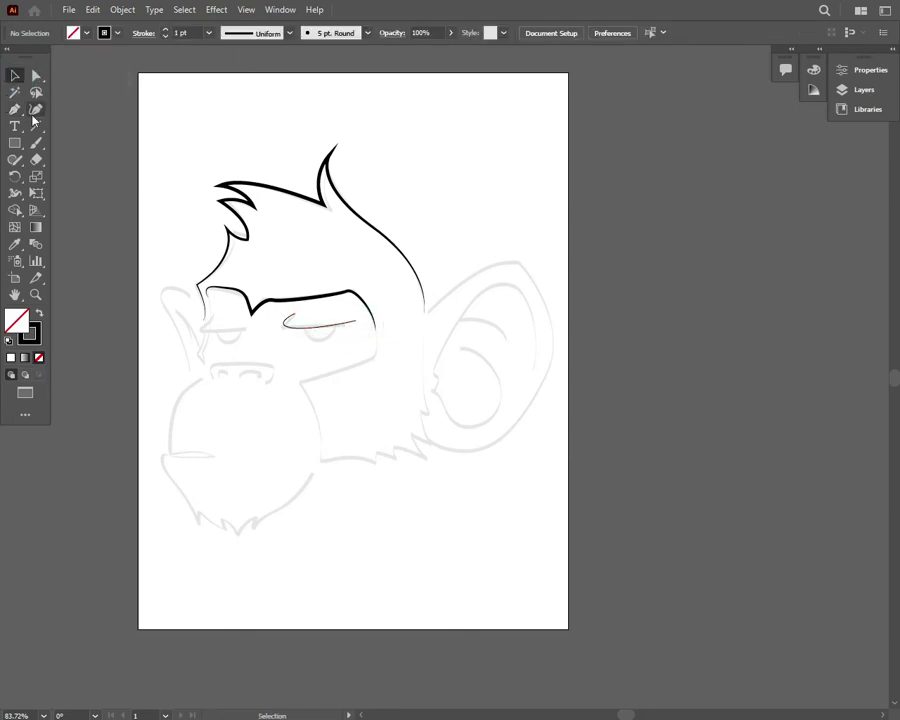
{"action": "left_click", "coordinate": [215, 316]}
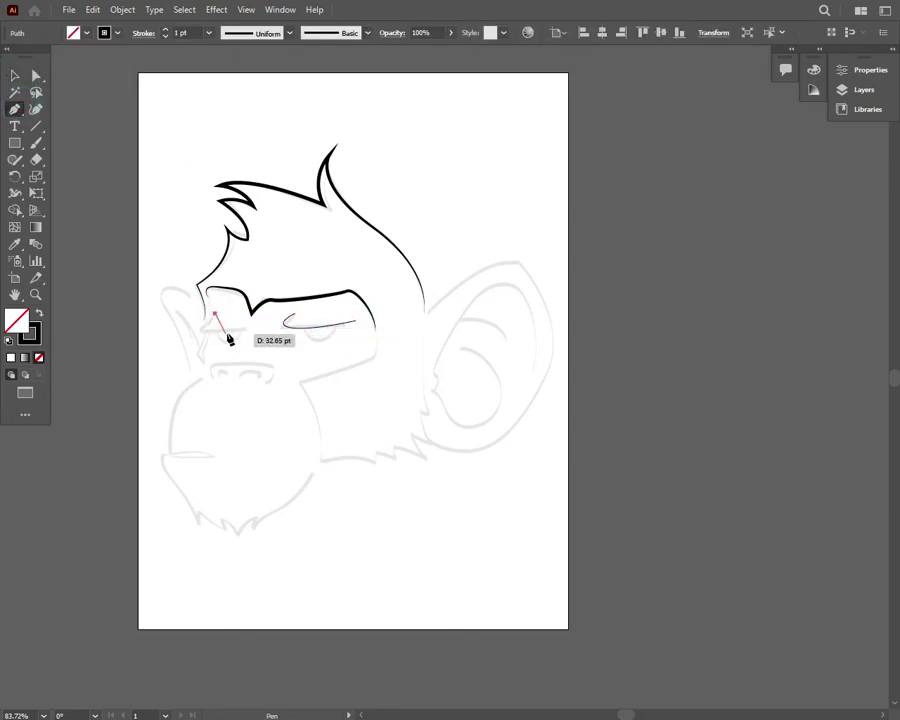
{"action": "left_click_drag", "start_coordinate": [242, 329], "coordinate": [315, 320]}
{"action": "left_click", "coordinate": [14, 76]}
Set both eye lines to a 5 pt stroke with the tapered Width Profile 1
{"action": "left_click", "coordinate": [309, 343]}
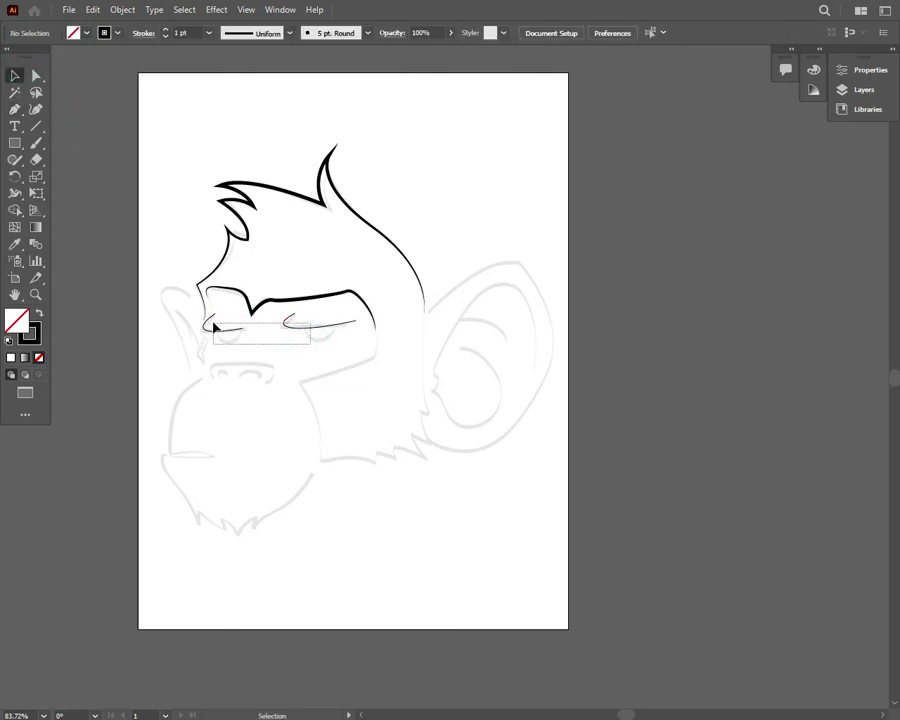
{"action": "left_click_drag", "start_coordinate": [214, 327], "coordinate": [212, 326]}
{"action": "left_click", "coordinate": [208, 33]}
{"action": "left_click", "coordinate": [230, 152]}
{"action": "left_click", "coordinate": [289, 33]}
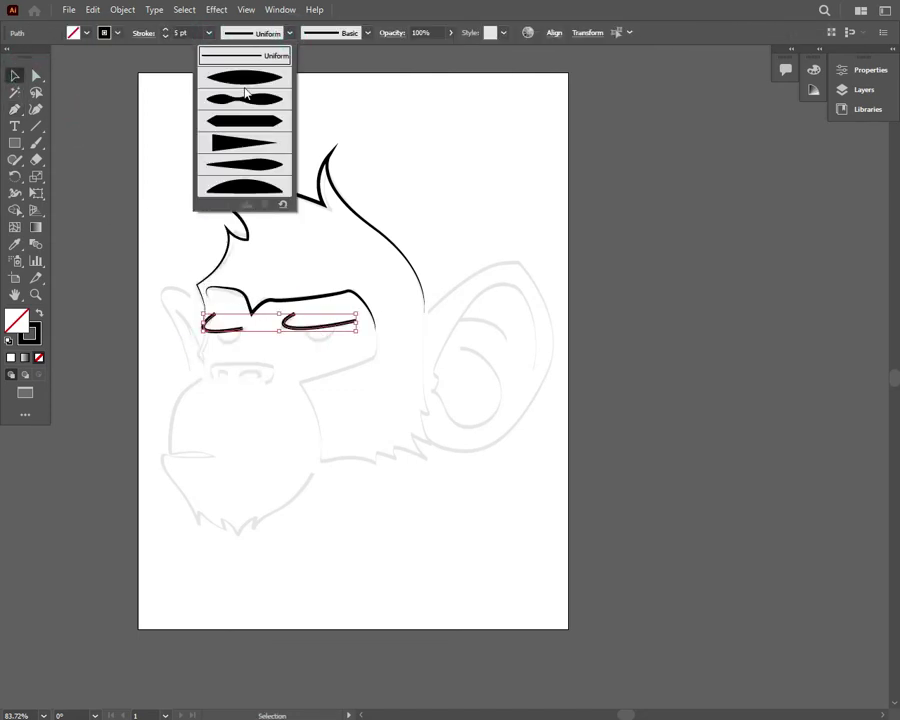
{"action": "left_click", "coordinate": [245, 80]}
{"action": "left_click", "coordinate": [120, 144]}
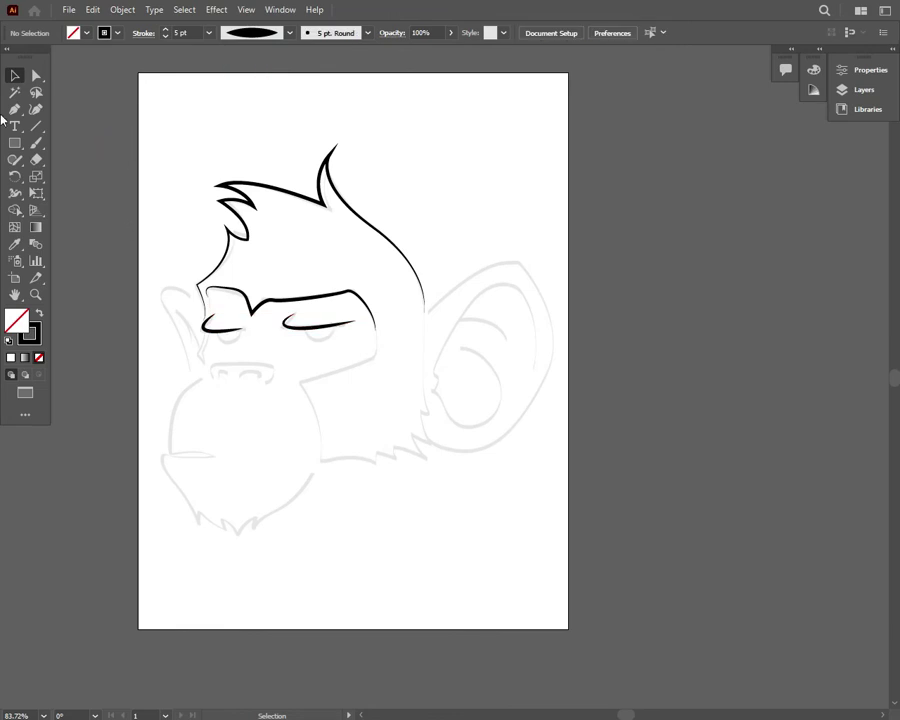
Pen-trace the cheek and muzzle side down to the chin, adding jagged fur points along the jaw
{"action": "key", "text": "p"}
{"action": "left_click_drag", "start_coordinate": [377, 348], "coordinate": [354, 364]}
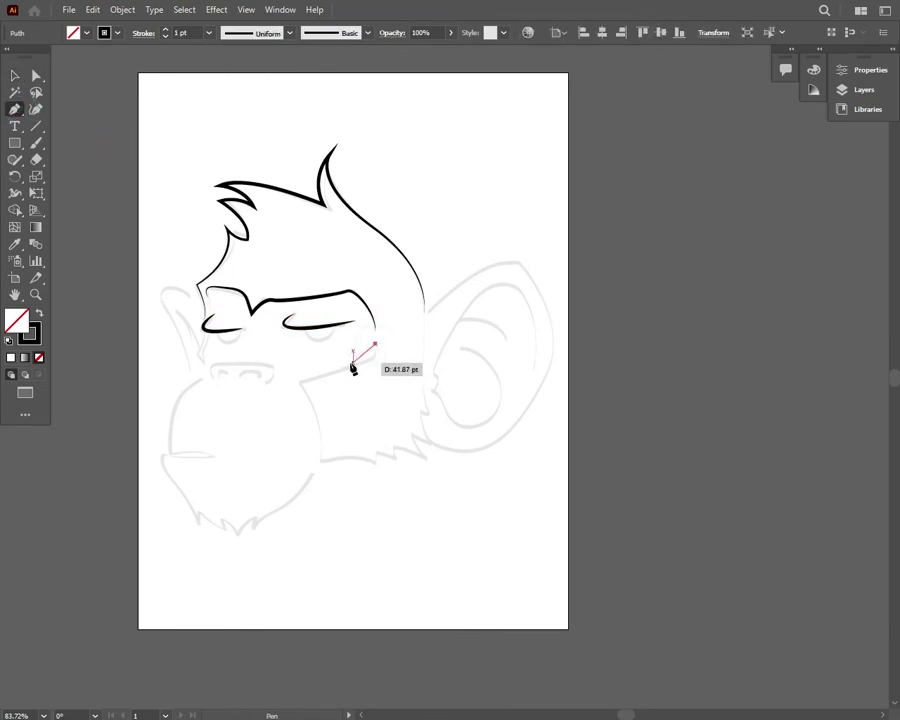
{"action": "left_click", "coordinate": [309, 379]}
{"action": "mouse_move", "coordinate": [321, 436]}
{"action": "left_mouse_down"}
{"action": "mouse_move", "coordinate": [322, 464]}
{"action": "mouse_move", "coordinate": [430, 467]}
{"action": "mouse_move", "coordinate": [434, 421]}
{"action": "mouse_move", "coordinate": [422, 384]}
{"action": "left_mouse_up"}
{"action": "left_click", "coordinate": [351, 456]}
{"action": "left_click", "coordinate": [388, 452]}
{"action": "left_click", "coordinate": [396, 460]}
{"action": "left_click", "coordinate": [416, 432]}
{"action": "left_click", "coordinate": [420, 432]}
{"action": "left_click", "coordinate": [405, 330]}
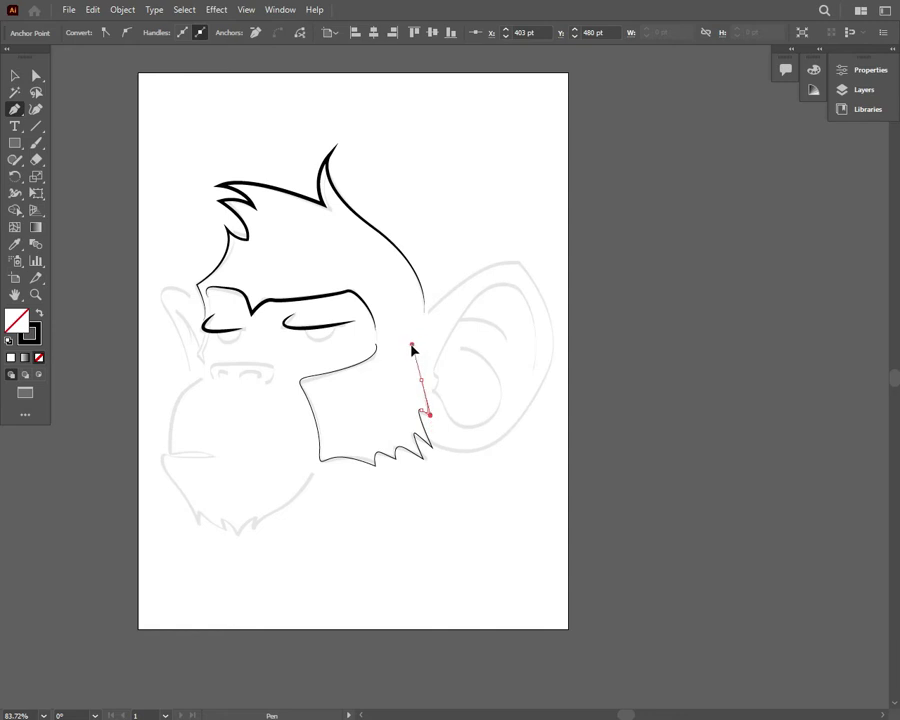
Give the chin line a 5 pt stroke with the tapered Width Profile 1
{"action": "key", "text": "v"}
{"action": "left_click", "coordinate": [102, 78]}
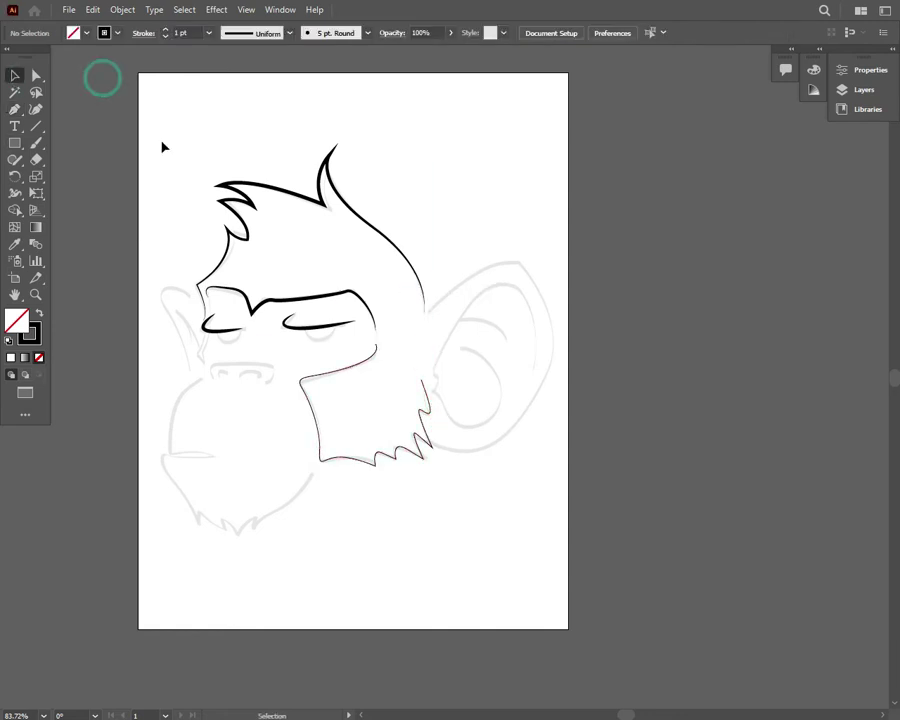
{"action": "left_click", "coordinate": [378, 462]}
{"action": "left_click", "coordinate": [208, 32]}
{"action": "left_click", "coordinate": [224, 154]}
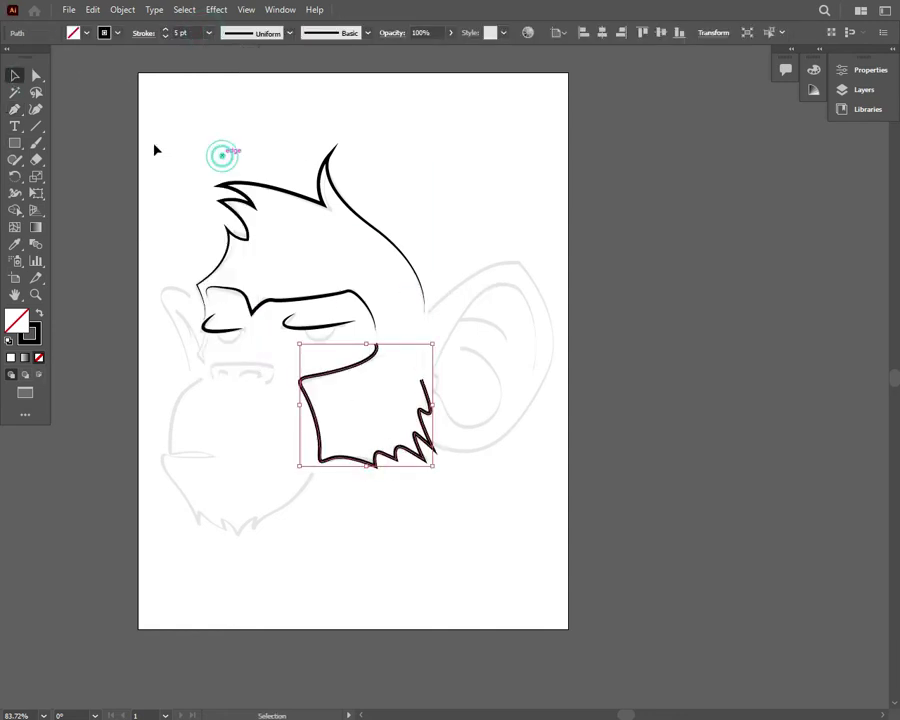
{"action": "left_click", "coordinate": [287, 34]}
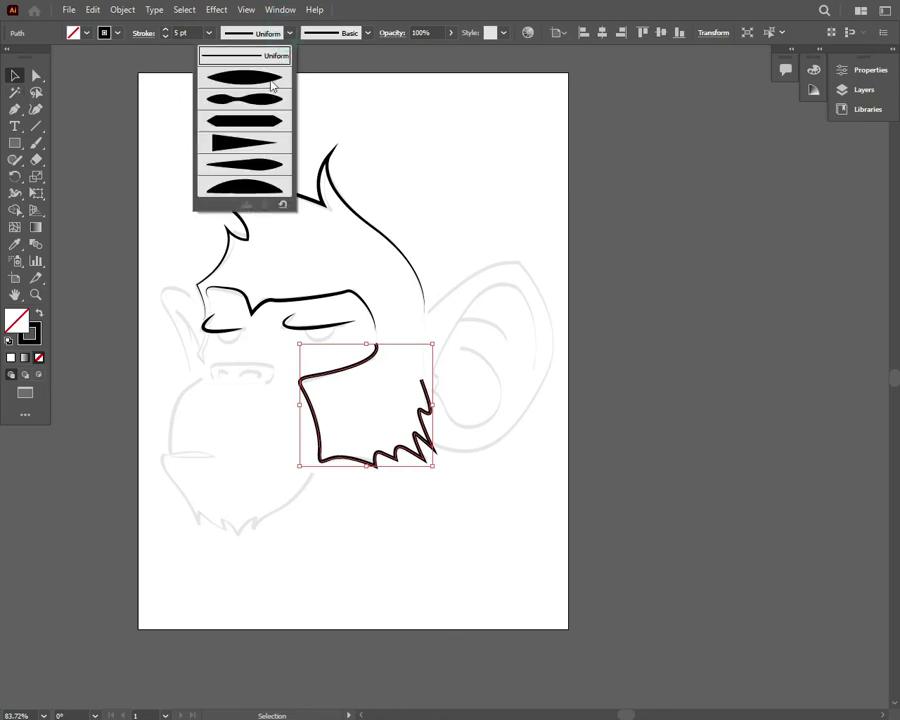
{"action": "left_click", "coordinate": [240, 83]}
{"action": "left_click", "coordinate": [452, 174]}
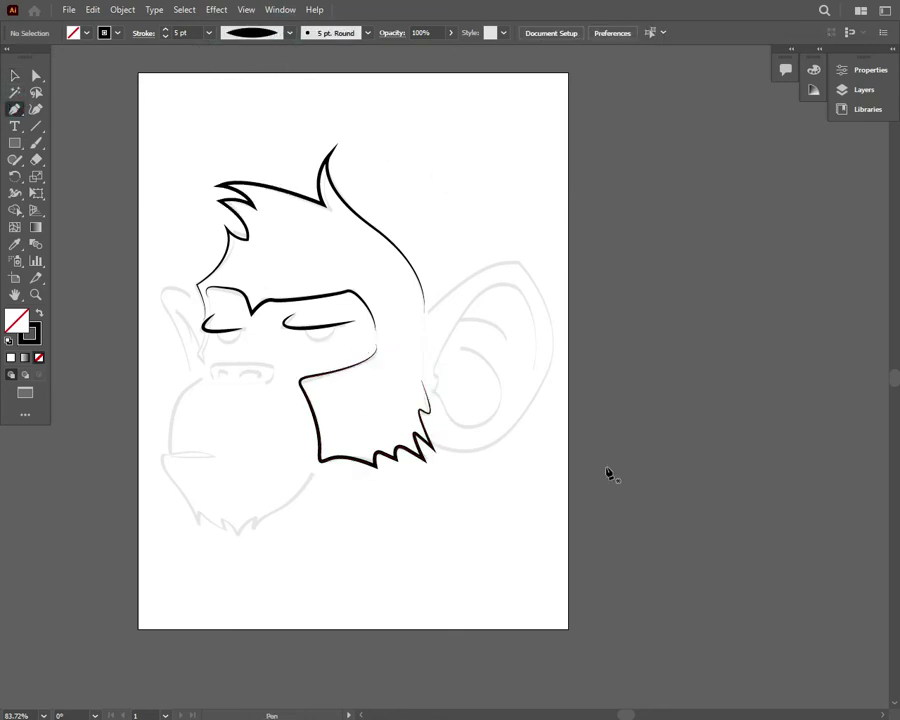
Continue the outline from the chin around the ear and give it 5 pt, Width Profile 1
{"action": "left_click", "coordinate": [428, 439]}
{"action": "left_click_drag", "start_coordinate": [504, 440], "coordinate": [543, 406]}
{"action": "mouse_move", "coordinate": [544, 302]}
{"action": "left_mouse_down"}
{"action": "mouse_move", "coordinate": [524, 260]}
{"action": "mouse_move", "coordinate": [464, 274]}
{"action": "left_mouse_up"}
{"action": "left_click_drag", "start_coordinate": [427, 313], "coordinate": [430, 318]}
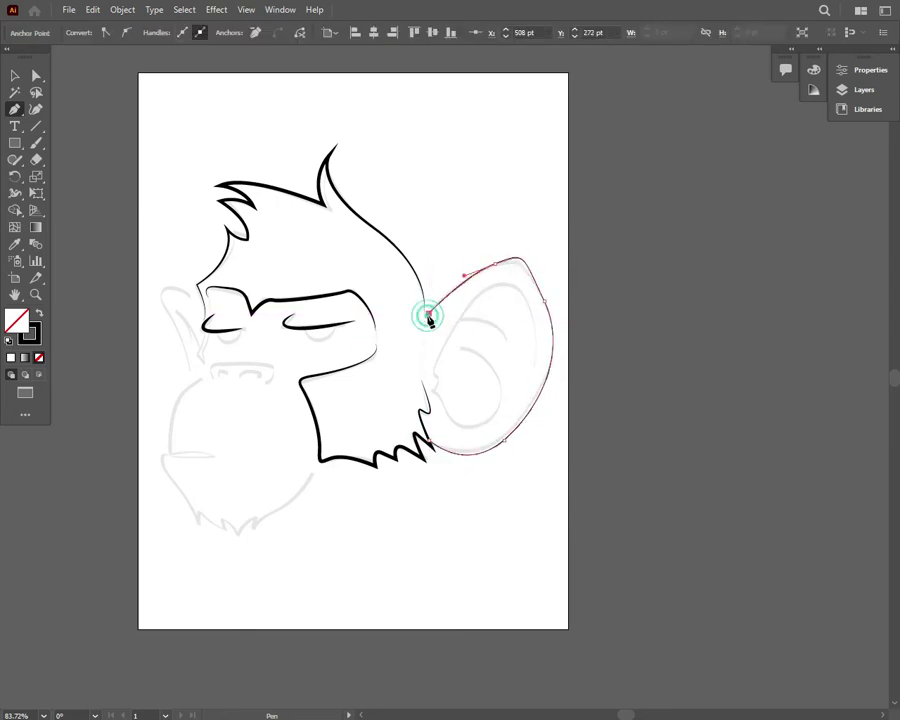
{"action": "left_click", "coordinate": [16, 74]}
{"action": "left_click", "coordinate": [289, 32]}
{"action": "left_click", "coordinate": [244, 74]}
{"action": "left_click", "coordinate": [208, 30]}
{"action": "left_click", "coordinate": [231, 145]}
{"action": "left_click", "coordinate": [241, 135]}
Draw the inner ear loop and give it a 5 pt lens-tapered stroke
{"action": "left_click", "coordinate": [11, 112]}
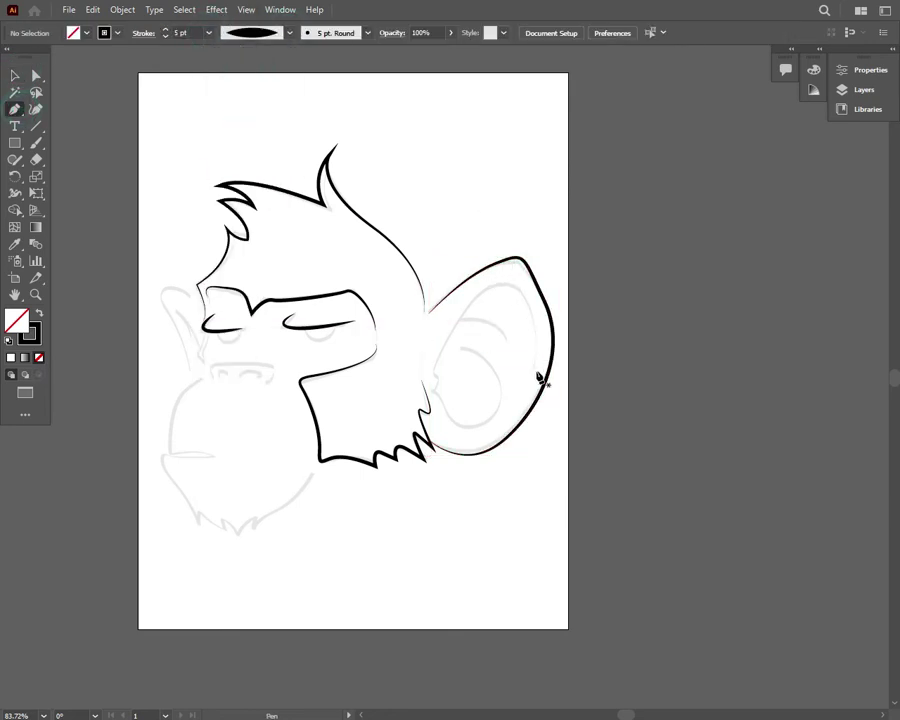
{"action": "left_click", "coordinate": [533, 366]}
{"action": "left_click_drag", "start_coordinate": [503, 283], "coordinate": [476, 305]}
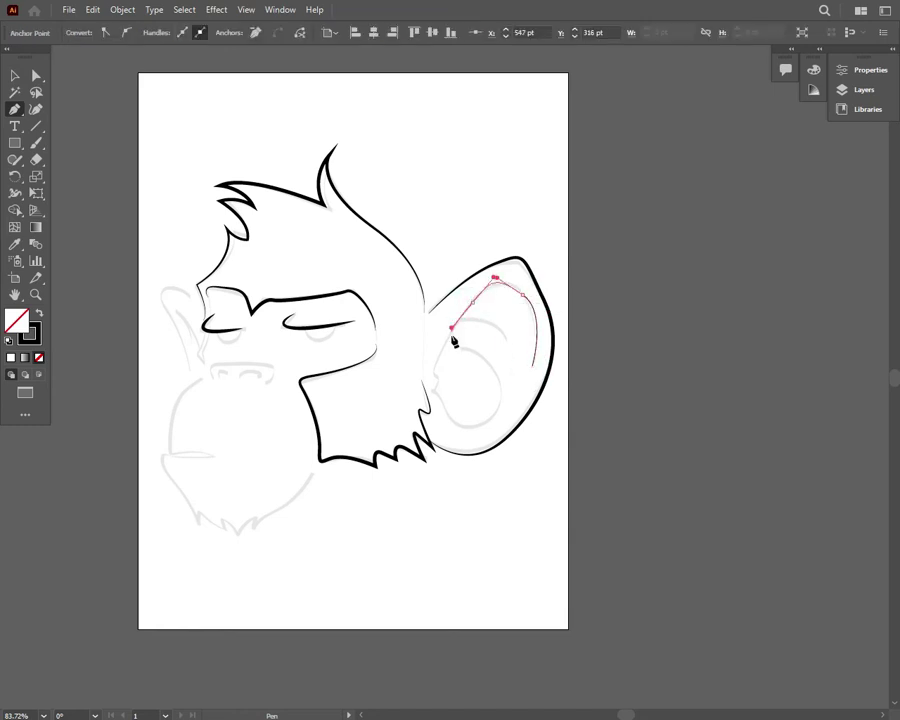
{"action": "left_click_drag", "start_coordinate": [436, 378], "coordinate": [465, 437]}
{"action": "mouse_move", "coordinate": [501, 389]}
{"action": "left_mouse_down"}
{"action": "mouse_move", "coordinate": [488, 361]}
{"action": "mouse_move", "coordinate": [432, 352]}
{"action": "left_mouse_up"}
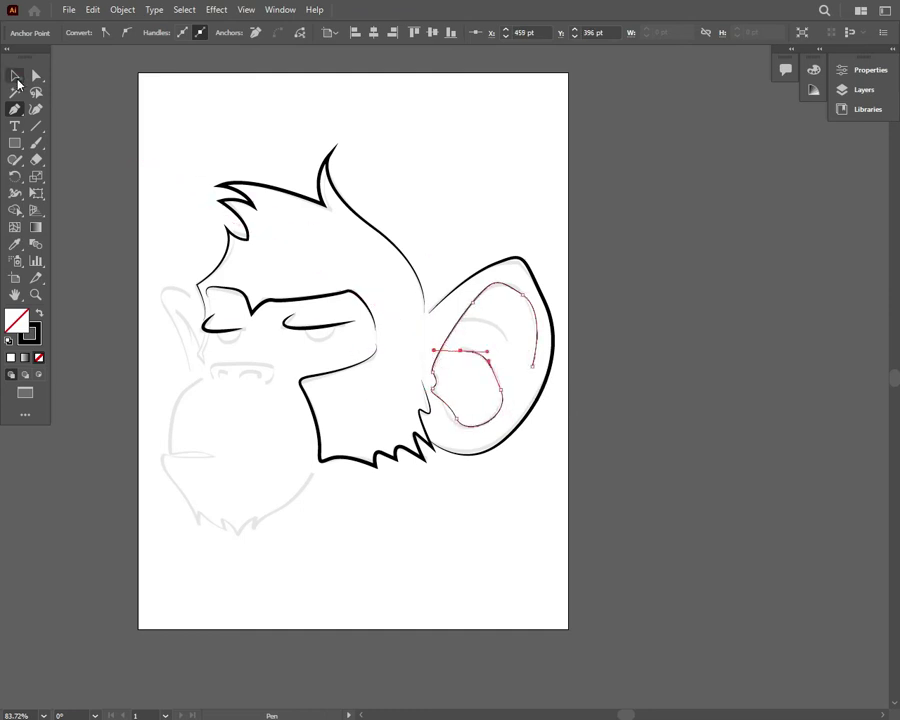
{"action": "left_click", "coordinate": [499, 368], "text": "ctrl"}
{"action": "left_click", "coordinate": [499, 368]}
{"action": "left_click", "coordinate": [208, 32]}
{"action": "left_click", "coordinate": [228, 145]}
{"action": "left_click", "coordinate": [281, 33]}
{"action": "left_click", "coordinate": [258, 76]}
{"action": "left_click", "coordinate": [490, 122]}
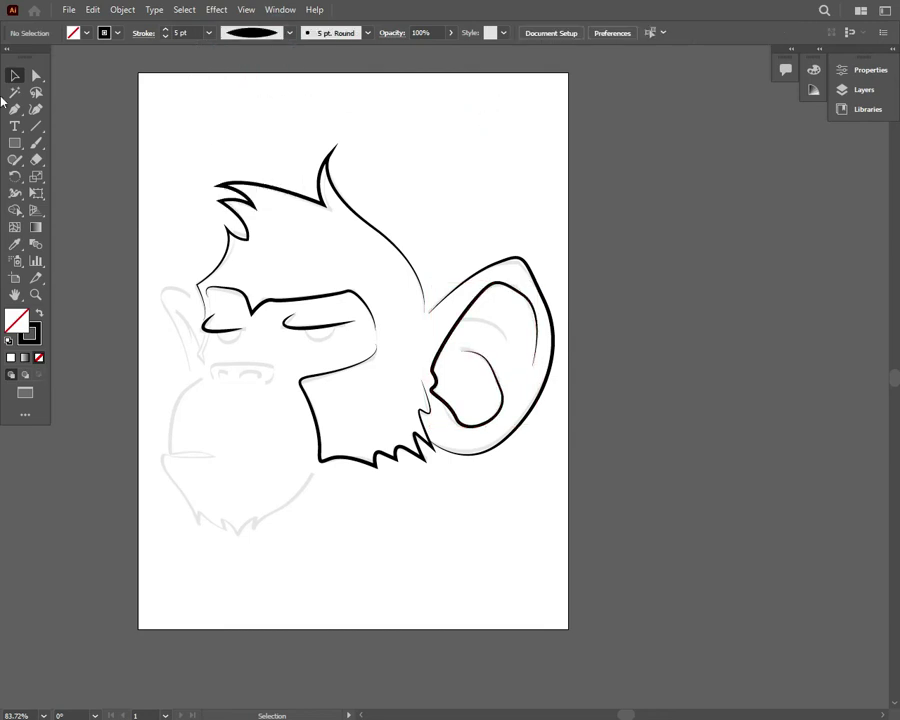
Add a curved fold inside the ear with a 5 pt stroke and Width Profile 1
{"action": "left_click", "coordinate": [458, 320]}
{"action": "left_click_drag", "start_coordinate": [509, 345], "coordinate": [518, 378]}
{"action": "key", "text": "v"}
{"action": "left_click", "coordinate": [490, 322]}
{"action": "left_click", "coordinate": [289, 33]}
{"action": "left_click", "coordinate": [245, 77]}
{"action": "left_click", "coordinate": [209, 33]}
{"action": "left_click", "coordinate": [232, 148]}
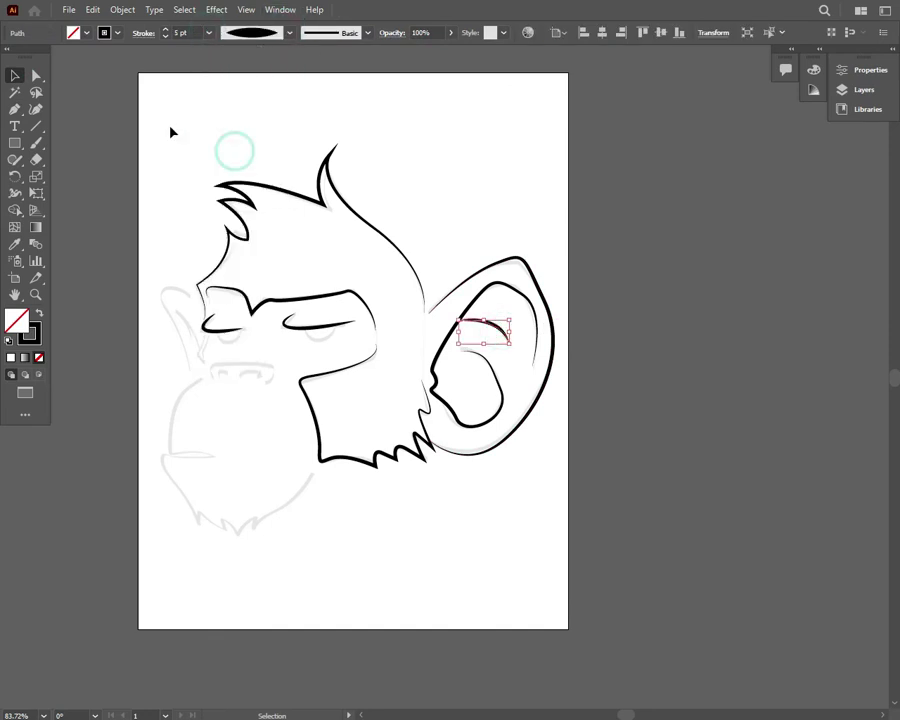
{"action": "left_click", "coordinate": [199, 136]}
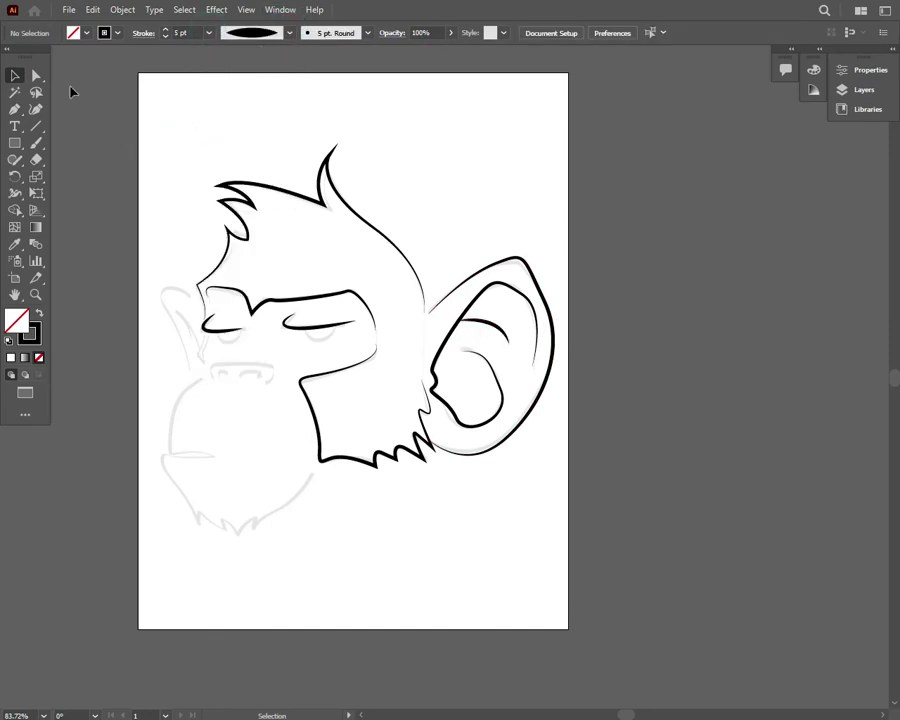
{"action": "left_click", "coordinate": [14, 109]}
Draw the nose curve across the muzzle and give it a tapered 5 pt stroke
{"action": "left_click", "coordinate": [213, 380]}
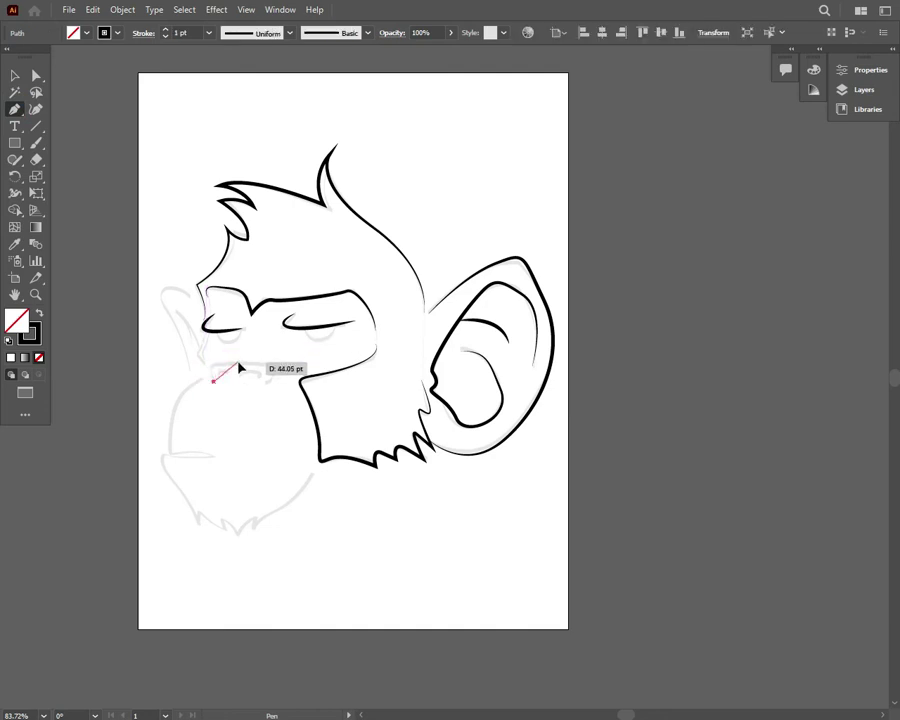
{"action": "left_click_drag", "start_coordinate": [285, 370], "coordinate": [264, 390]}
{"action": "key", "text": "v"}
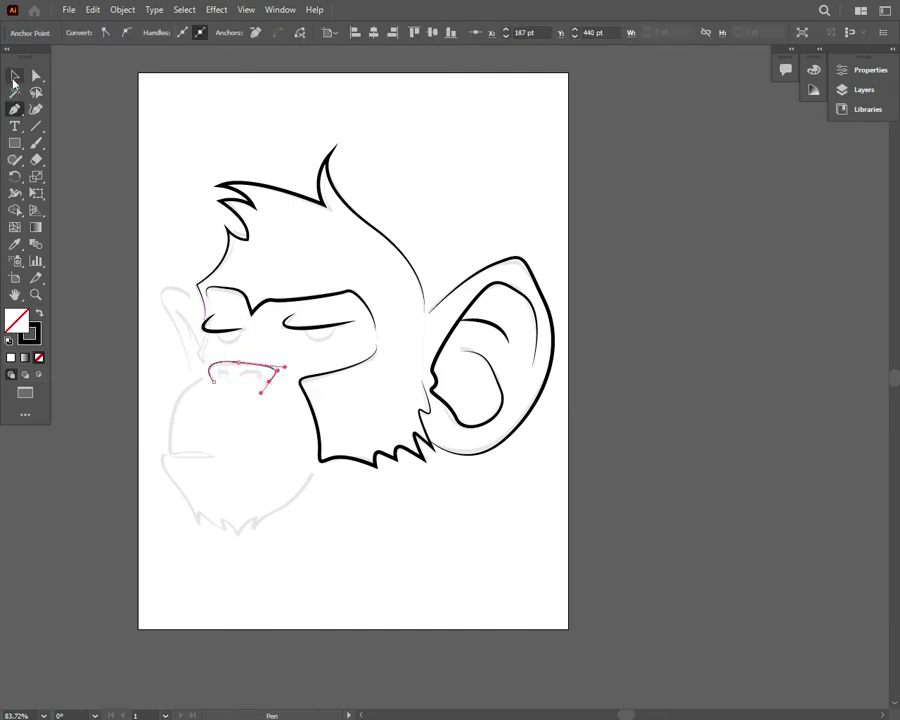
{"action": "left_click", "coordinate": [193, 220]}
{"action": "left_click", "coordinate": [260, 370]}
{"action": "left_click", "coordinate": [290, 32]}
{"action": "left_click", "coordinate": [287, 76]}
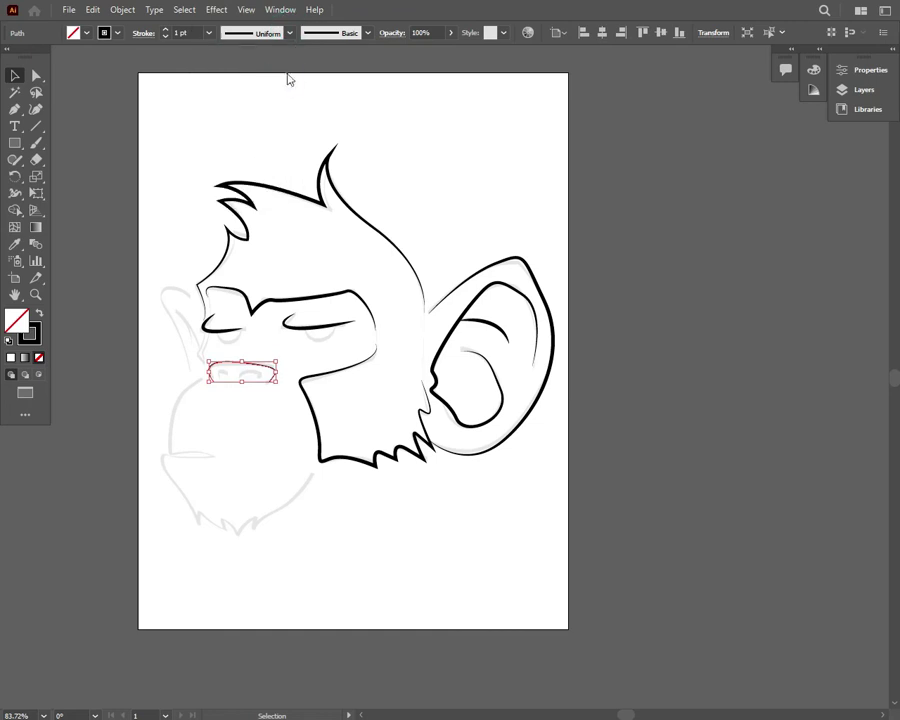
{"action": "left_click", "coordinate": [208, 32]}
{"action": "left_click", "coordinate": [228, 156]}
{"action": "left_click", "coordinate": [121, 128]}
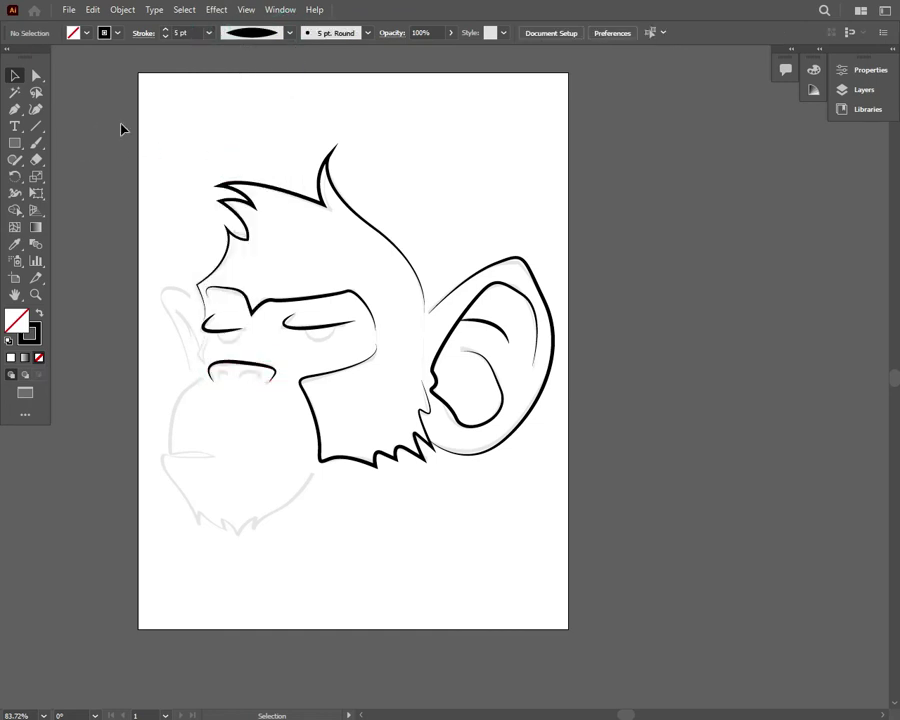
Draw two small nostril curves under the nose, stroked 5 pt with a tapered profile
{"action": "left_click", "coordinate": [16, 110]}
{"action": "left_click_drag", "start_coordinate": [220, 378], "coordinate": [241, 381]}
{"action": "left_click", "coordinate": [38, 88]}
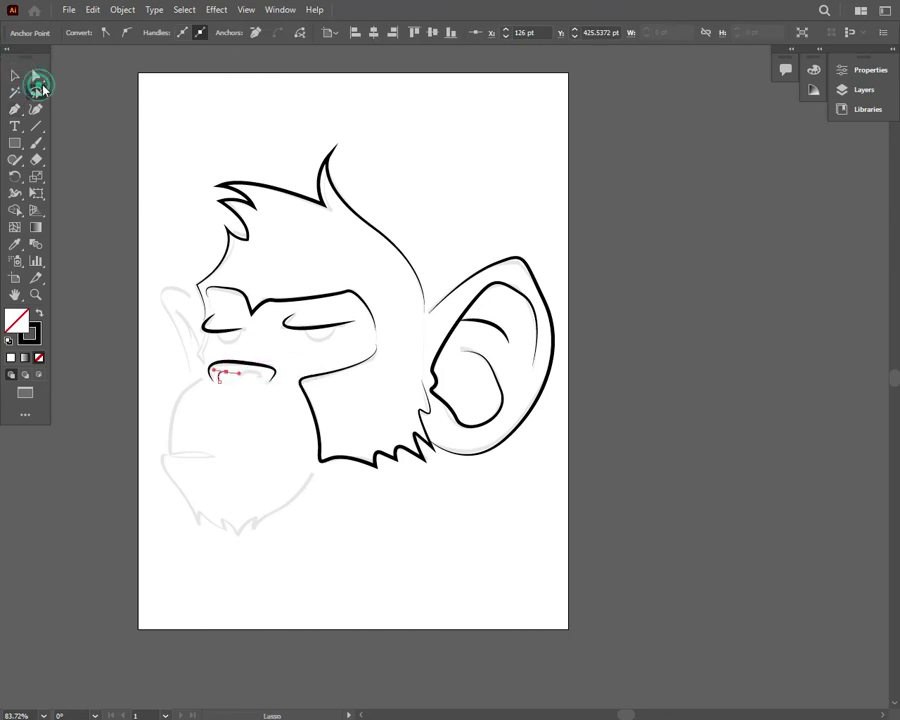
{"action": "left_click", "coordinate": [14, 76]}
{"action": "left_click", "coordinate": [176, 132]}
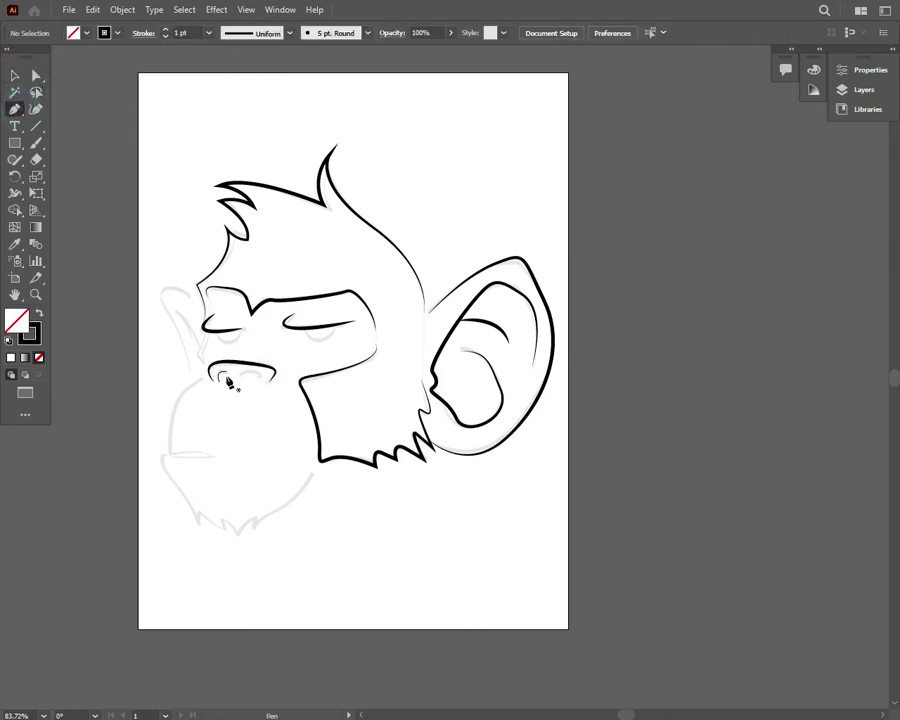
{"action": "left_click_drag", "start_coordinate": [242, 383], "coordinate": [258, 380]}
{"action": "left_click", "coordinate": [18, 75]}
{"action": "left_click", "coordinate": [246, 442]}
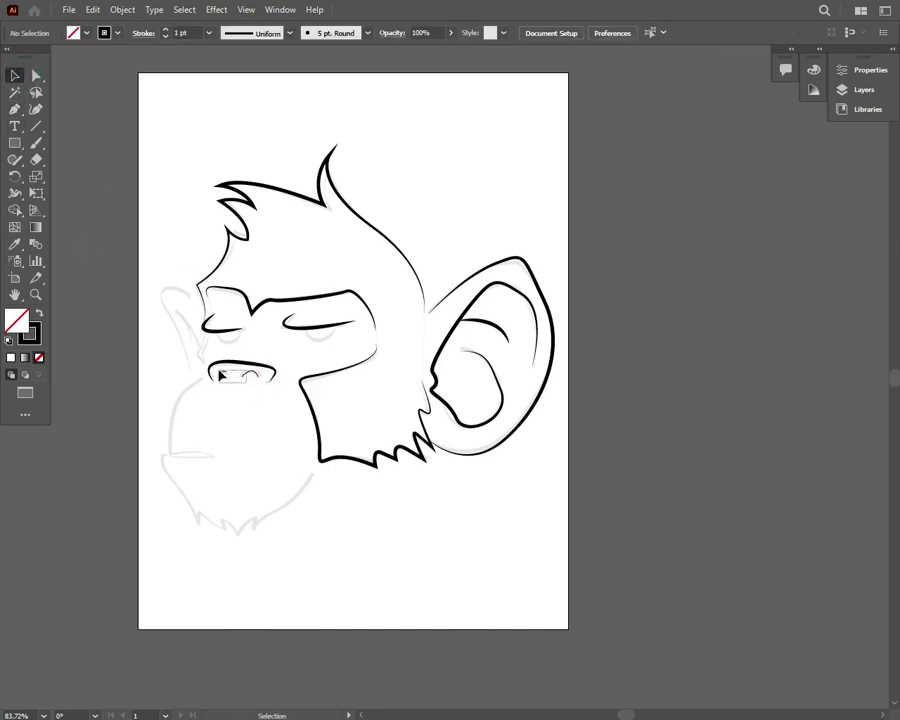
{"action": "left_click", "coordinate": [221, 374]}
{"action": "left_click", "coordinate": [208, 33]}
{"action": "left_click", "coordinate": [228, 151]}
{"action": "left_click", "coordinate": [289, 33]}
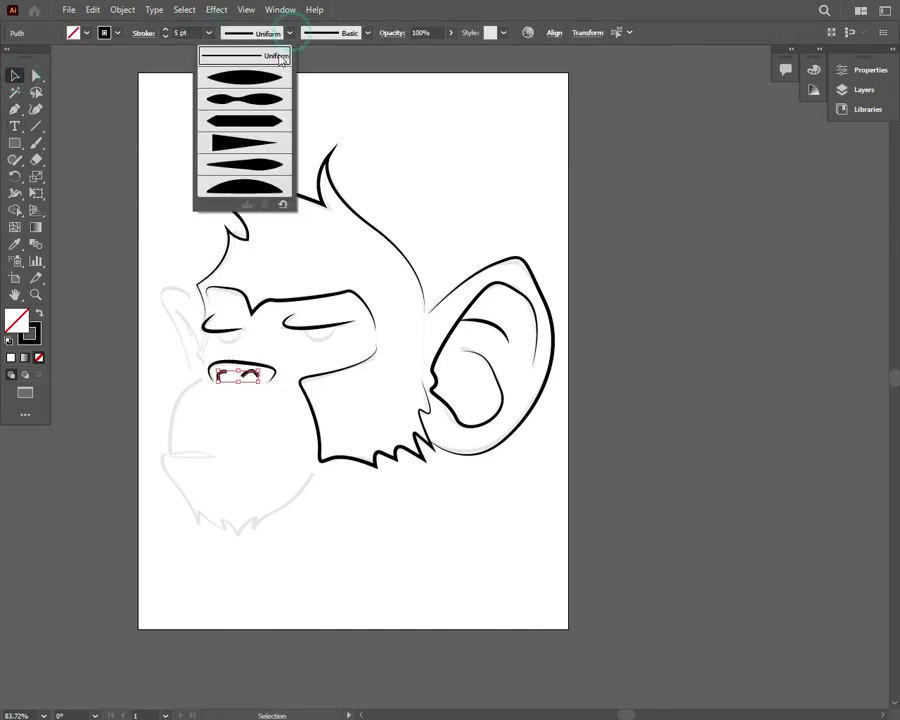
{"action": "left_click", "coordinate": [244, 77]}
{"action": "left_click", "coordinate": [131, 118]}
Draw curved lower lids beneath the left and right eyes with the Pen tool
{"action": "left_click", "coordinate": [15, 110]}
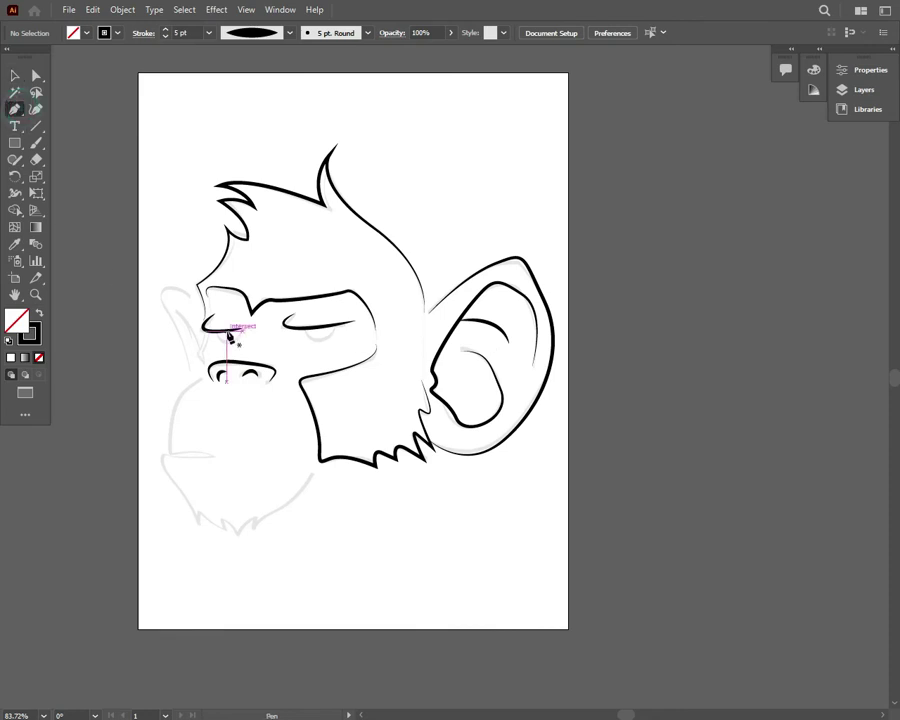
{"action": "mouse_move", "coordinate": [218, 332]}
{"action": "left_mouse_down"}
{"action": "mouse_move", "coordinate": [241, 338]}
{"action": "mouse_move", "coordinate": [270, 315]}
{"action": "mouse_move", "coordinate": [290, 316]}
{"action": "mouse_move", "coordinate": [326, 350]}
{"action": "mouse_move", "coordinate": [312, 334]}
{"action": "mouse_move", "coordinate": [340, 336]}
{"action": "left_mouse_up"}
{"action": "left_click", "coordinate": [130, 120], "text": "ctrl"}
{"action": "left_click", "coordinate": [16, 74]}
{"action": "key", "text": "q"}
{"action": "left_click", "coordinate": [16, 76]}
{"action": "left_click", "coordinate": [85, 157]}
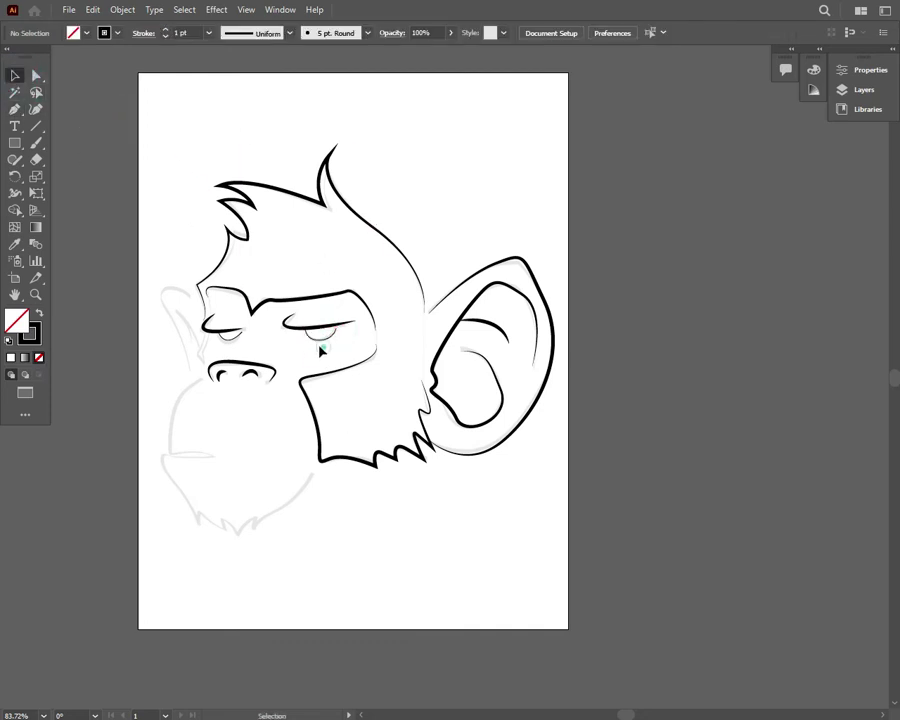
Give both lower-lid curves a tapered width profile and a 5 pt stroke
{"action": "left_click", "coordinate": [321, 349]}
{"action": "left_click", "coordinate": [289, 33]}
{"action": "left_click", "coordinate": [245, 75]}
{"action": "left_click", "coordinate": [209, 33]}
{"action": "left_click", "coordinate": [116, 170]}
{"action": "left_click", "coordinate": [240, 344]}
{"action": "left_click", "coordinate": [228, 332]}
{"action": "left_click", "coordinate": [209, 33]}
{"action": "left_click", "coordinate": [229, 157]}
{"action": "left_click", "coordinate": [289, 33]}
{"action": "left_click", "coordinate": [245, 75]}
{"action": "left_click", "coordinate": [113, 146]}
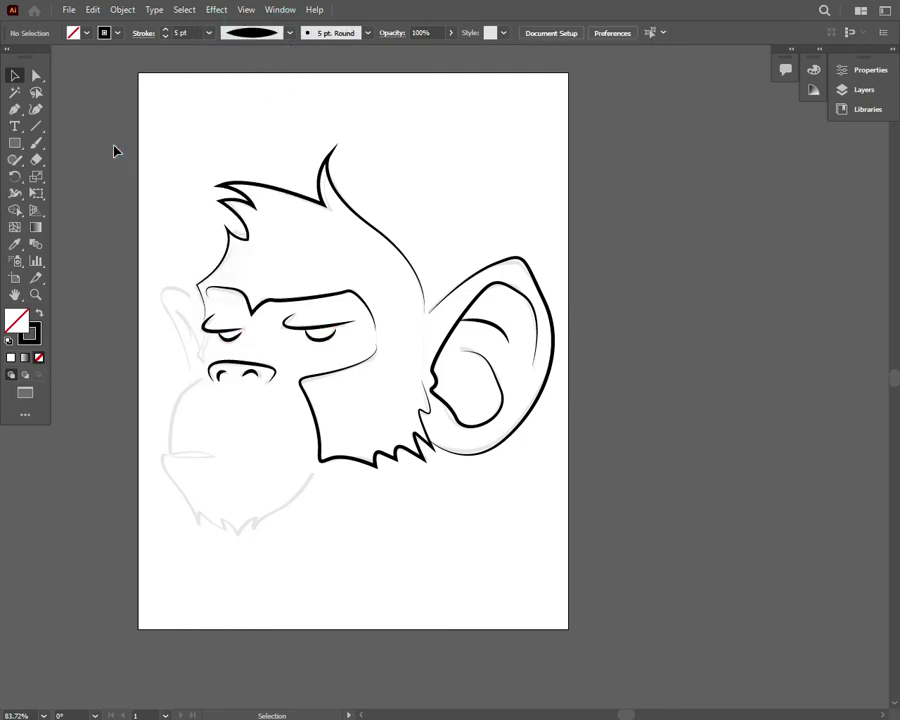
Draw the far ear curving out and down from the brow, stroked 5 pt with a taper
{"action": "left_click", "coordinate": [14, 109]}
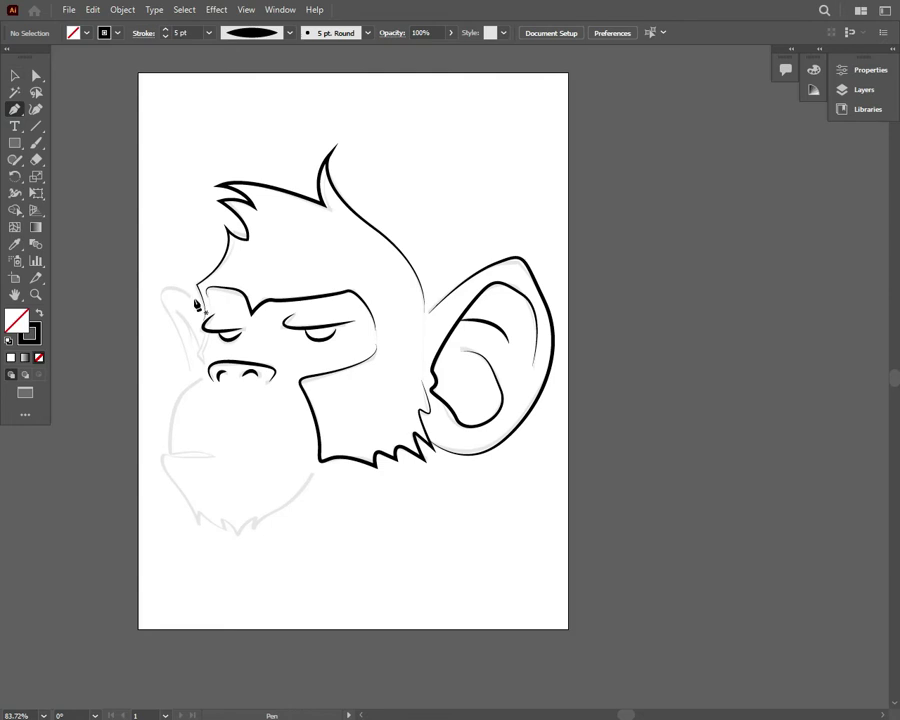
{"action": "left_click", "coordinate": [197, 306]}
{"action": "left_click_drag", "start_coordinate": [160, 296], "coordinate": [190, 378]}
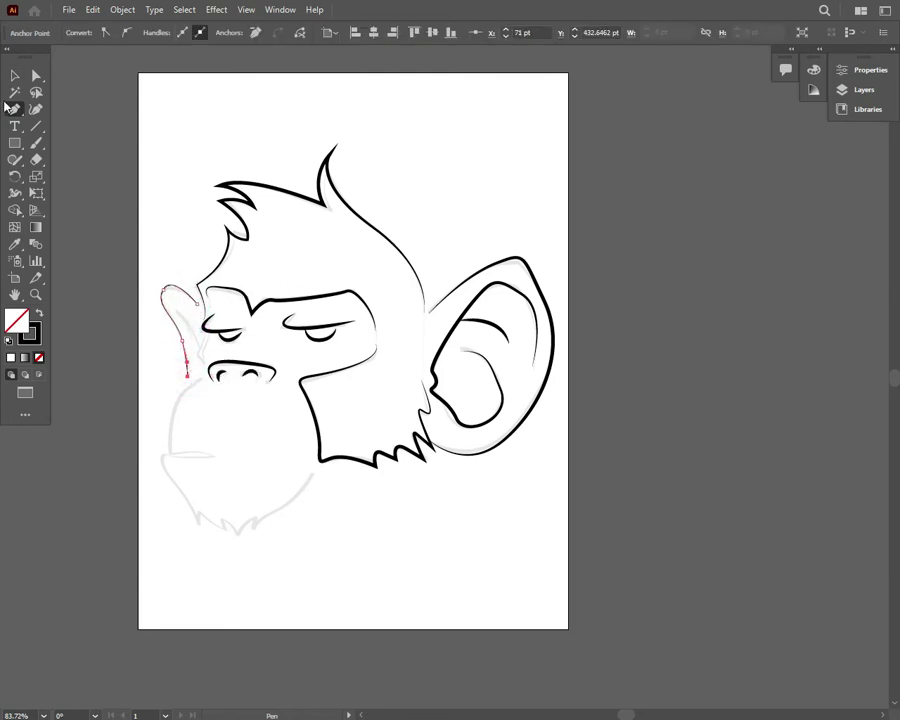
{"action": "left_click", "coordinate": [121, 98], "text": "ctrl"}
{"action": "left_click", "coordinate": [178, 305]}
{"action": "left_click", "coordinate": [208, 32]}
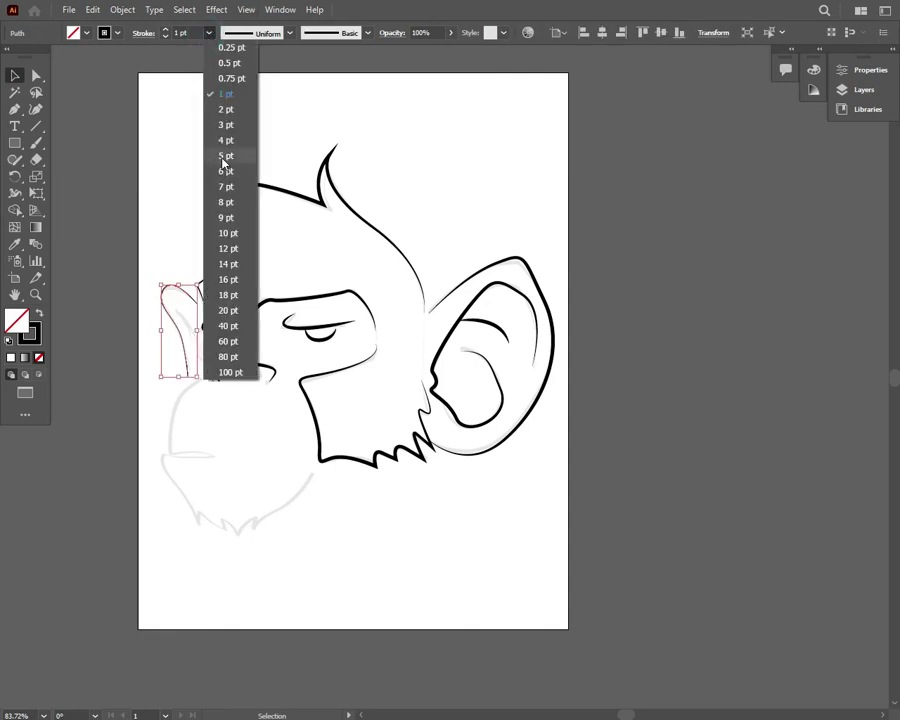
{"action": "left_click", "coordinate": [224, 146]}
{"action": "left_click", "coordinate": [290, 32]}
{"action": "left_click", "coordinate": [266, 88]}
{"action": "left_click", "coordinate": [187, 62]}
{"action": "left_click", "coordinate": [15, 109]}
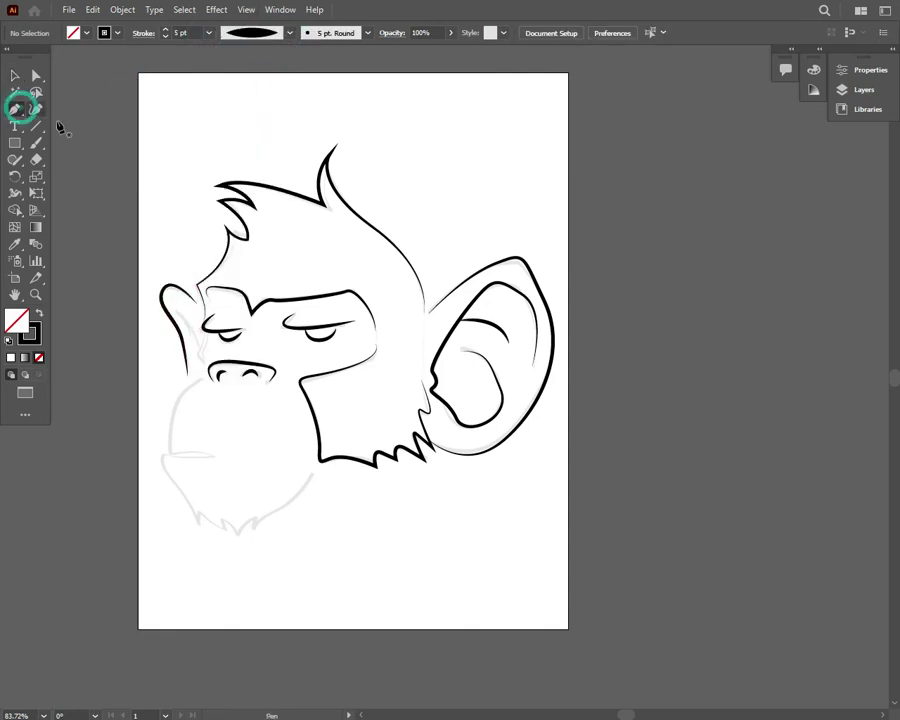
Trace the muzzle edge from the brow past the nose to the upper lip line
{"action": "left_click", "coordinate": [203, 327]}
{"action": "left_click", "coordinate": [197, 358]}
{"action": "left_click", "coordinate": [204, 368]}
{"action": "left_click", "coordinate": [199, 380]}
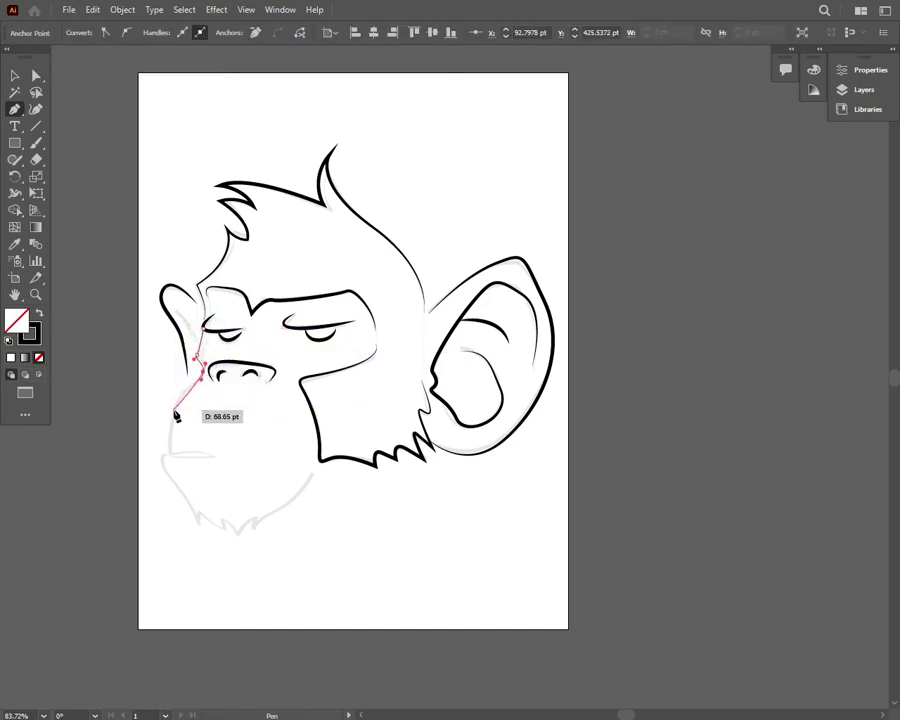
{"action": "left_click", "coordinate": [173, 454]}
{"action": "left_click", "coordinate": [205, 452]}
{"action": "mouse_move", "coordinate": [215, 454]}
{"action": "left_mouse_down"}
{"action": "mouse_move", "coordinate": [160, 457]}
{"action": "mouse_move", "coordinate": [224, 538]}
{"action": "mouse_move", "coordinate": [226, 527]}
{"action": "left_mouse_up"}
Continue the path as a spiky chin beard curving up to the jaw line
{"action": "left_click", "coordinate": [228, 538]}
{"action": "left_click", "coordinate": [222, 519]}
{"action": "left_click", "coordinate": [236, 532]}
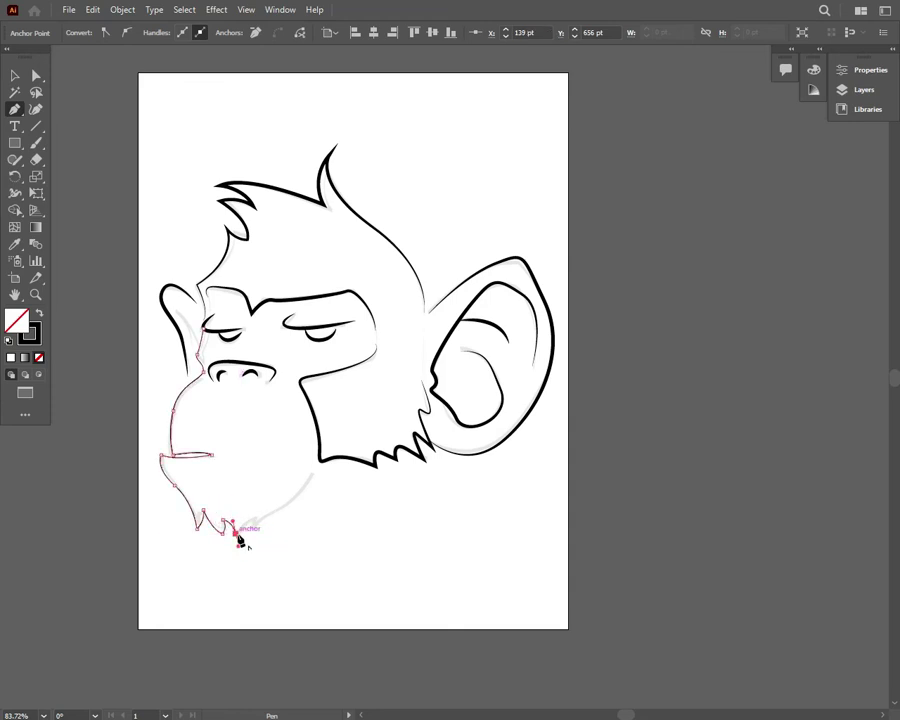
{"action": "left_click", "coordinate": [255, 520]}
{"action": "left_click_drag", "start_coordinate": [290, 511], "coordinate": [296, 497]}
{"action": "left_click", "coordinate": [313, 497]}
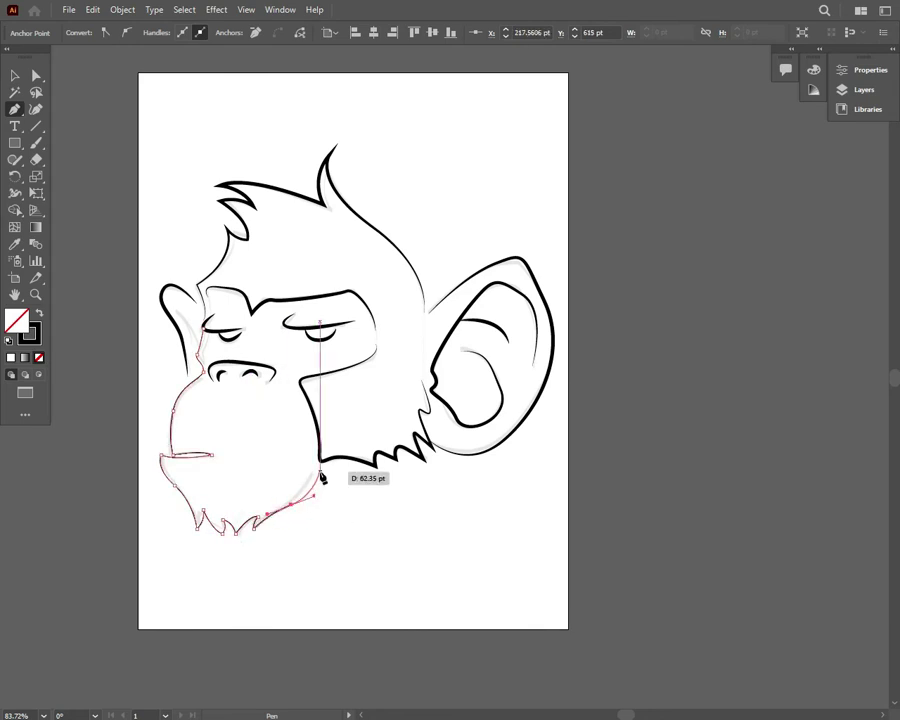
{"action": "left_click", "coordinate": [320, 465]}
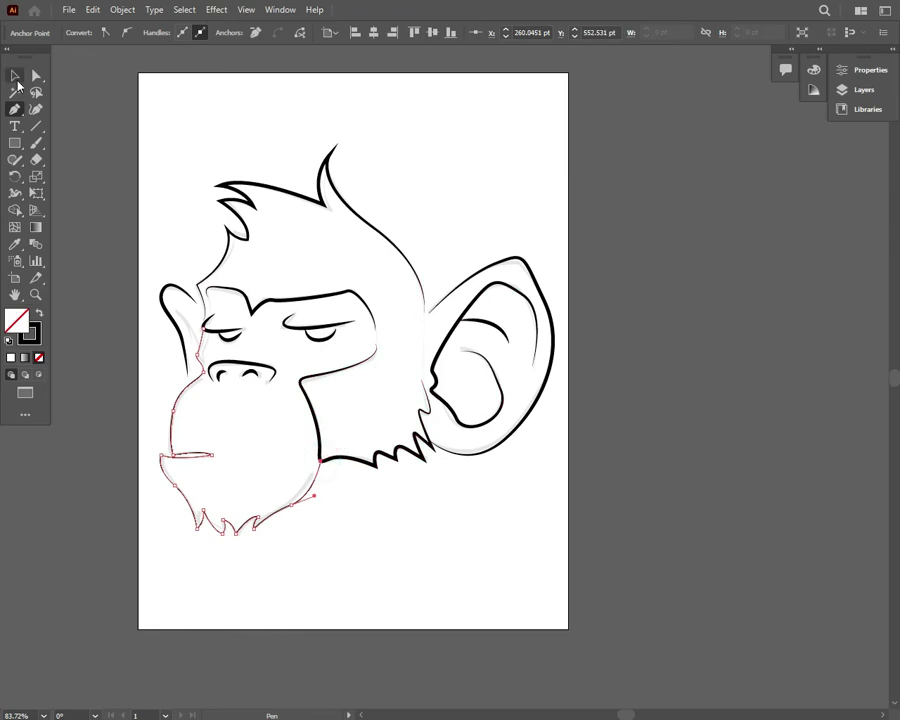
{"action": "key", "text": "v"}
Give the muzzle and beard outline the elliptical taper profile and a 5 pt stroke
{"action": "left_click", "coordinate": [130, 355]}
{"action": "left_click_drag", "start_coordinate": [110, 456], "coordinate": [195, 500]}
{"action": "left_click", "coordinate": [289, 32]}
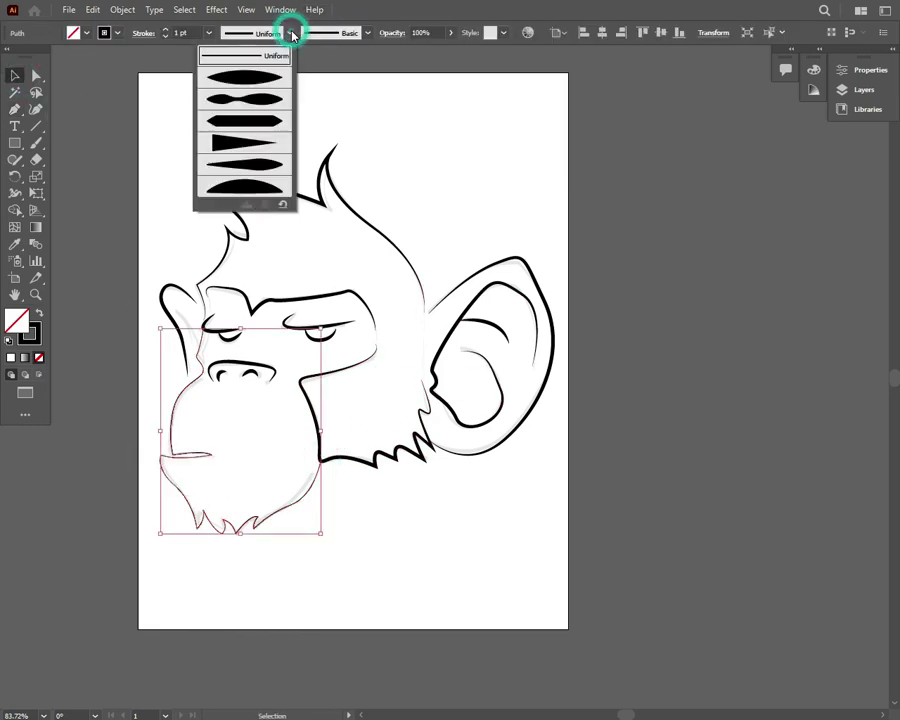
{"action": "left_click", "coordinate": [241, 82]}
{"action": "left_click", "coordinate": [209, 32]}
{"action": "left_click", "coordinate": [227, 155]}
{"action": "left_click", "coordinate": [118, 145]}
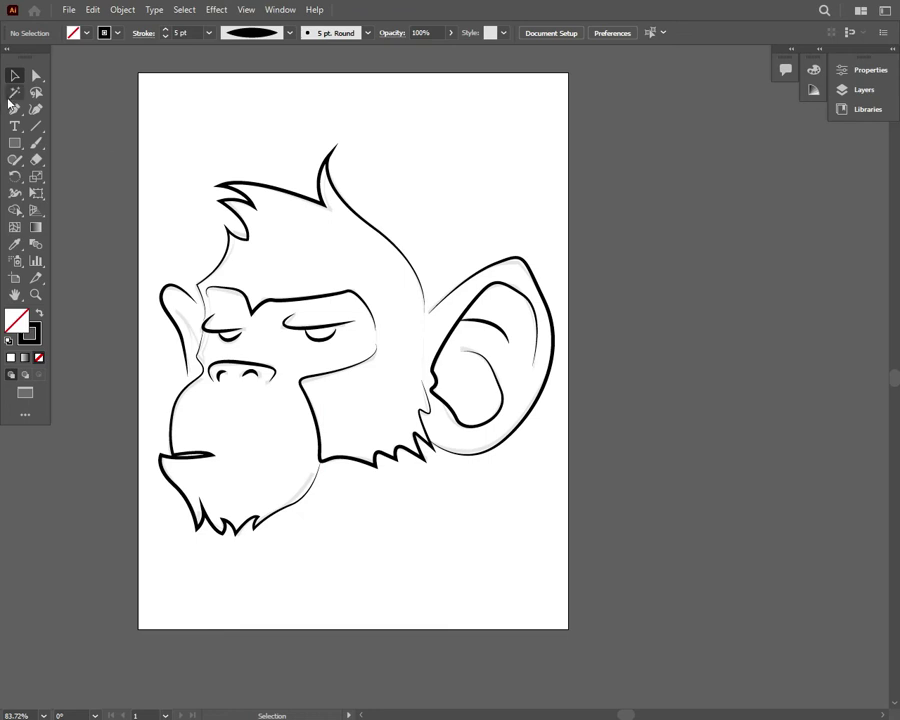
Draw a short inner-fold curve inside the small left ear
{"action": "left_click", "coordinate": [14, 109]}
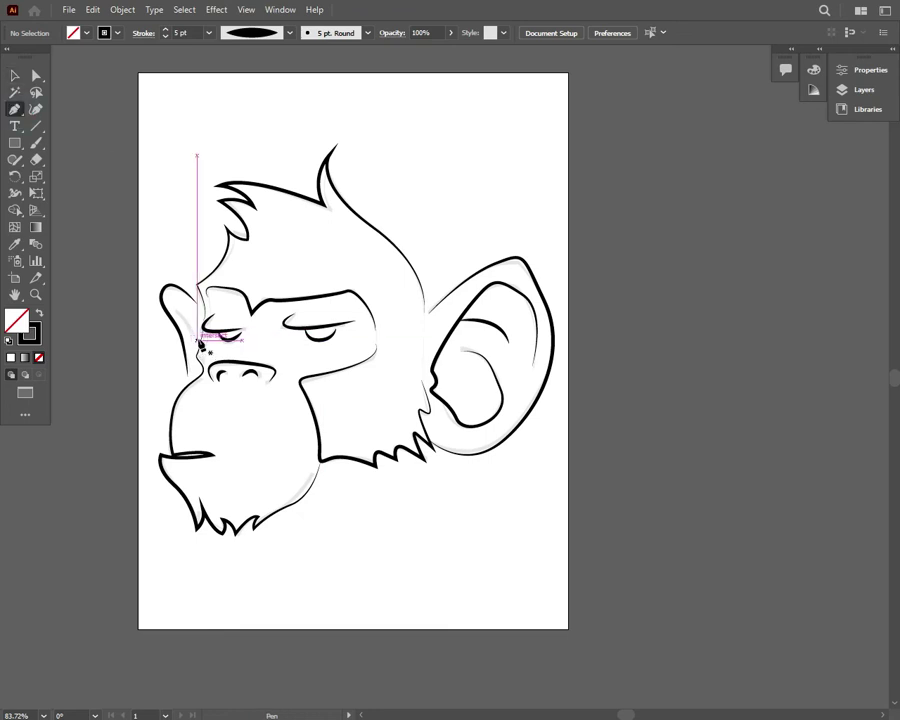
{"action": "left_click", "coordinate": [197, 340]}
{"action": "left_click", "coordinate": [176, 310]}
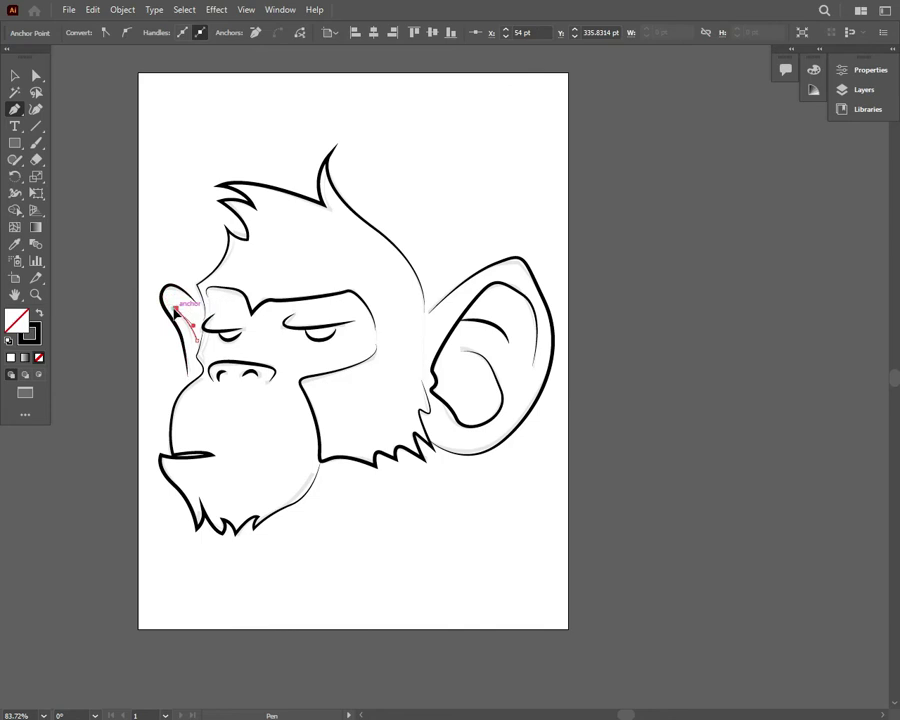
{"action": "left_click_drag", "start_coordinate": [190, 345], "coordinate": [190, 347]}
{"action": "left_click", "coordinate": [14, 75]}
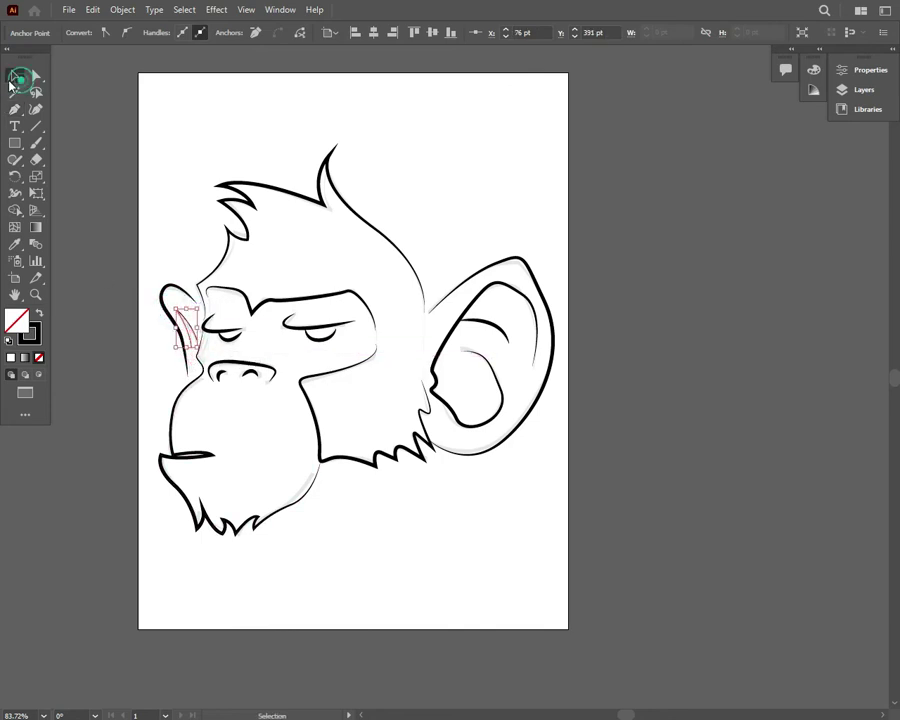
Give the inner ear line a 5 pt stroke with the elliptical taper profile
{"action": "left_click", "coordinate": [100, 60]}
{"action": "left_click", "coordinate": [255, 33]}
{"action": "left_click", "coordinate": [248, 88]}
{"action": "left_click", "coordinate": [208, 33]}
{"action": "left_click", "coordinate": [221, 155]}
{"action": "left_click", "coordinate": [181, 314]}
{"action": "left_click", "coordinate": [208, 33]}
{"action": "left_click", "coordinate": [228, 154]}
{"action": "left_click", "coordinate": [288, 33]}
{"action": "left_click", "coordinate": [245, 77]}
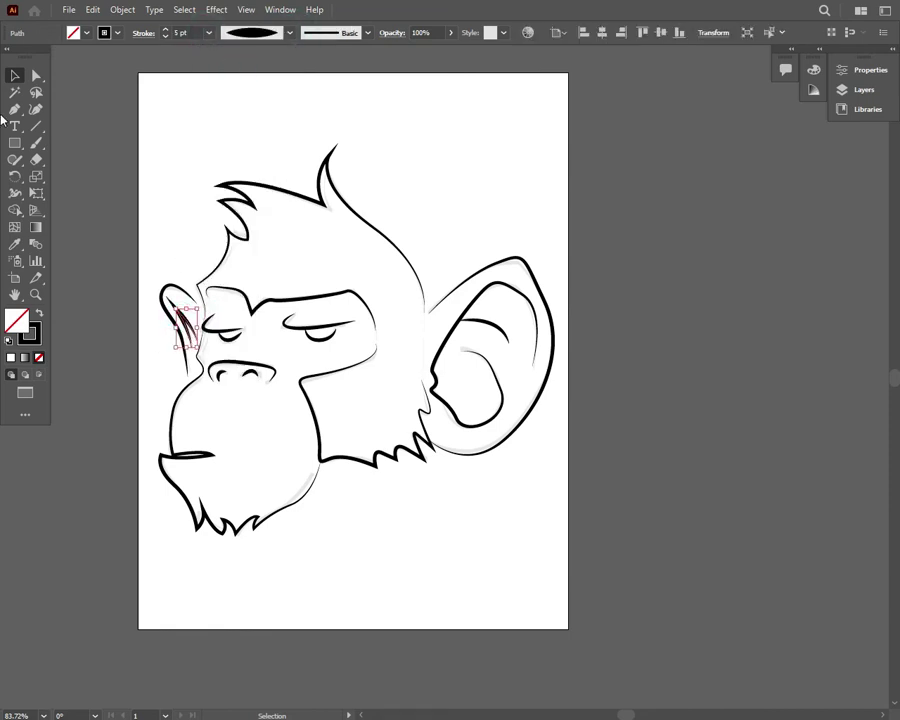
{"action": "left_click", "coordinate": [184, 132]}
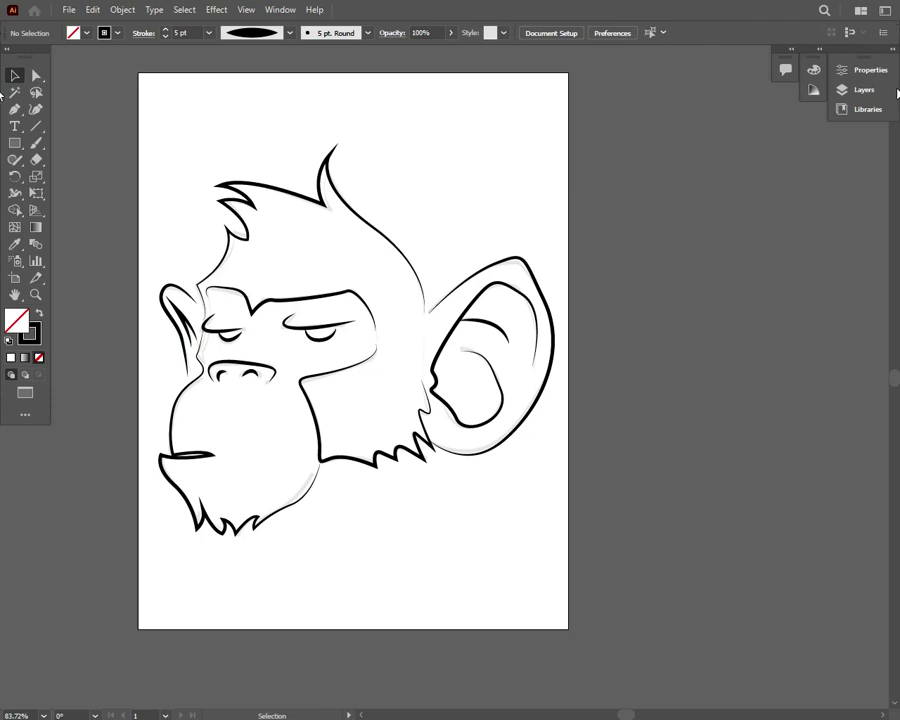
Hide the grey sketch layer, Layer 1, in the Layers panel
{"action": "left_click", "coordinate": [853, 97]}
{"action": "left_click", "coordinate": [669, 100]}
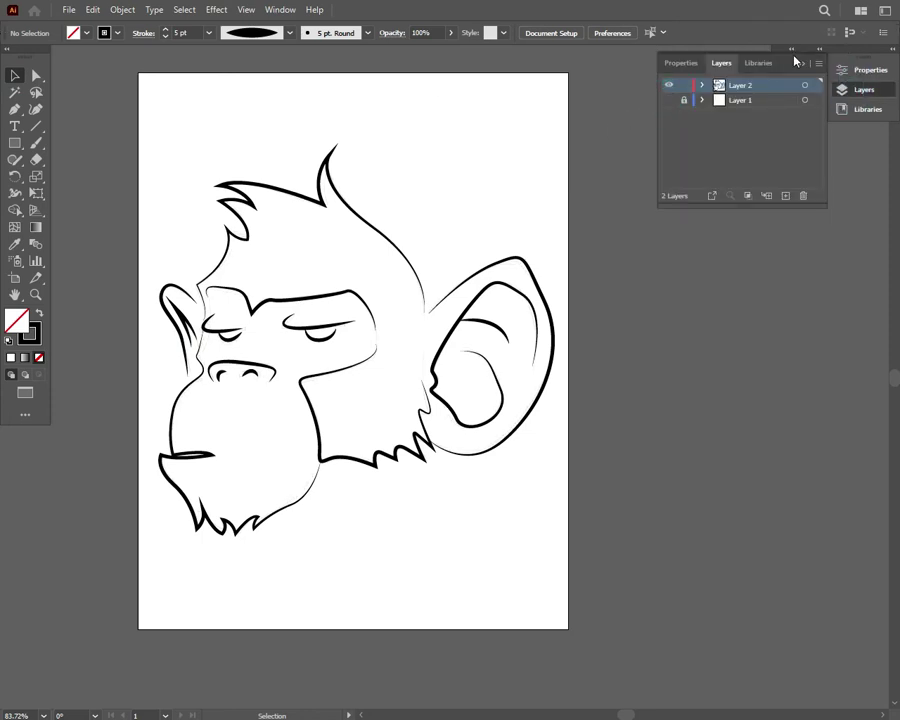
{"action": "left_click", "coordinate": [804, 64]}
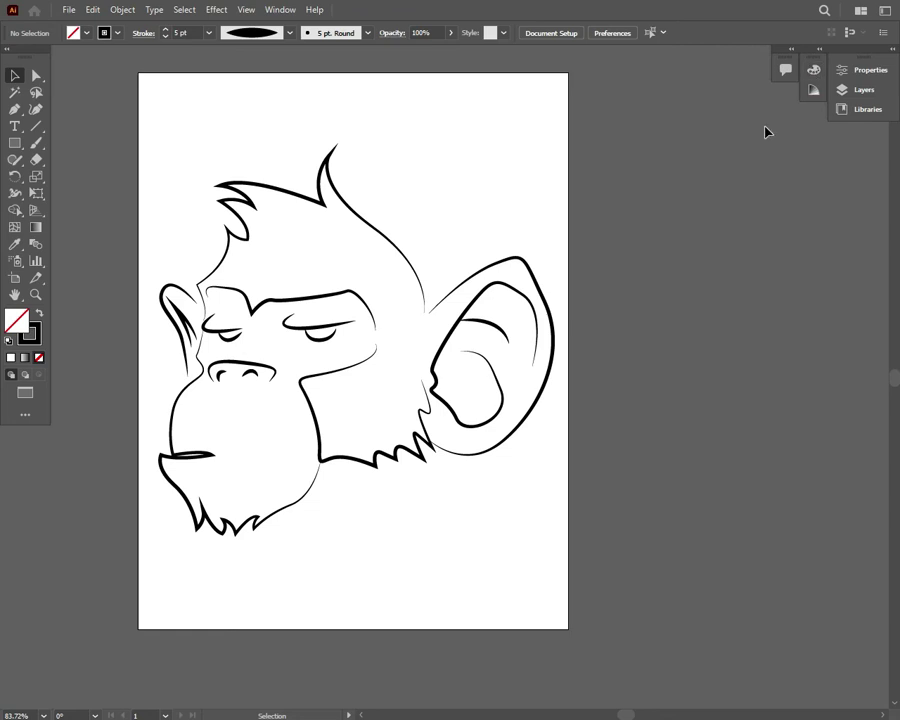
Create a new empty Layer 3 between Layer 2 and Layer 1
{"action": "left_click", "coordinate": [855, 89]}
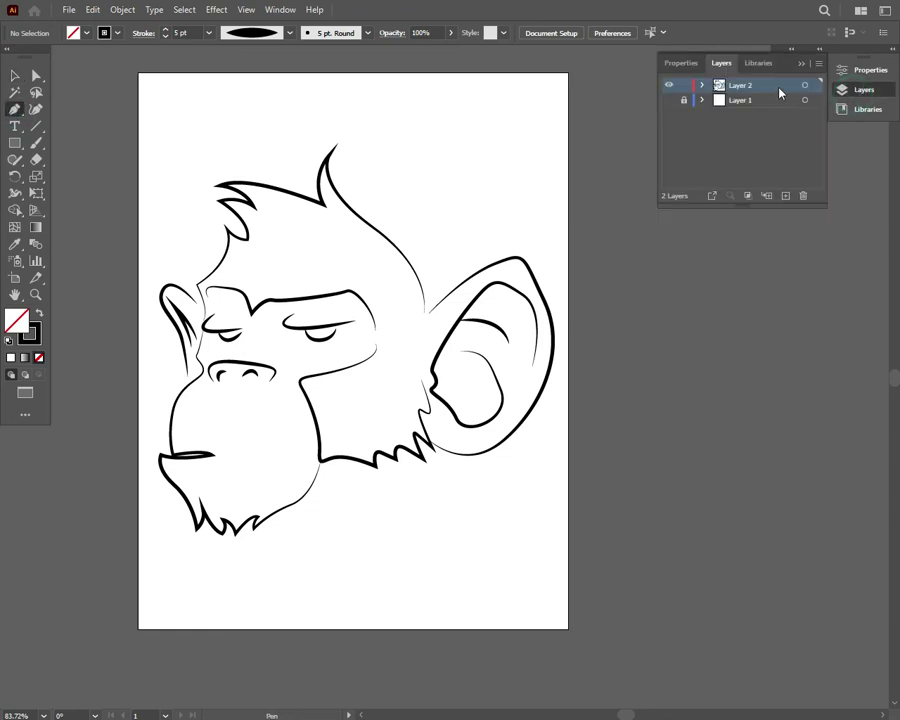
{"action": "left_click", "coordinate": [785, 195]}
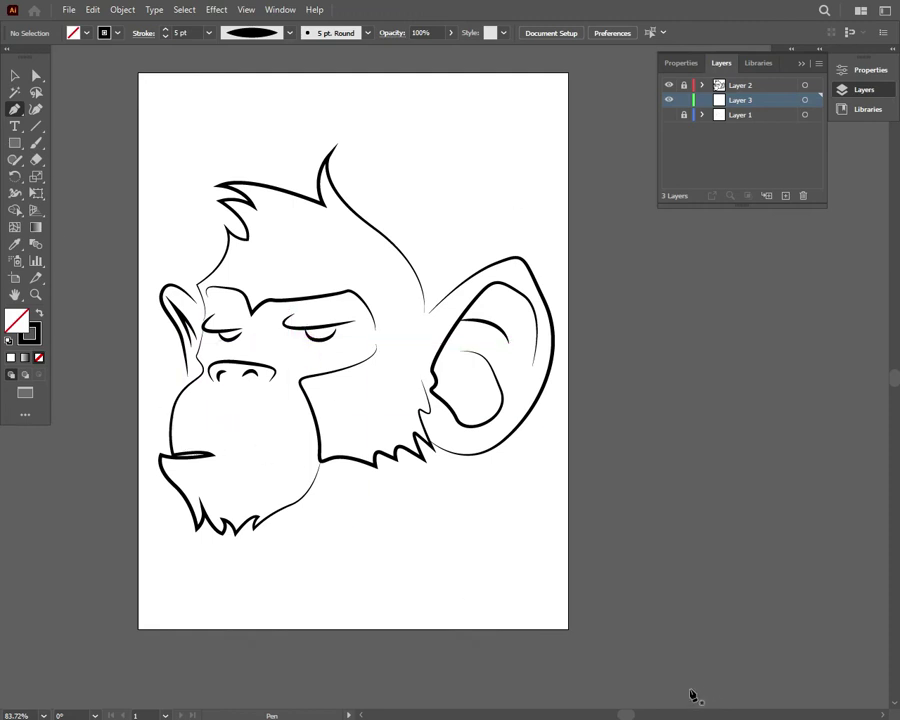
{"action": "left_click", "coordinate": [361, 715]}
Start a thin path at the chin bottom and curve it along the upper lip
{"action": "left_click", "coordinate": [805, 67]}
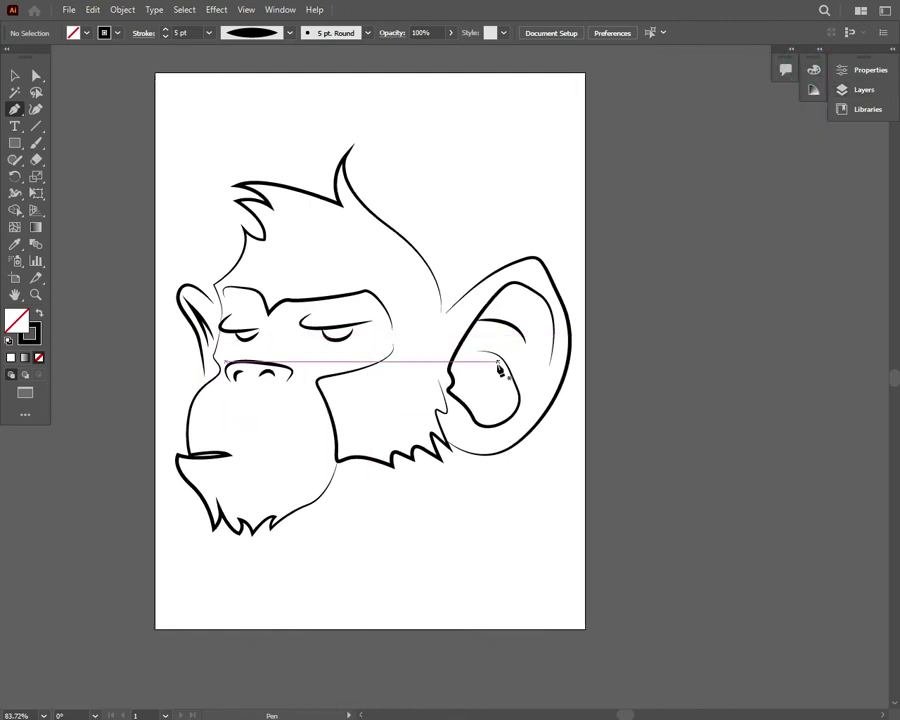
{"action": "key", "text": "ctrl+equal"}
{"action": "key", "text": "ctrl+equal"}
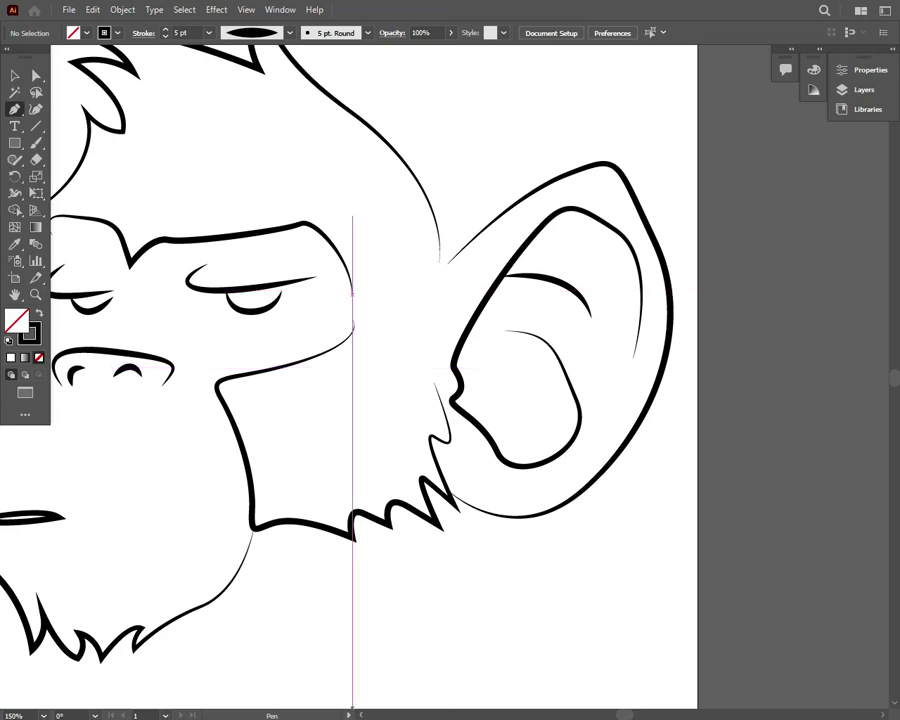
{"action": "left_click", "coordinate": [361, 715]}
{"action": "left_click", "coordinate": [250, 648]}
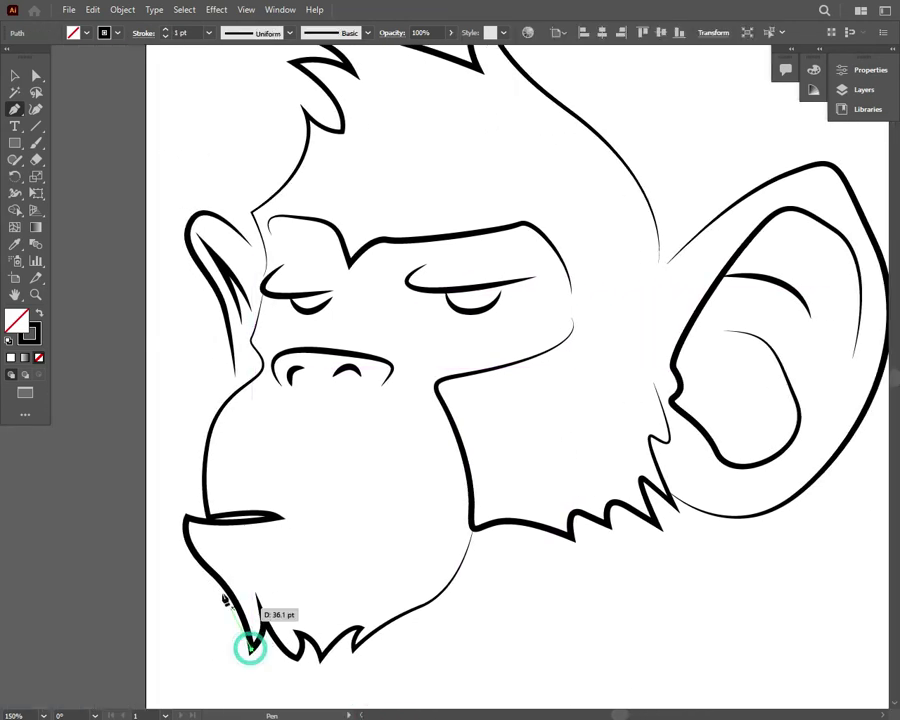
{"action": "left_click_drag", "start_coordinate": [184, 524], "coordinate": [190, 521]}
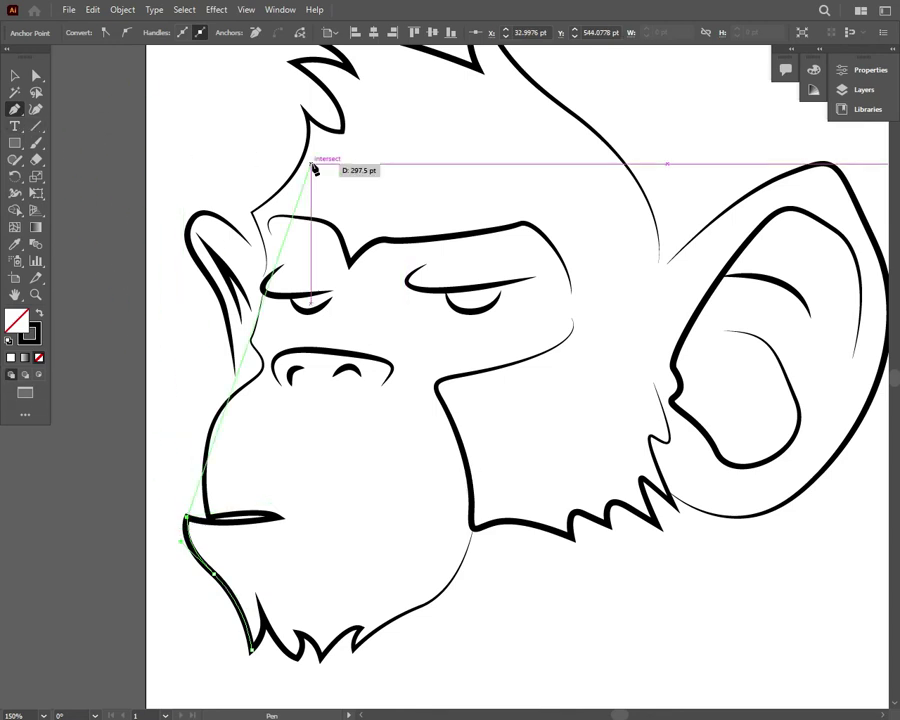
{"action": "left_click", "coordinate": [275, 512]}
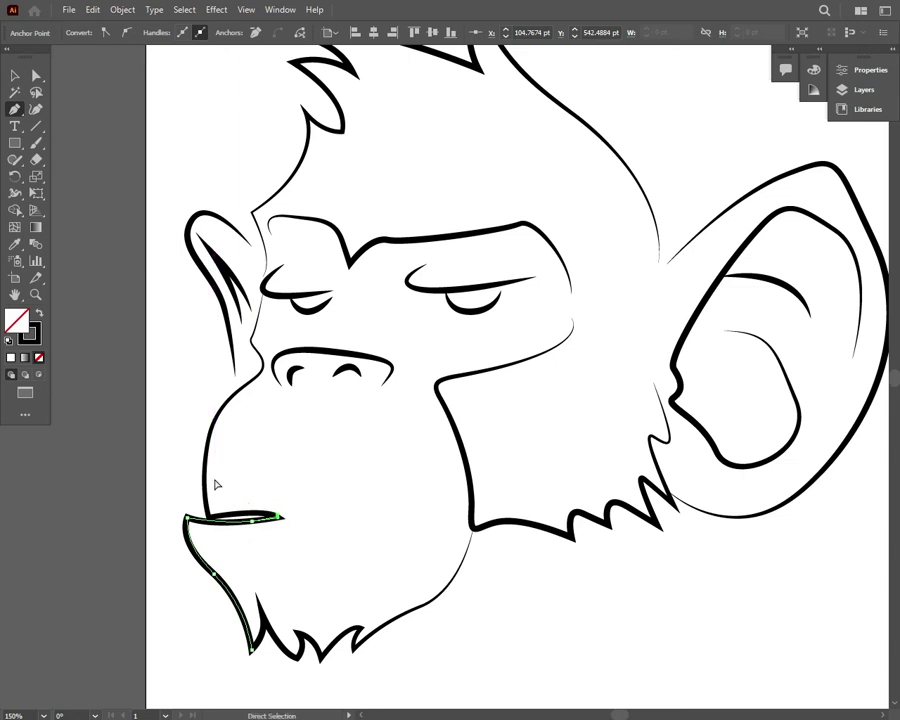
{"action": "key", "text": "ctrl+plus"}
{"action": "key", "text": "ctrl+plus"}
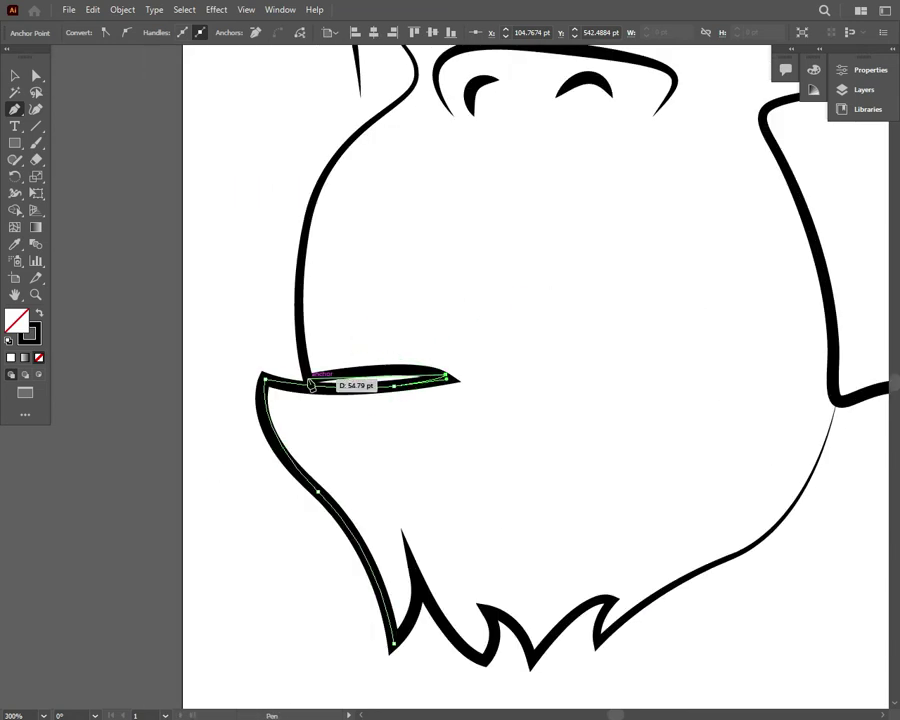
{"action": "left_click", "coordinate": [258, 390]}
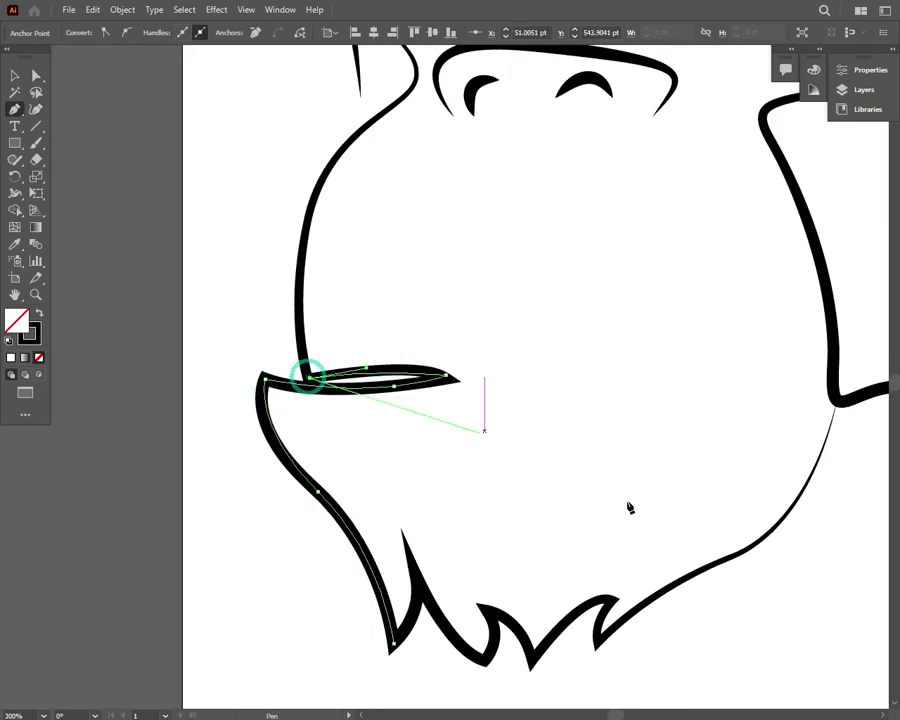
Continue the path up the face outline and cheek to just below the nose
{"action": "scroll", "coordinate": [381, 444], "scroll_direction": "right", "scroll_amount": 2}
{"action": "left_click", "coordinate": [203, 241]}
{"action": "left_click", "coordinate": [219, 171]}
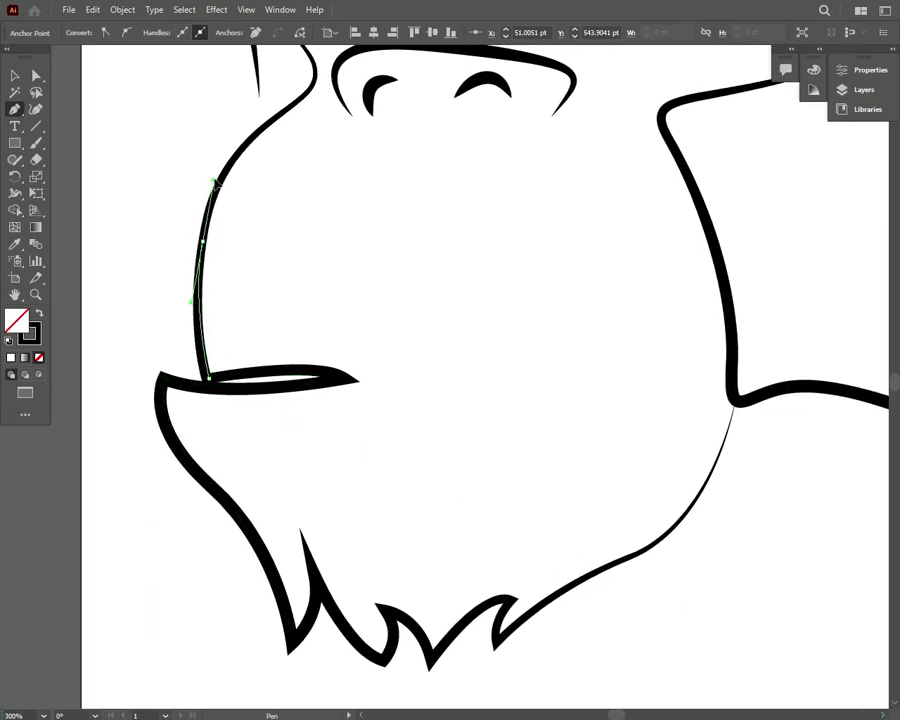
{"action": "left_click", "coordinate": [242, 150]}
{"action": "left_click", "coordinate": [296, 102]}
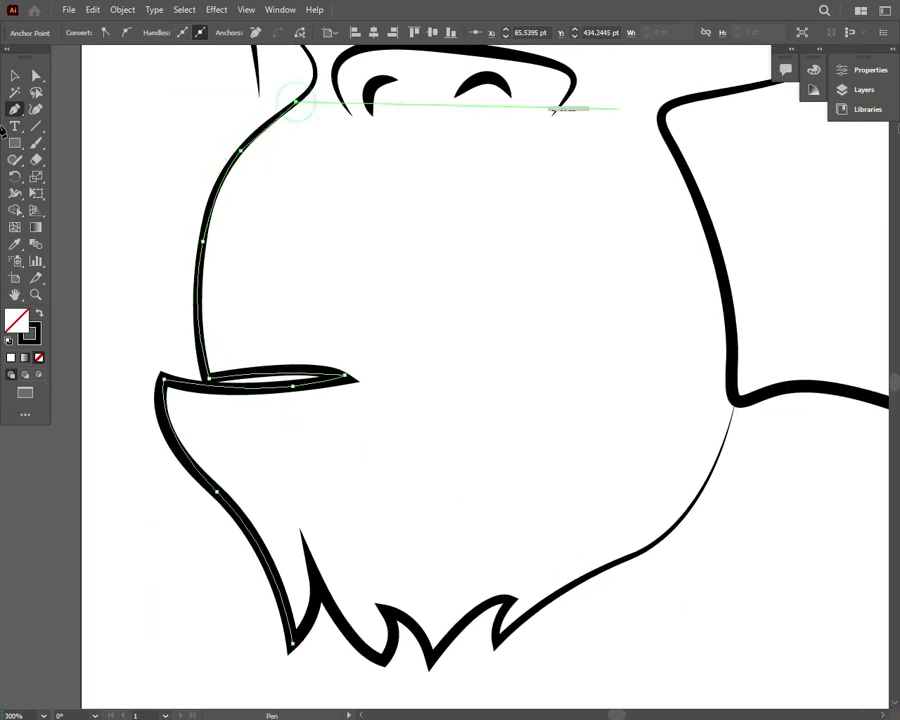
{"action": "left_click", "coordinate": [893, 48]}
{"action": "left_click", "coordinate": [893, 48]}
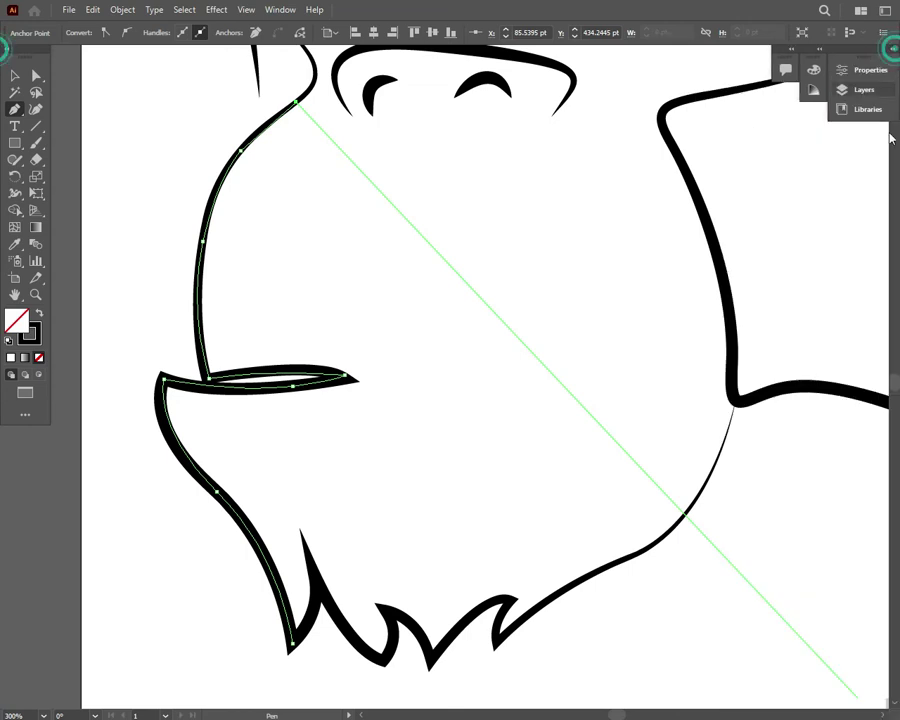
{"action": "scroll", "coordinate": [896, 376], "scroll_direction": "up", "scroll_amount": 5}
Extend the path over the nose bridge and past the brow up the forehead
{"action": "left_click_drag", "start_coordinate": [316, 437], "coordinate": [325, 445]}
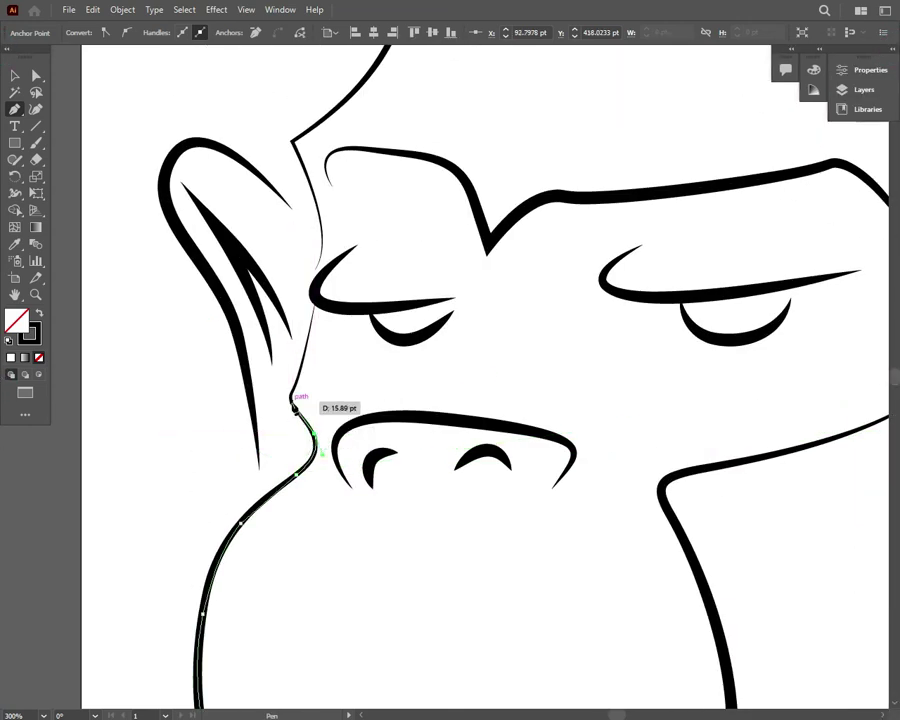
{"action": "left_click", "coordinate": [291, 396]}
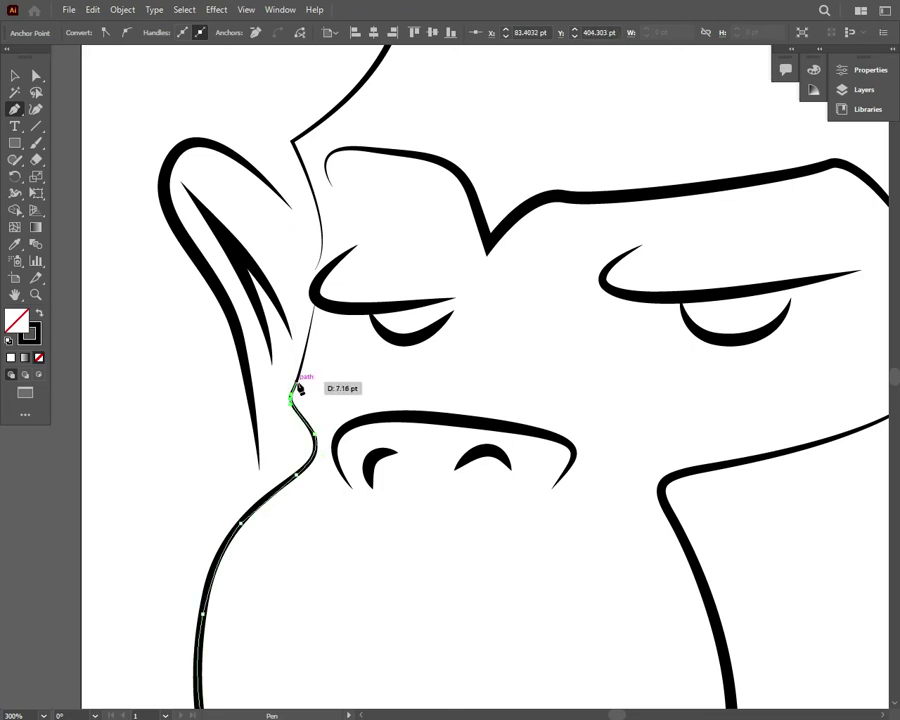
{"action": "key", "text": "ctrl+plus"}
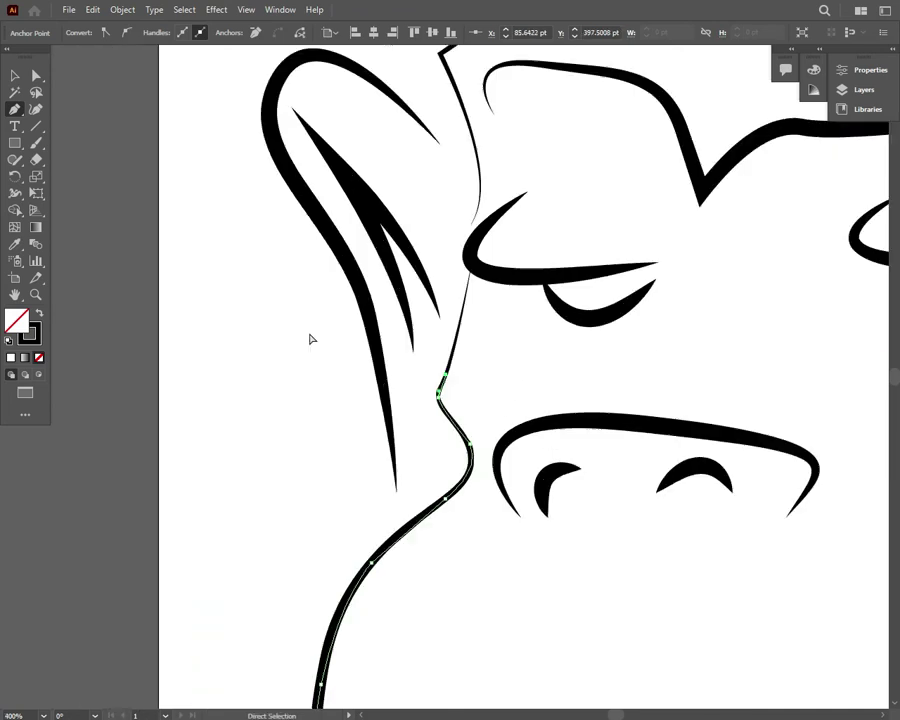
{"action": "key", "text": "ctrl+plus"}
{"action": "left_click", "coordinate": [472, 277]}
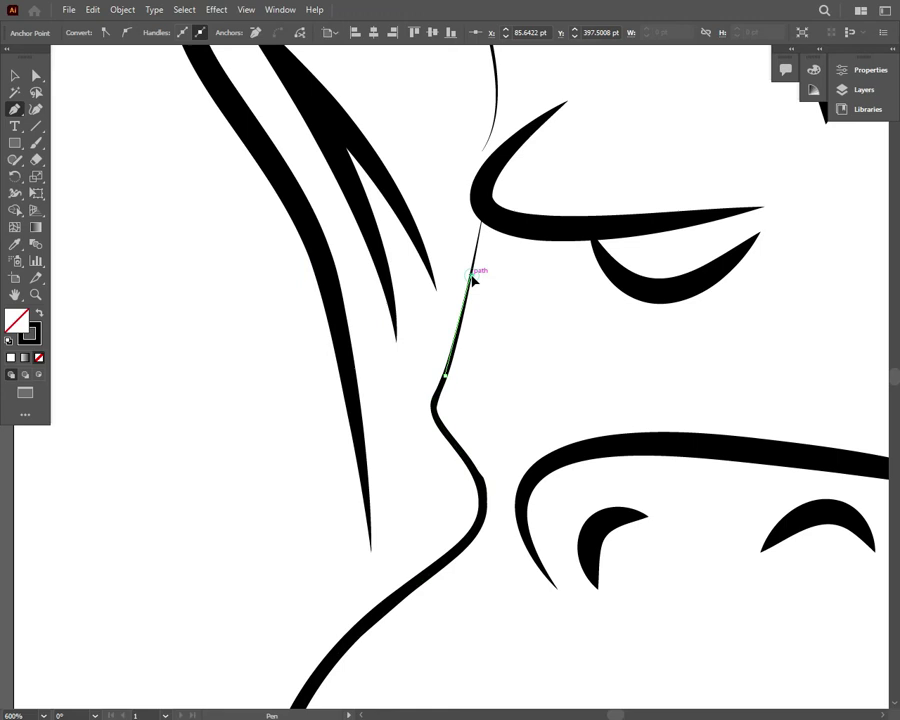
{"action": "left_click", "coordinate": [482, 215]}
{"action": "left_click", "coordinate": [475, 183]}
{"action": "left_click", "coordinate": [493, 104]}
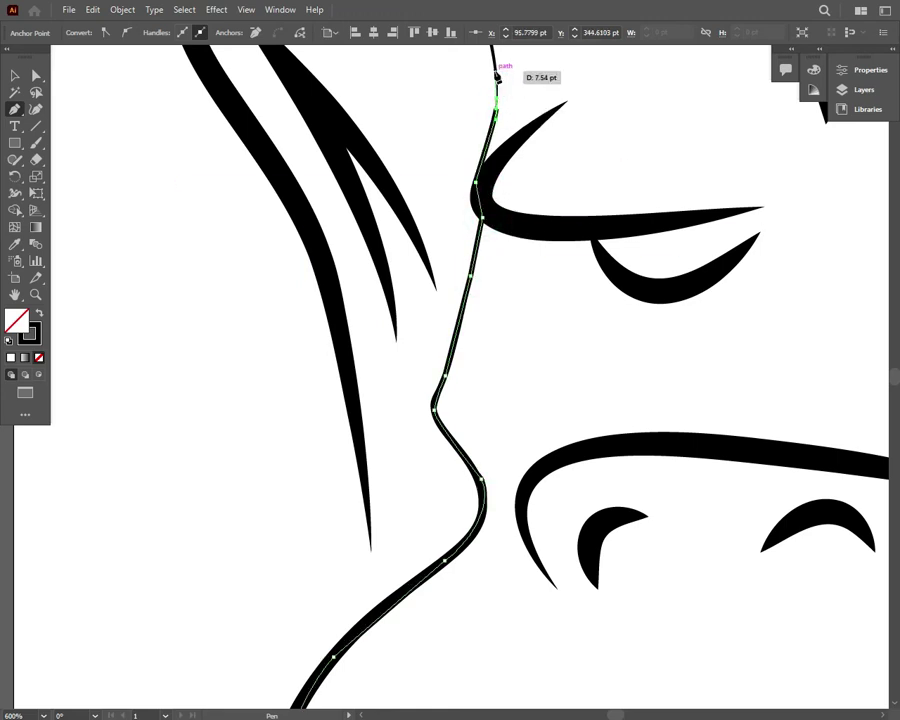
{"action": "left_click", "coordinate": [496, 71]}
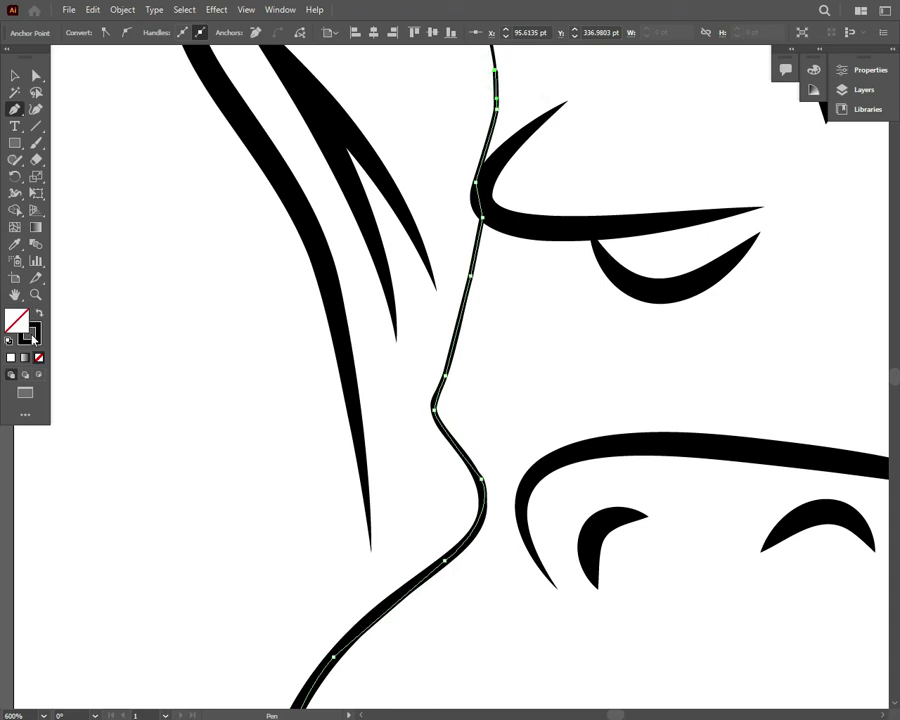
{"action": "left_click", "coordinate": [15, 75]}
Thin the new face-outline path's stroke to 0.25 pt
{"action": "left_click", "coordinate": [606, 319]}
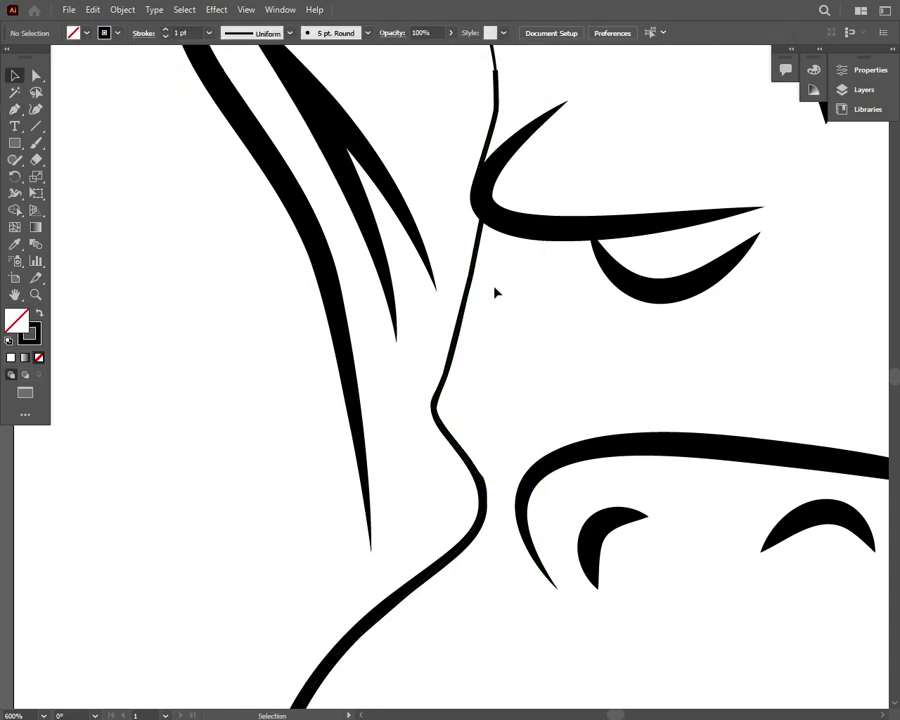
{"action": "left_click", "coordinate": [469, 281]}
{"action": "left_click", "coordinate": [208, 32]}
{"action": "left_click", "coordinate": [228, 47]}
{"action": "left_click", "coordinate": [713, 140]}
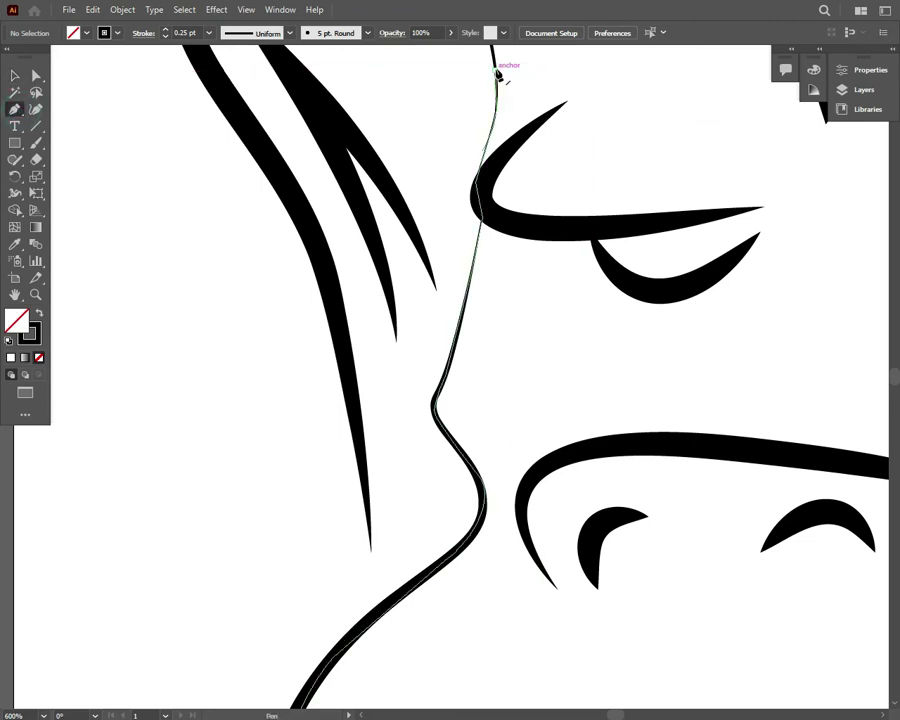
Resume the path at the nose bridge and extend it along the forehead to the brow corner
{"action": "left_click_drag", "start_coordinate": [496, 72], "coordinate": [878, 205]}
{"action": "key", "text": "ctrl+minus"}
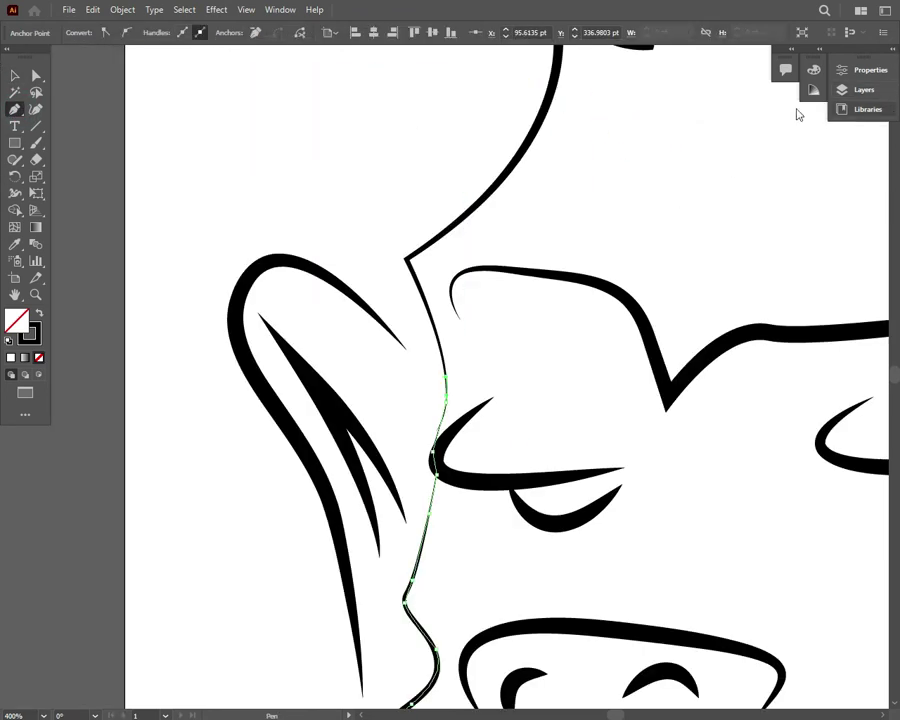
{"action": "left_click", "coordinate": [422, 293]}
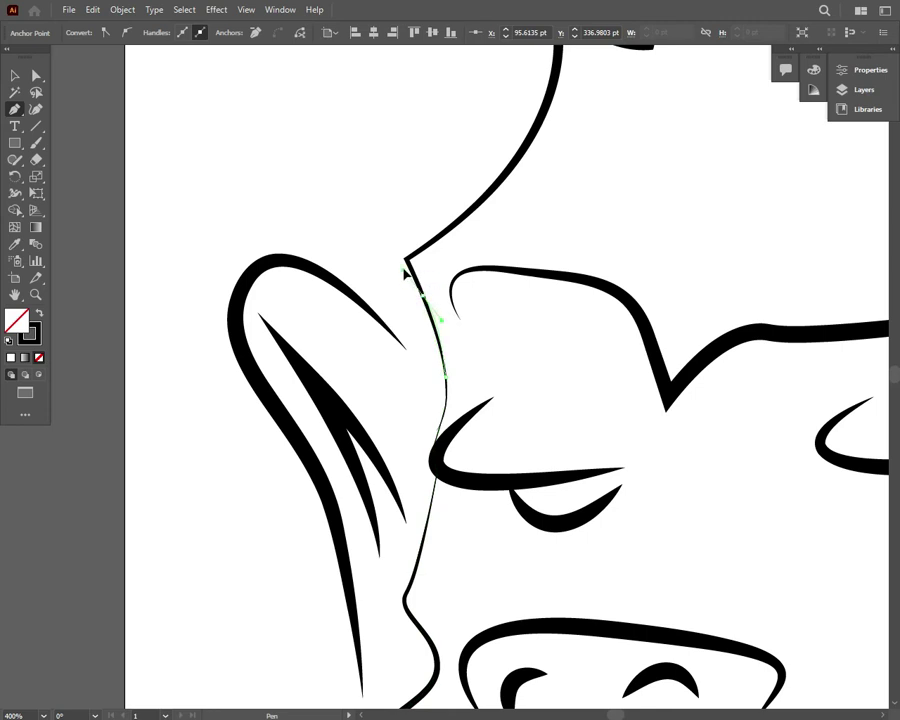
{"action": "left_click", "coordinate": [488, 184]}
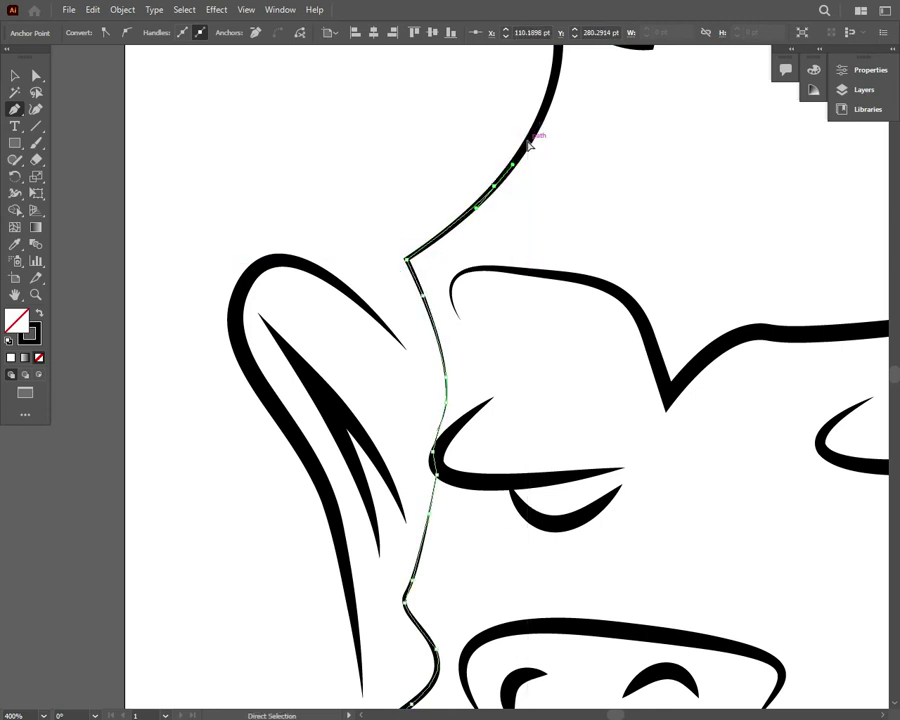
{"action": "key", "text": "ctrl+minus"}
{"action": "key", "text": "ctrl+plus"}
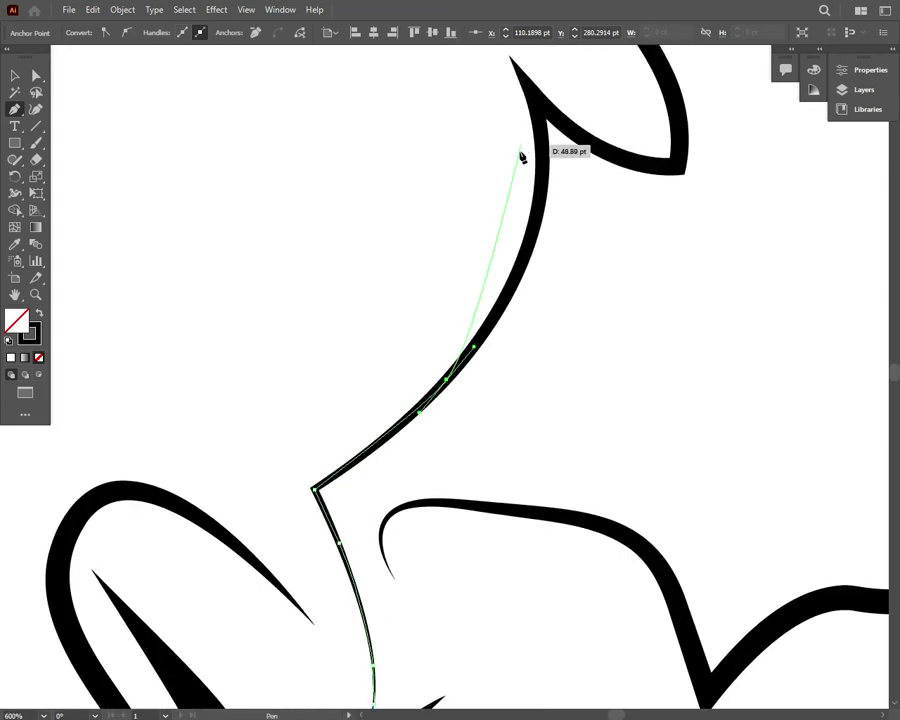
{"action": "key", "text": "Escape"}
{"action": "left_click", "coordinate": [313, 488]}
{"action": "left_click", "coordinate": [338, 543]}
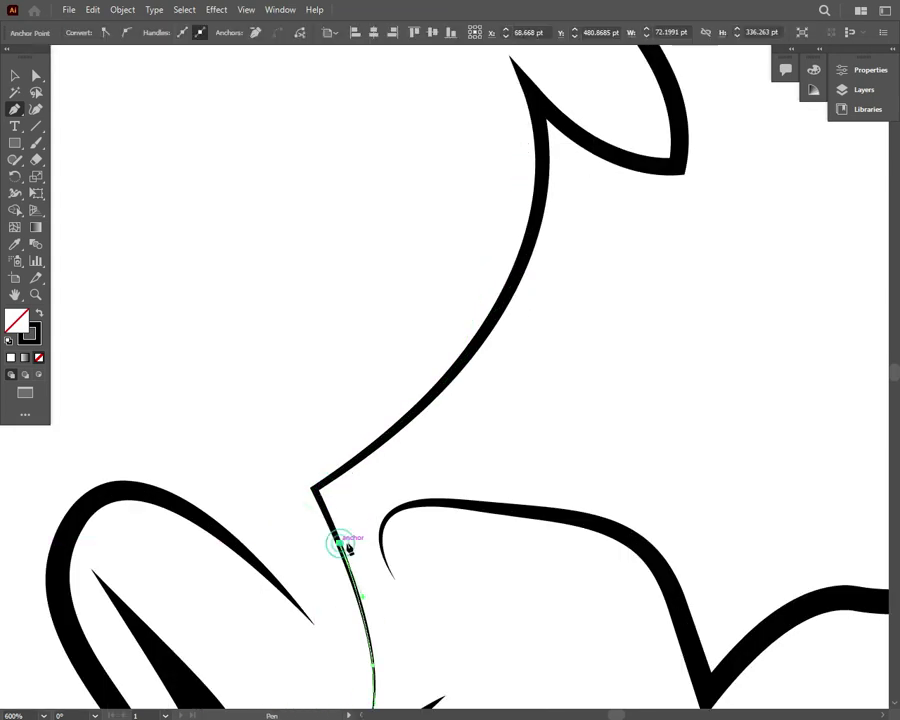
Curve the path around the brow's inner end and up to the top of the nose bridge
{"action": "scroll", "coordinate": [431, 538], "scroll_direction": "down", "scroll_amount": 5}
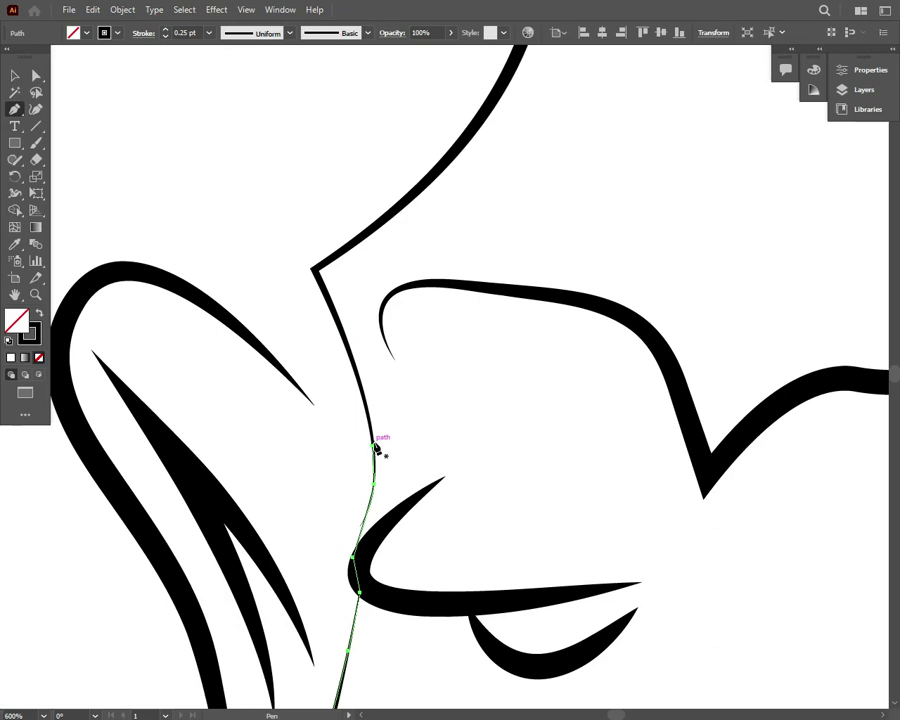
{"action": "left_click_drag", "start_coordinate": [372, 448], "coordinate": [382, 346]}
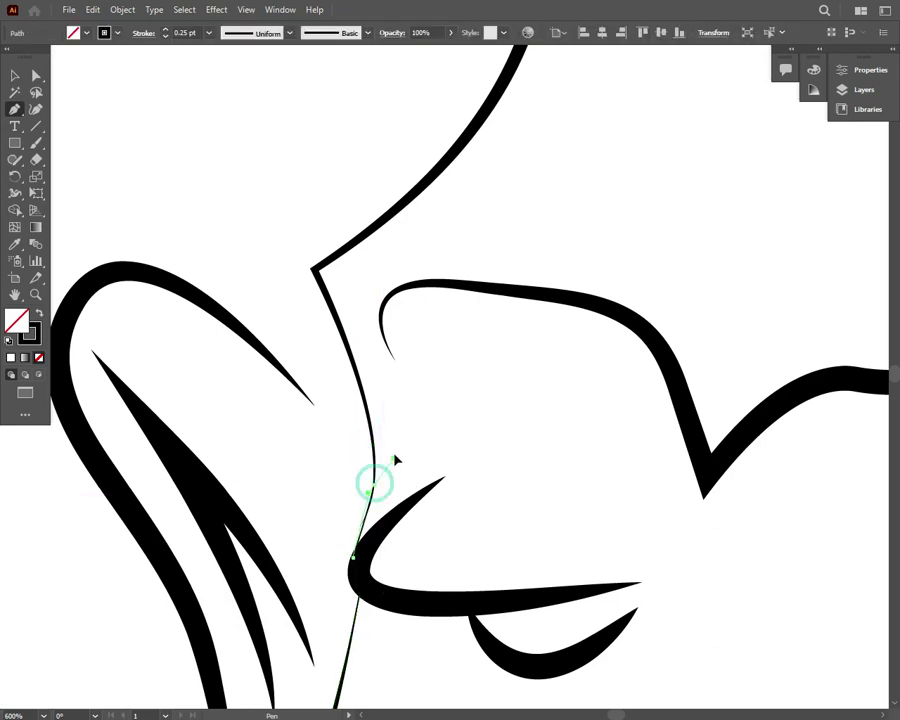
{"action": "mouse_move", "coordinate": [354, 560]}
{"action": "left_mouse_down"}
{"action": "mouse_move", "coordinate": [436, 480]}
{"action": "mouse_move", "coordinate": [452, 440]}
{"action": "mouse_move", "coordinate": [421, 403]}
{"action": "left_mouse_up"}
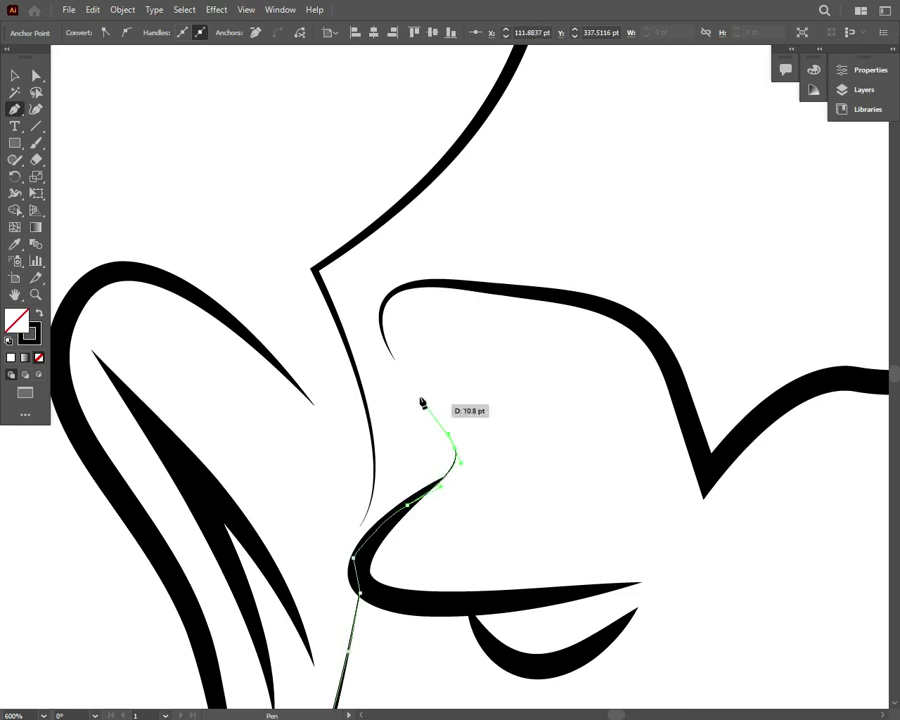
{"action": "left_click_drag", "start_coordinate": [395, 360], "coordinate": [388, 323]}
{"action": "scroll", "coordinate": [388, 325], "scroll_direction": "down", "scroll_amount": 3}
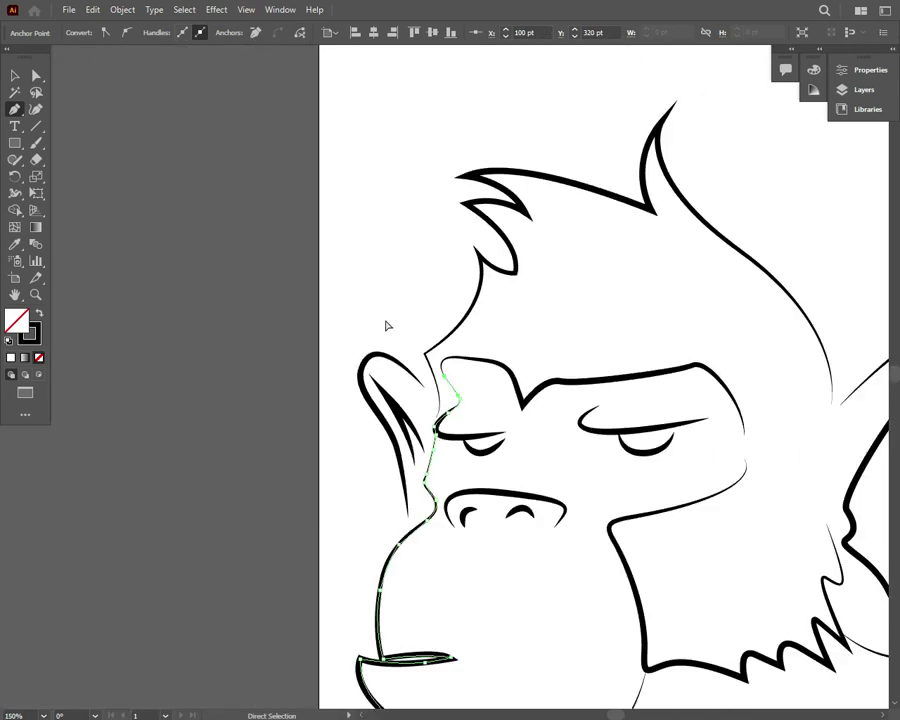
{"action": "scroll", "coordinate": [388, 325], "scroll_direction": "up", "scroll_amount": 2}
{"action": "scroll", "coordinate": [388, 325], "scroll_direction": "up", "scroll_amount": 2}
{"action": "scroll", "coordinate": [388, 327], "scroll_direction": "up", "scroll_amount": 1}
{"action": "left_click_drag", "start_coordinate": [436, 240], "coordinate": [464, 228]}
Trace the path along the brow line, through its sharp dip, to the brow's outer corner
{"action": "left_click_drag", "start_coordinate": [599, 221], "coordinate": [717, 257]}
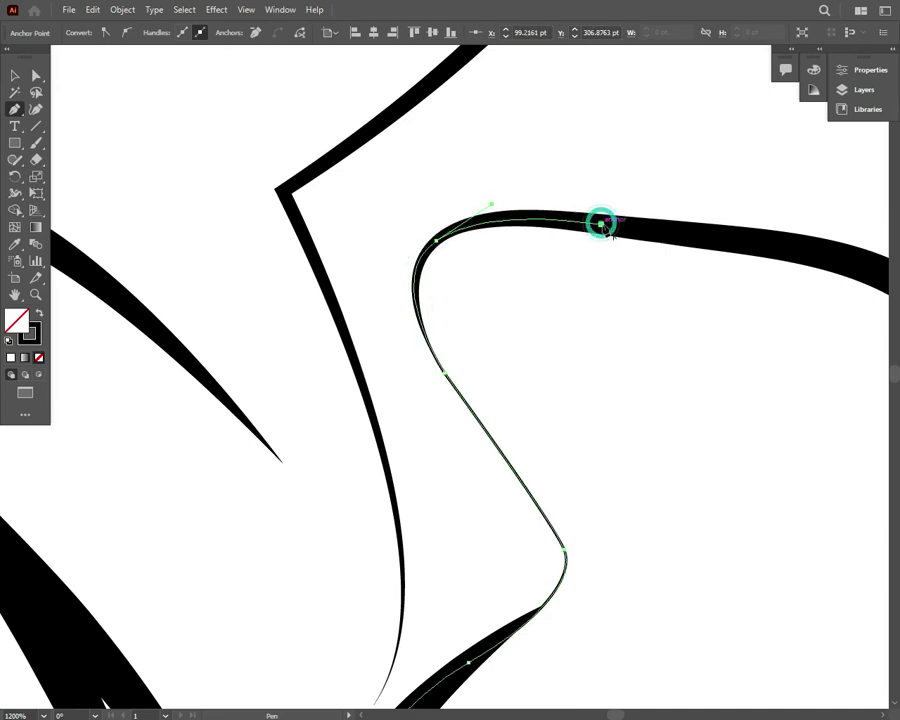
{"action": "scroll", "coordinate": [716, 261], "scroll_direction": "down", "scroll_amount": 3}
{"action": "left_click_drag", "start_coordinate": [562, 408], "coordinate": [574, 440]}
{"action": "left_click", "coordinate": [600, 505]}
{"action": "left_click_drag", "start_coordinate": [700, 437], "coordinate": [717, 436]}
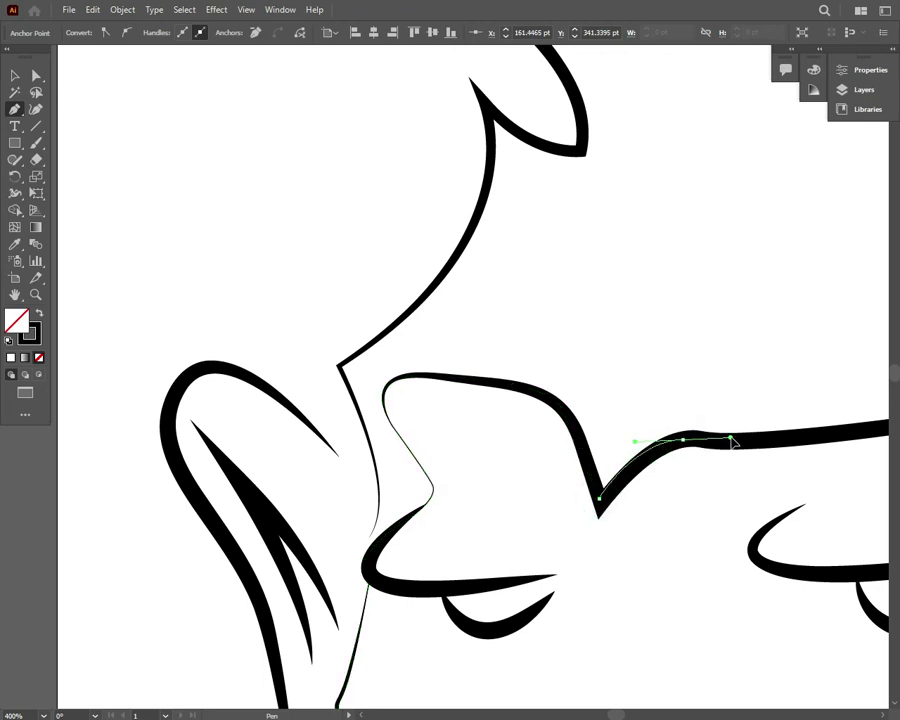
{"action": "left_click_drag", "start_coordinate": [815, 435], "coordinate": [840, 432]}
{"action": "scroll", "coordinate": [836, 436], "scroll_direction": "down", "scroll_amount": 1}
{"action": "left_click_drag", "start_coordinate": [575, 356], "coordinate": [632, 348]}
{"action": "left_click_drag", "start_coordinate": [692, 396], "coordinate": [710, 440]}
{"action": "left_click", "coordinate": [720, 445]}
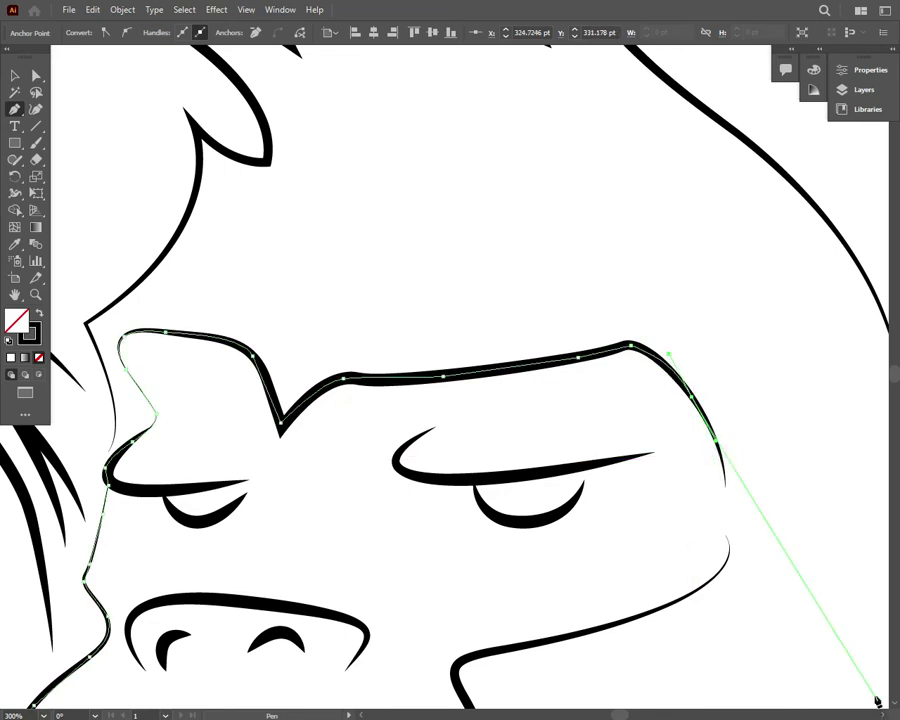
Carry the path down along the cheek stroke with curved anchors
{"action": "scroll", "coordinate": [862, 682], "scroll_direction": "right", "scroll_amount": 3}
{"action": "scroll", "coordinate": [885, 714], "scroll_direction": "right", "scroll_amount": 3}
{"action": "scroll", "coordinate": [545, 459], "scroll_direction": "up", "scroll_amount": 2}
{"action": "scroll", "coordinate": [482, 406], "scroll_direction": "up", "scroll_amount": 2}
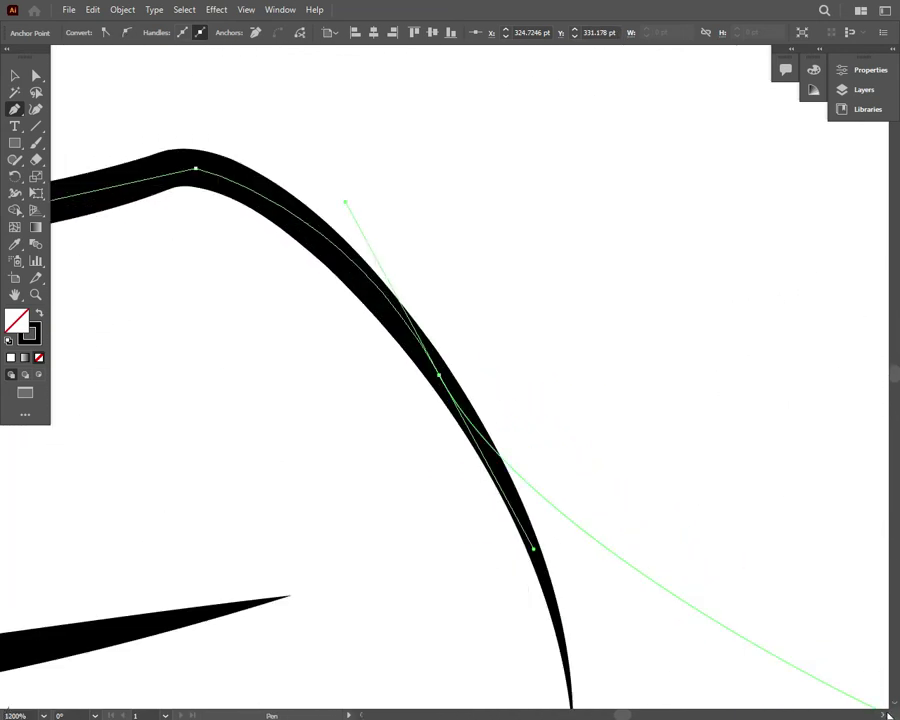
{"action": "scroll", "coordinate": [662, 344], "scroll_direction": "down", "scroll_amount": 1}
{"action": "scroll", "coordinate": [662, 344], "scroll_direction": "down", "scroll_amount": 3}
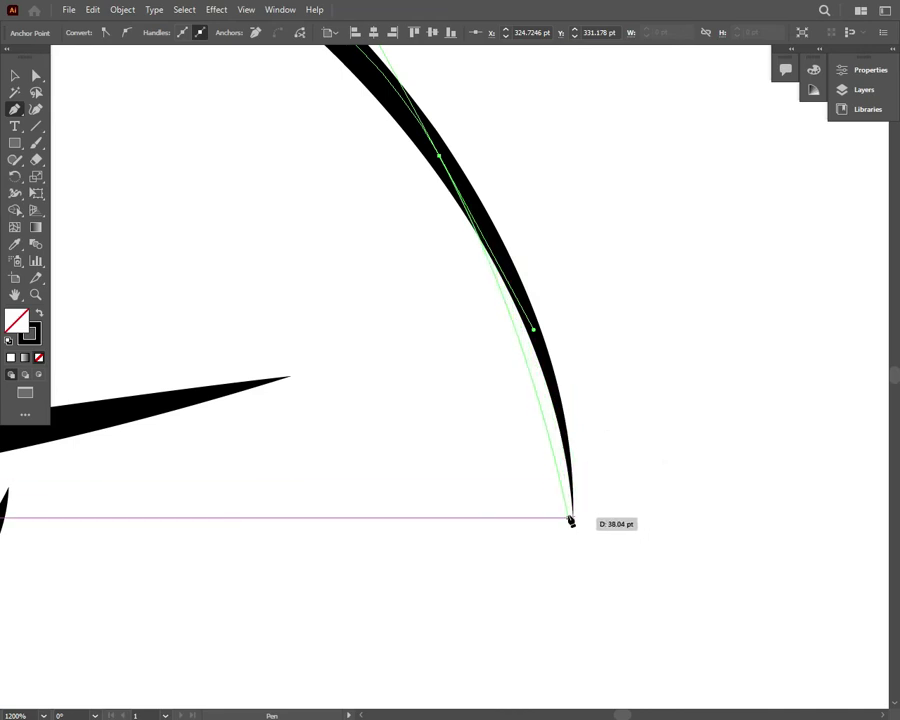
{"action": "left_click", "coordinate": [574, 516]}
{"action": "mouse_move", "coordinate": [573, 525]}
{"action": "left_mouse_down"}
{"action": "mouse_move", "coordinate": [561, 609]}
{"action": "mouse_move", "coordinate": [580, 648]}
{"action": "left_mouse_up"}
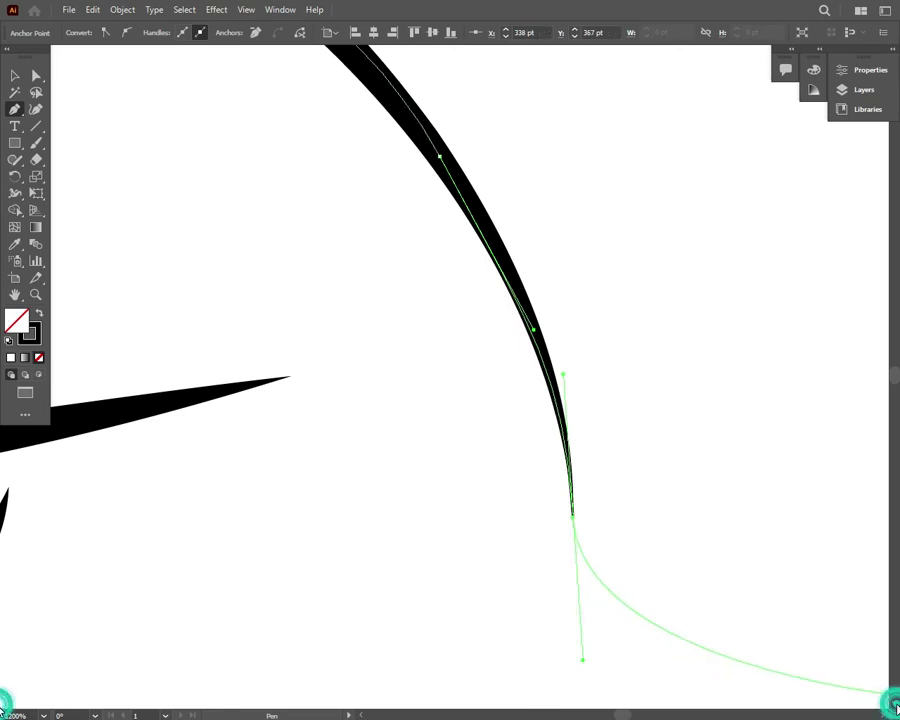
{"action": "scroll", "coordinate": [607, 568], "scroll_direction": "down", "scroll_amount": 3}
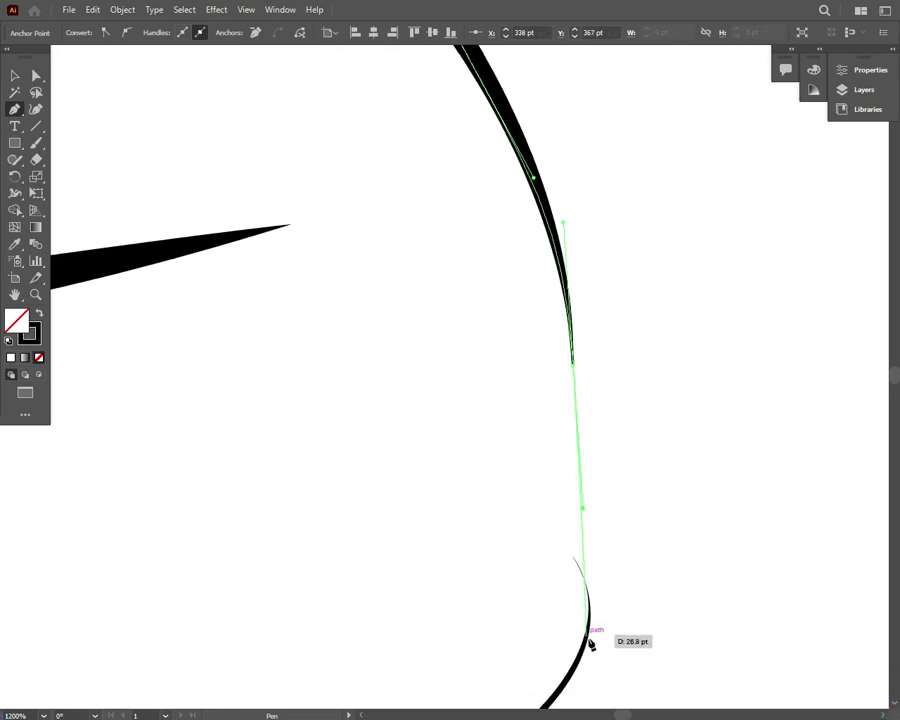
{"action": "scroll", "coordinate": [880, 660], "scroll_direction": "down", "scroll_amount": 4}
{"action": "mouse_move", "coordinate": [522, 510]}
{"action": "left_mouse_down"}
{"action": "mouse_move", "coordinate": [408, 594]}
{"action": "mouse_move", "coordinate": [300, 635]}
{"action": "left_mouse_up"}
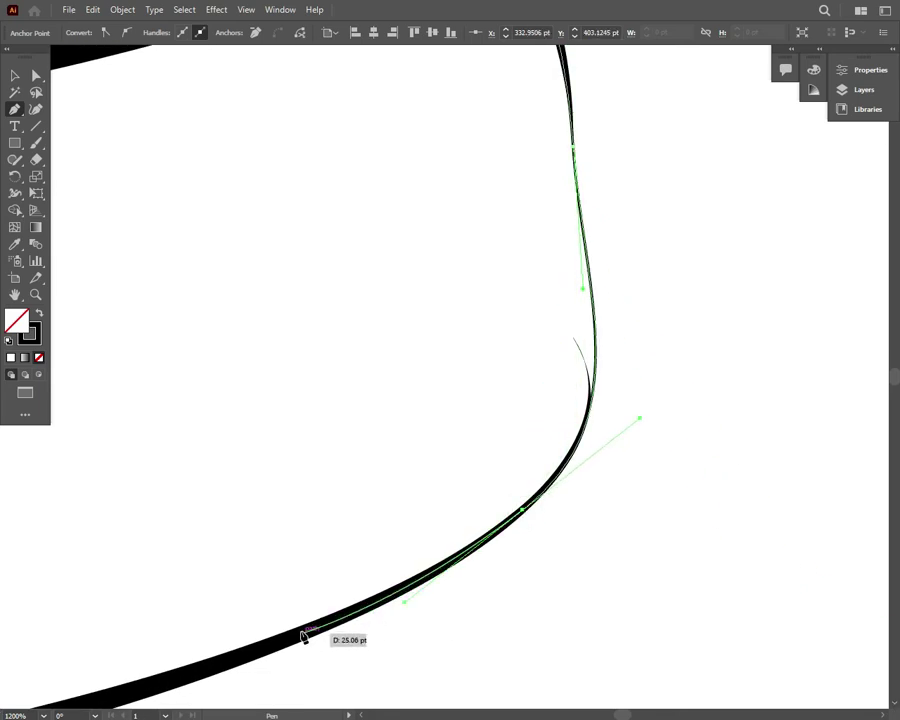
Continue the path around the cheek bend and down the face side to the lower corner
{"action": "key", "text": "ctrl+minus"}
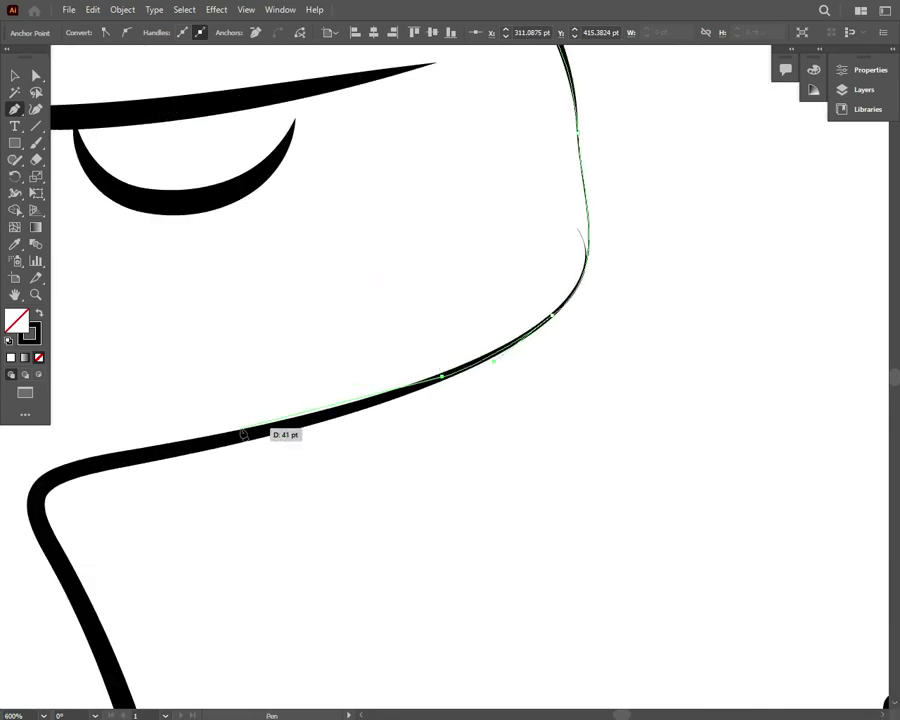
{"action": "left_click_drag", "start_coordinate": [212, 442], "coordinate": [131, 452]}
{"action": "left_click_drag", "start_coordinate": [35, 485], "coordinate": [33, 497]}
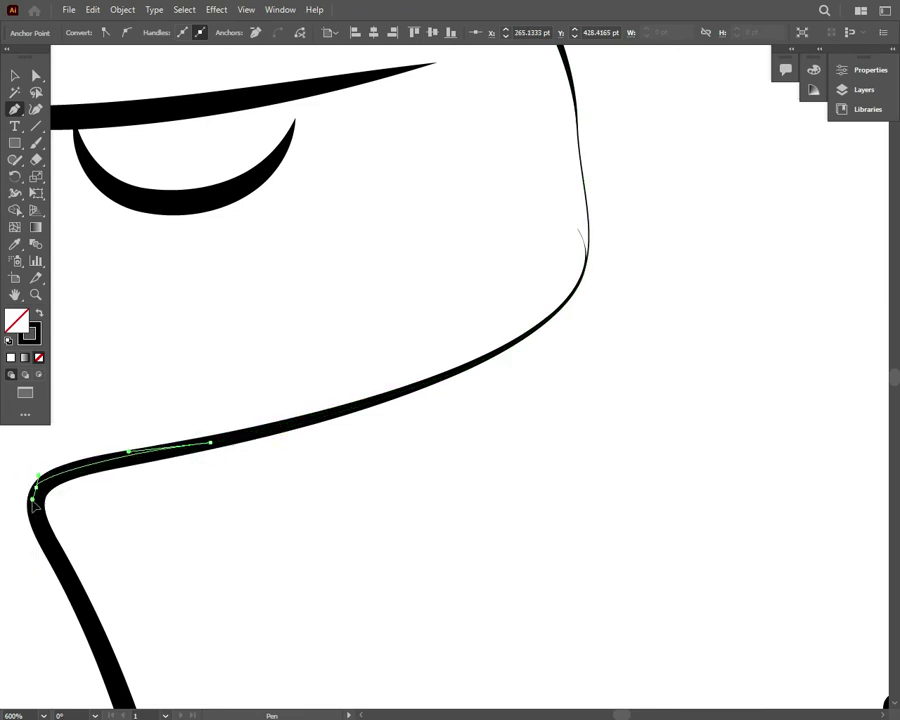
{"action": "left_click", "coordinate": [77, 599]}
{"action": "key", "text": "Escape"}
{"action": "left_click", "coordinate": [40, 597]}
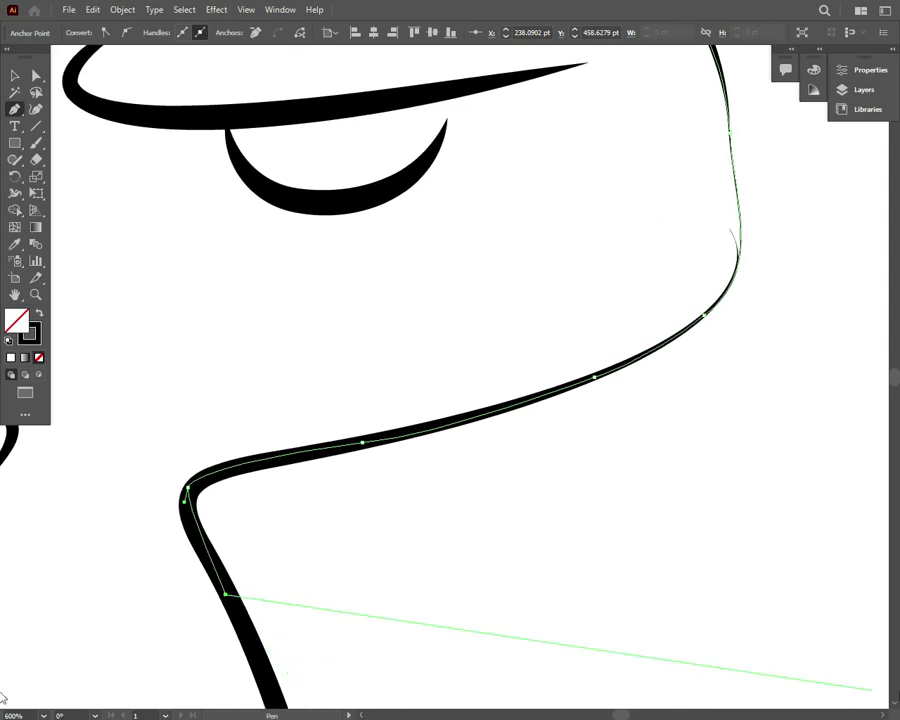
{"action": "scroll", "coordinate": [890, 694], "scroll_direction": "down", "scroll_amount": 3}
{"action": "scroll", "coordinate": [880, 690], "scroll_direction": "down", "scroll_amount": 2}
{"action": "mouse_move", "coordinate": [310, 449]}
{"action": "left_mouse_down"}
{"action": "mouse_move", "coordinate": [309, 533]}
{"action": "mouse_move", "coordinate": [330, 530]}
{"action": "mouse_move", "coordinate": [446, 374]}
{"action": "mouse_move", "coordinate": [462, 498]}
{"action": "mouse_move", "coordinate": [512, 488]}
{"action": "left_mouse_up"}
{"action": "scroll", "coordinate": [309, 533], "scroll_direction": "down", "scroll_amount": 3}
{"action": "scroll", "coordinate": [307, 532], "scroll_direction": "down", "scroll_amount": 2}
{"action": "scroll", "coordinate": [307, 532], "scroll_direction": "up", "scroll_amount": 2}
{"action": "scroll", "coordinate": [307, 532], "scroll_direction": "up", "scroll_amount": 1}
{"action": "left_click", "coordinate": [453, 490]}
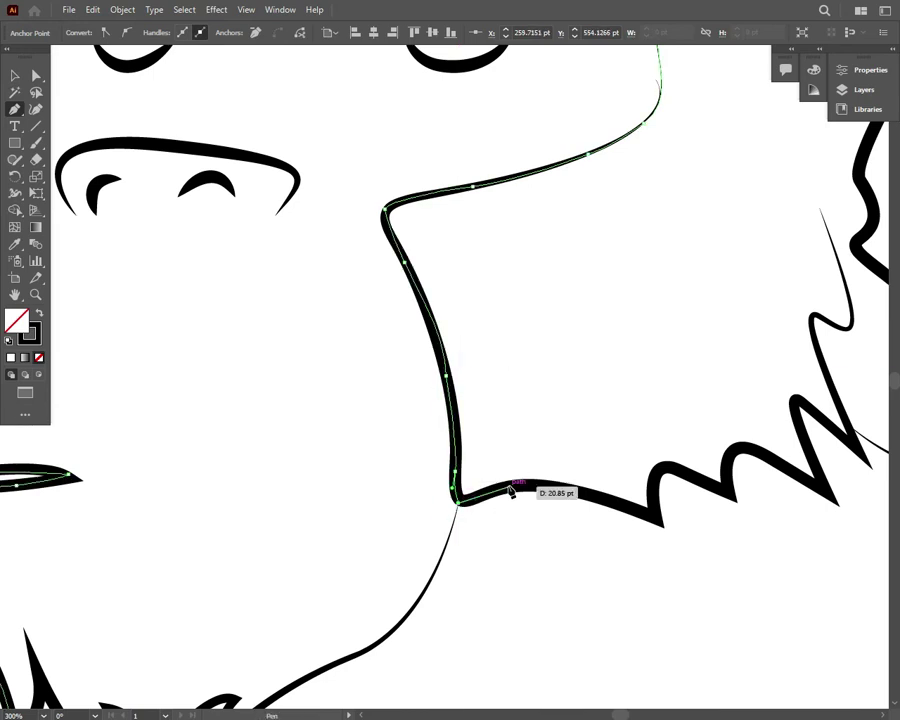
Extend the path down the jaw line to where it meets the chin fur
{"action": "key", "text": "ctrl+plus"}
{"action": "key", "text": "ctrl+plus"}
{"action": "left_click", "coordinate": [388, 570]}
{"action": "left_click_drag", "start_coordinate": [386, 583], "coordinate": [367, 608]}
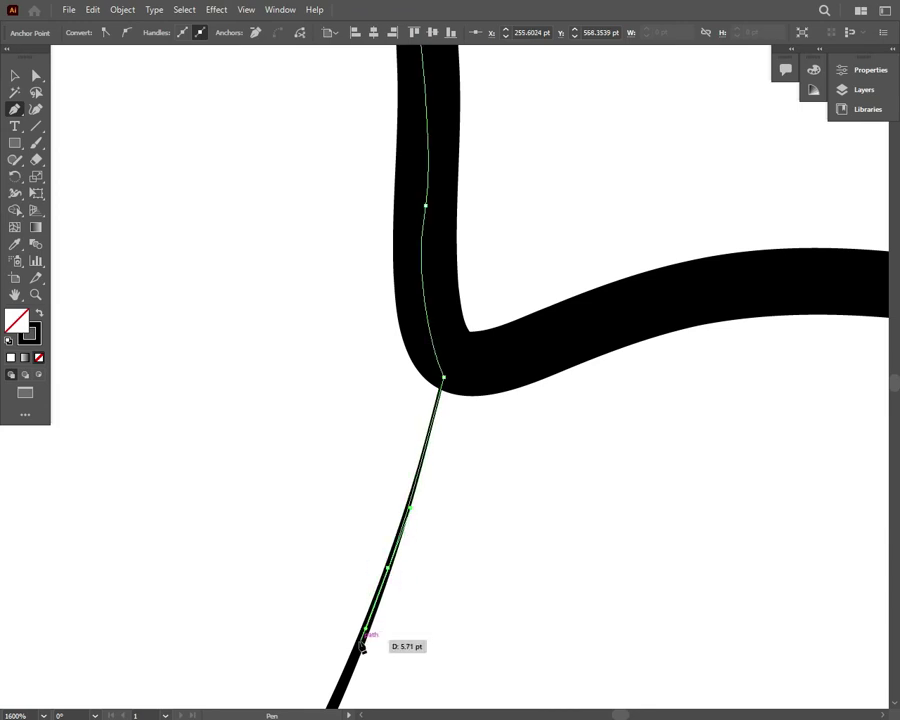
{"action": "key", "text": "ctrl+minus"}
{"action": "key", "text": "ctrl+minus"}
{"action": "key", "text": "ctrl+minus"}
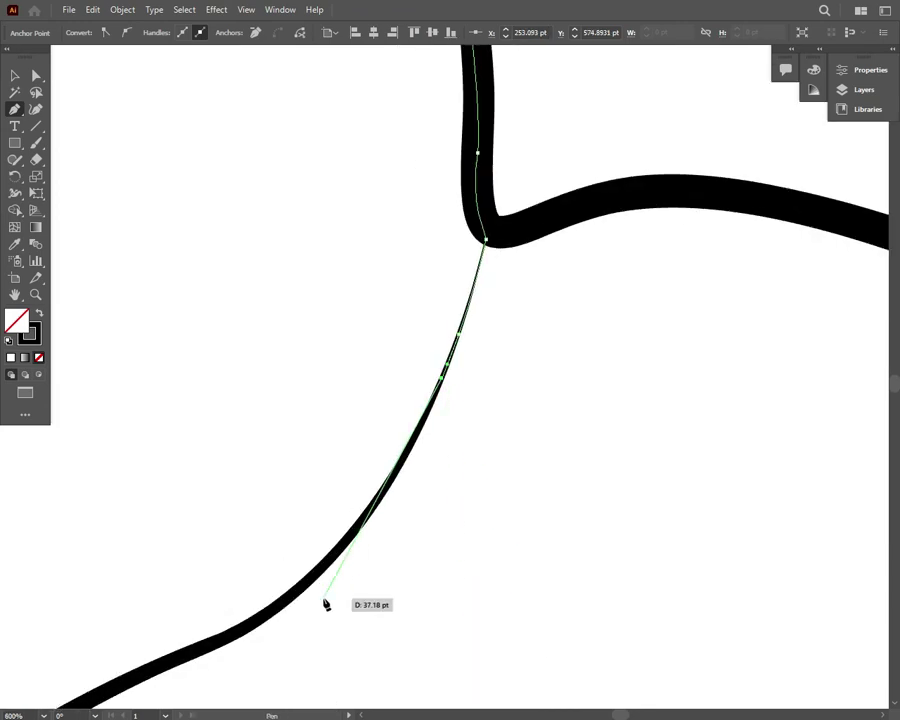
{"action": "mouse_move", "coordinate": [299, 587]}
{"action": "left_mouse_down"}
{"action": "mouse_move", "coordinate": [221, 645]}
{"action": "mouse_move", "coordinate": [170, 660]}
{"action": "left_mouse_up"}
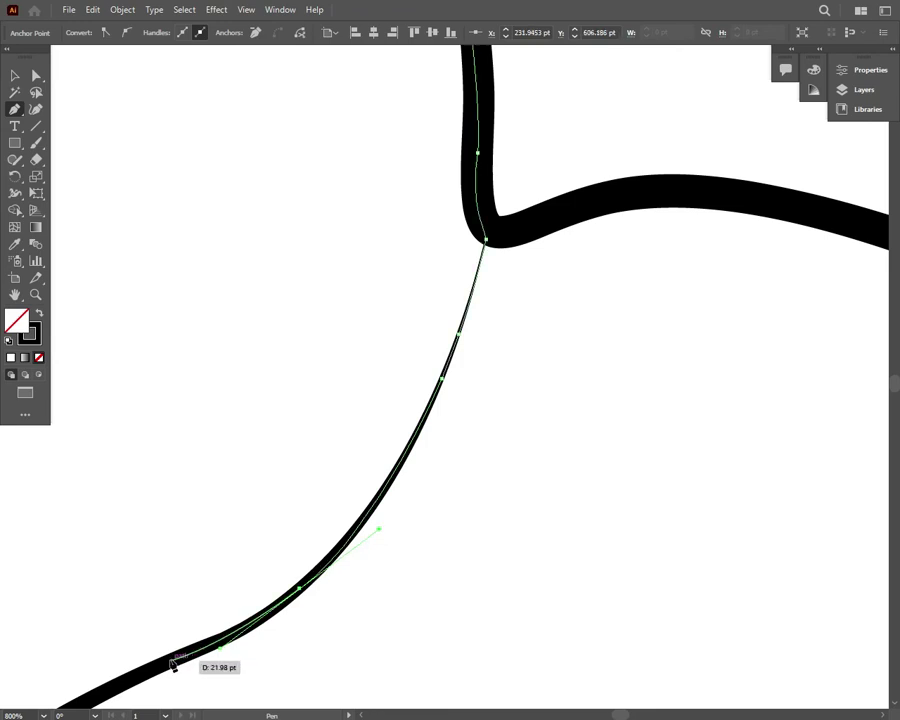
{"action": "scroll", "coordinate": [362, 704], "scroll_direction": "left", "scroll_amount": 3}
{"action": "scroll", "coordinate": [630, 500], "scroll_direction": "down", "scroll_amount": 4}
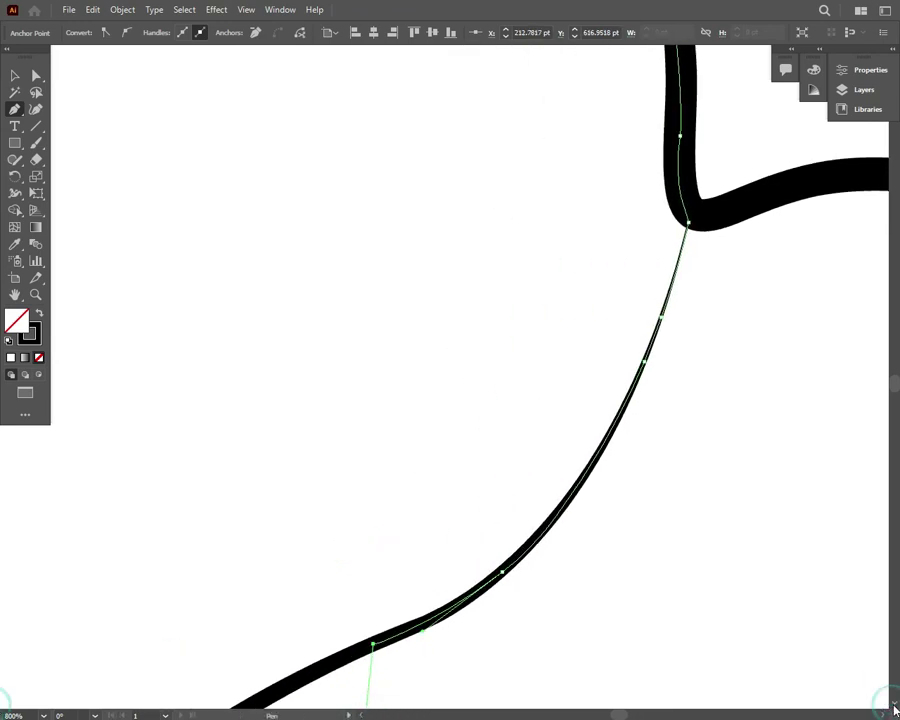
{"action": "left_click_drag", "start_coordinate": [176, 534], "coordinate": [70, 626]}
{"action": "left_click", "coordinate": [54, 640]}
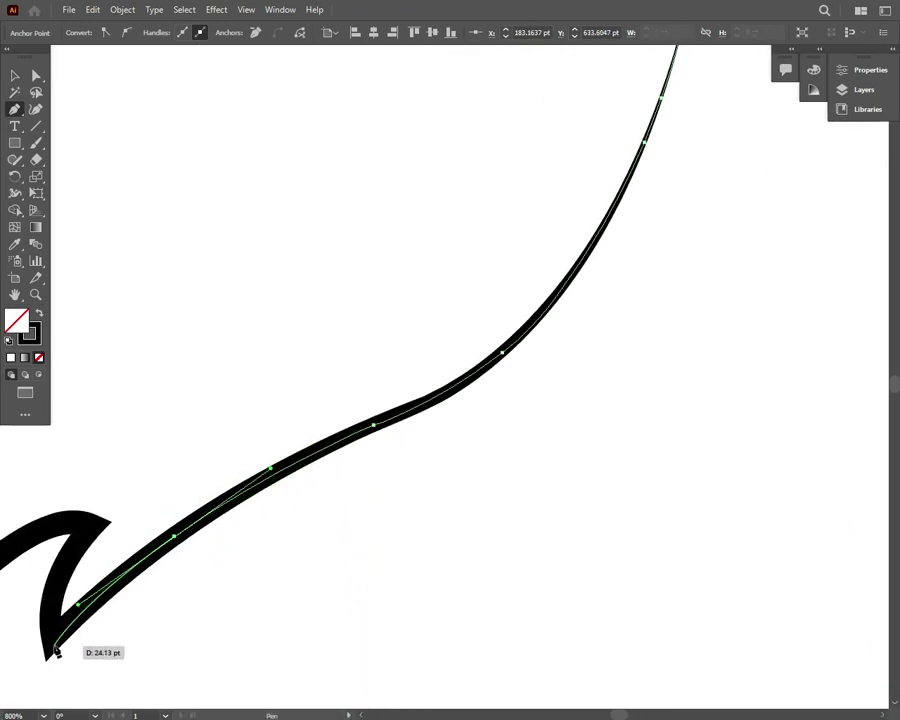
Trace the zigzag fur spikes with sharp corner points, then finish and deselect the path
{"action": "left_click_drag", "start_coordinate": [90, 522], "coordinate": [15, 545]}
{"action": "key", "text": "ctrl+minus"}
{"action": "mouse_move", "coordinate": [326, 484]}
{"action": "left_mouse_down"}
{"action": "mouse_move", "coordinate": [237, 397]}
{"action": "mouse_move", "coordinate": [172, 376]}
{"action": "left_mouse_up"}
{"action": "left_click", "coordinate": [234, 391]}
{"action": "left_click", "coordinate": [225, 491]}
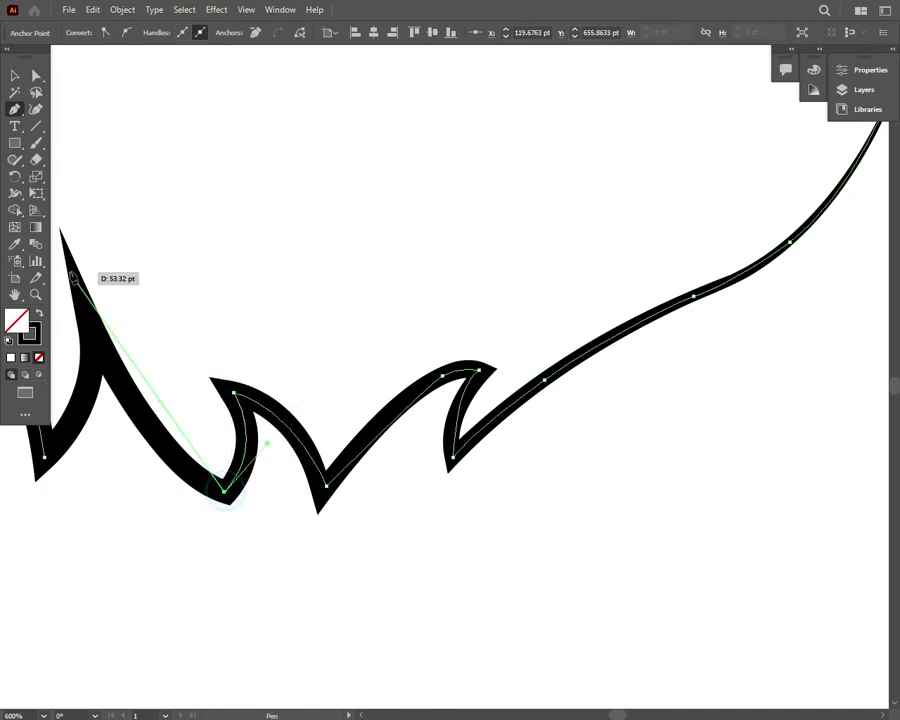
{"action": "left_click_drag", "start_coordinate": [91, 333], "coordinate": [74, 262]}
{"action": "mouse_move", "coordinate": [44, 457]}
{"action": "left_mouse_down"}
{"action": "mouse_move", "coordinate": [68, 443]}
{"action": "mouse_move", "coordinate": [50, 465]}
{"action": "left_mouse_up"}
{"action": "left_click", "coordinate": [44, 457]}
{"action": "left_click", "coordinate": [15, 75]}
{"action": "left_click", "coordinate": [458, 595]}
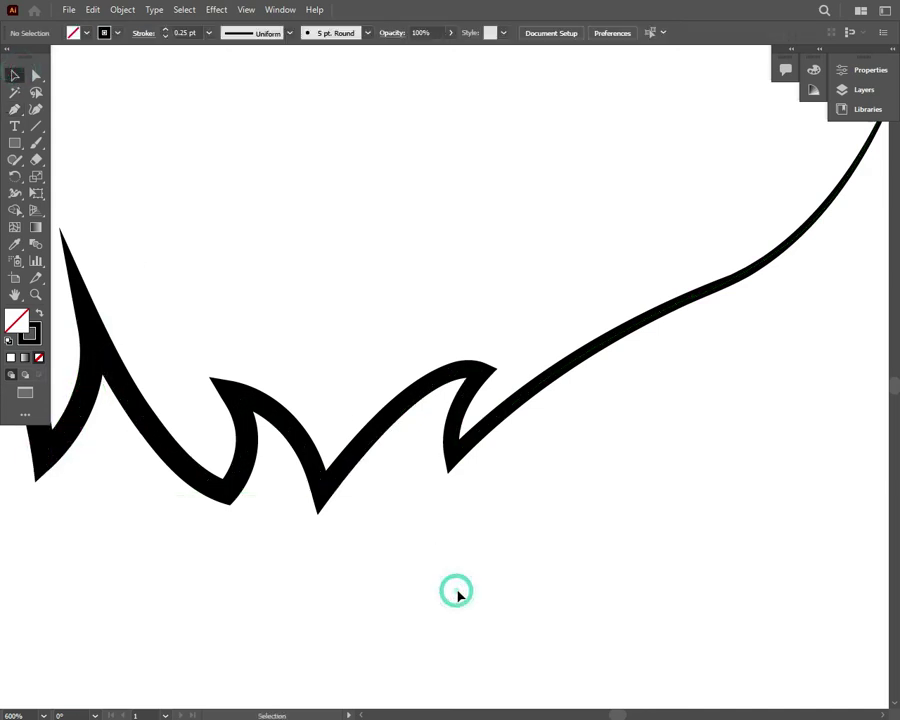
Fit the whole monkey drawing in view, zoom in slightly on the face, and switch to the Pen tool
{"action": "key", "text": "ctrl+1"}
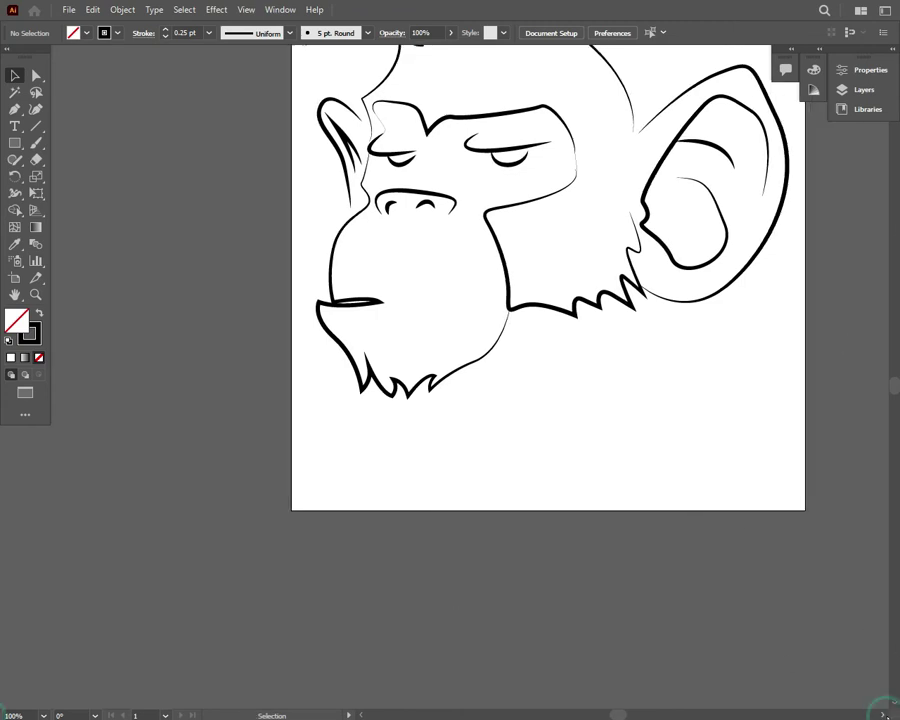
{"action": "scroll", "coordinate": [870, 715], "scroll_direction": "right", "scroll_amount": 3}
{"action": "scroll", "coordinate": [893, 380], "scroll_direction": "up", "scroll_amount": 5}
{"action": "scroll", "coordinate": [2, 388], "scroll_direction": "down", "scroll_amount": 2}
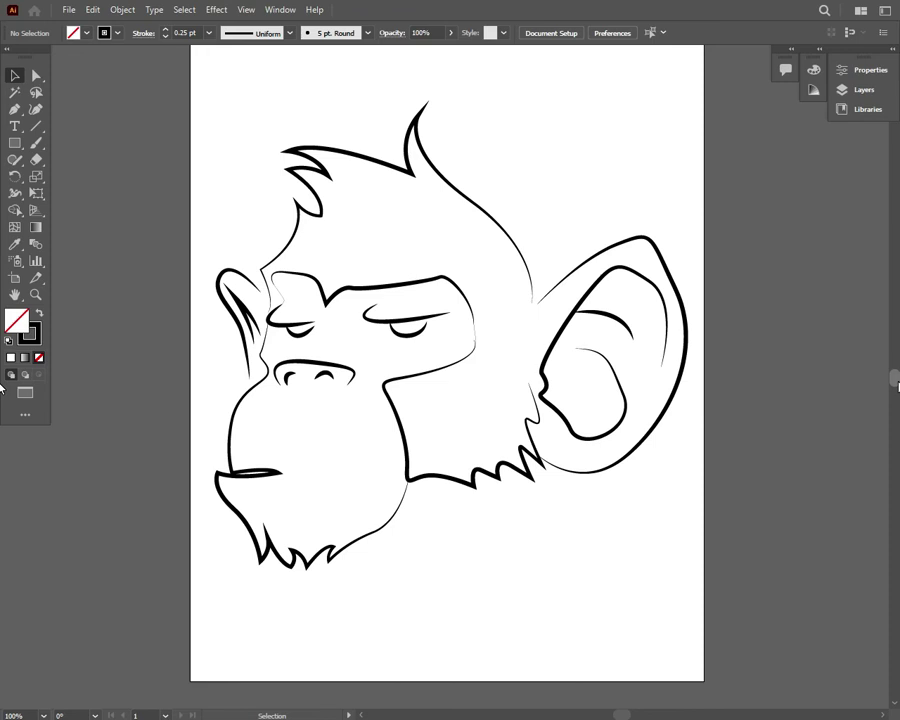
{"action": "key", "text": "ctrl+plus"}
{"action": "left_click", "coordinate": [12, 107]}
{"action": "scroll", "coordinate": [362, 710], "scroll_direction": "left", "scroll_amount": 3}
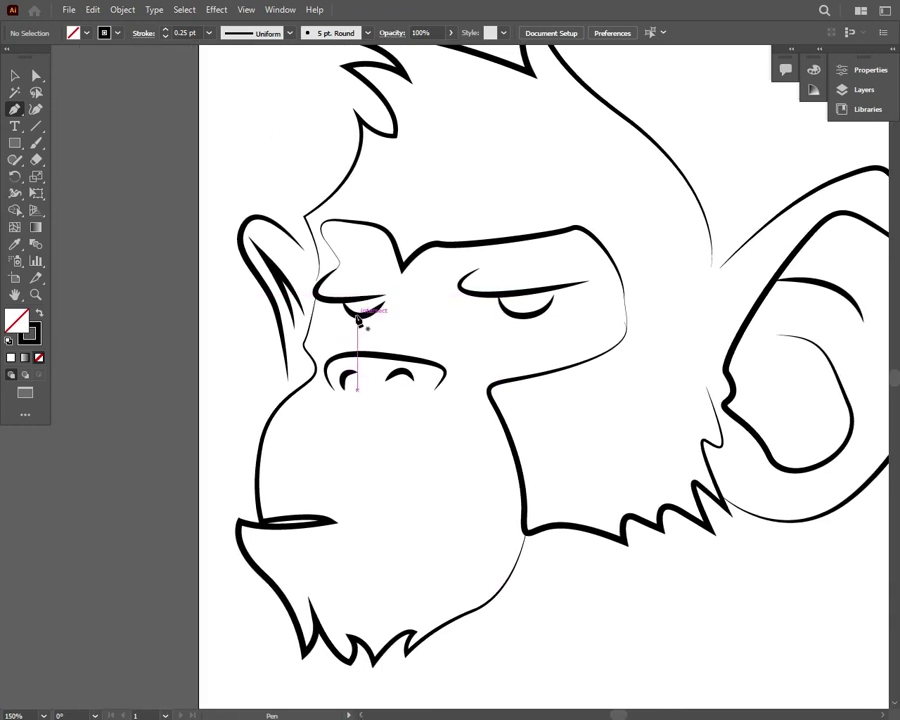
Trace the left lower-eyelid shape as a closed path
{"action": "key", "text": "ctrl+plus"}
{"action": "key", "text": "ctrl+plus"}
{"action": "key", "text": "ctrl+plus"}
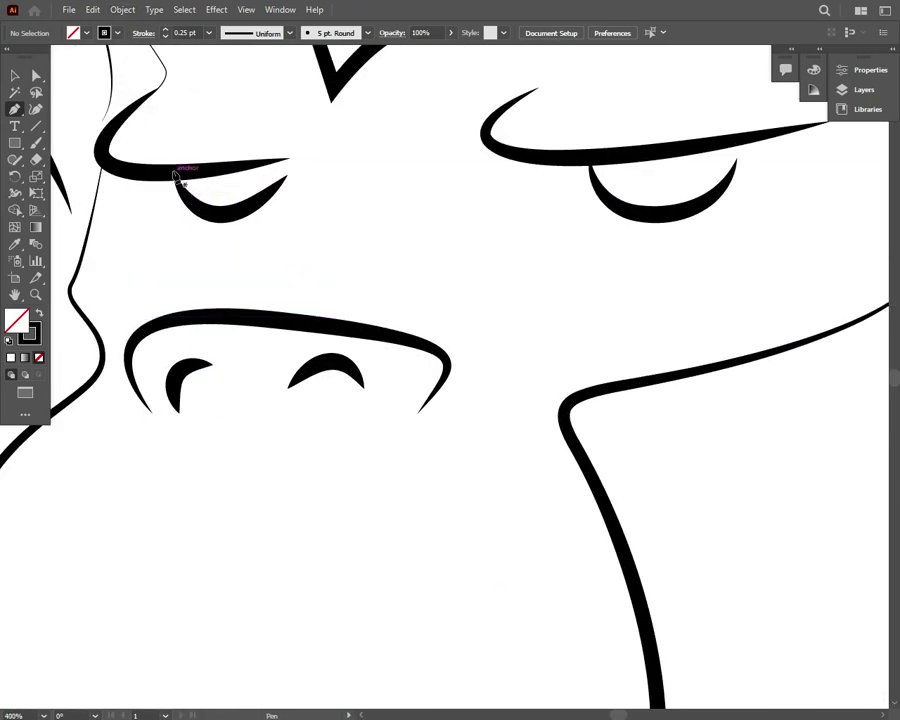
{"action": "left_click_drag", "start_coordinate": [173, 174], "coordinate": [205, 218]}
{"action": "left_click_drag", "start_coordinate": [289, 199], "coordinate": [292, 160]}
{"action": "left_click", "coordinate": [288, 157]}
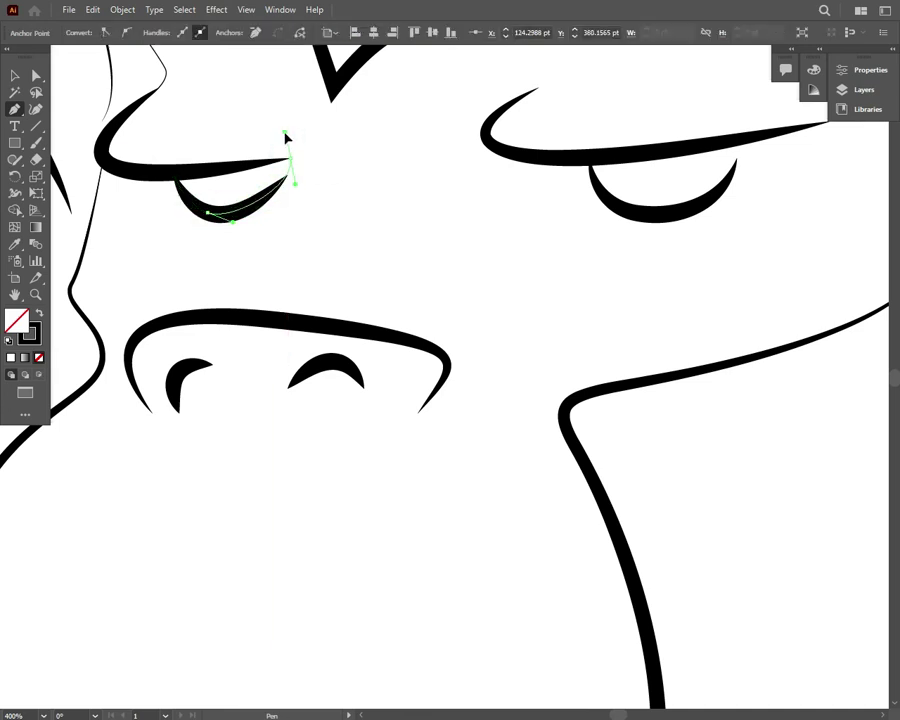
{"action": "left_click_drag", "start_coordinate": [174, 173], "coordinate": [200, 171]}
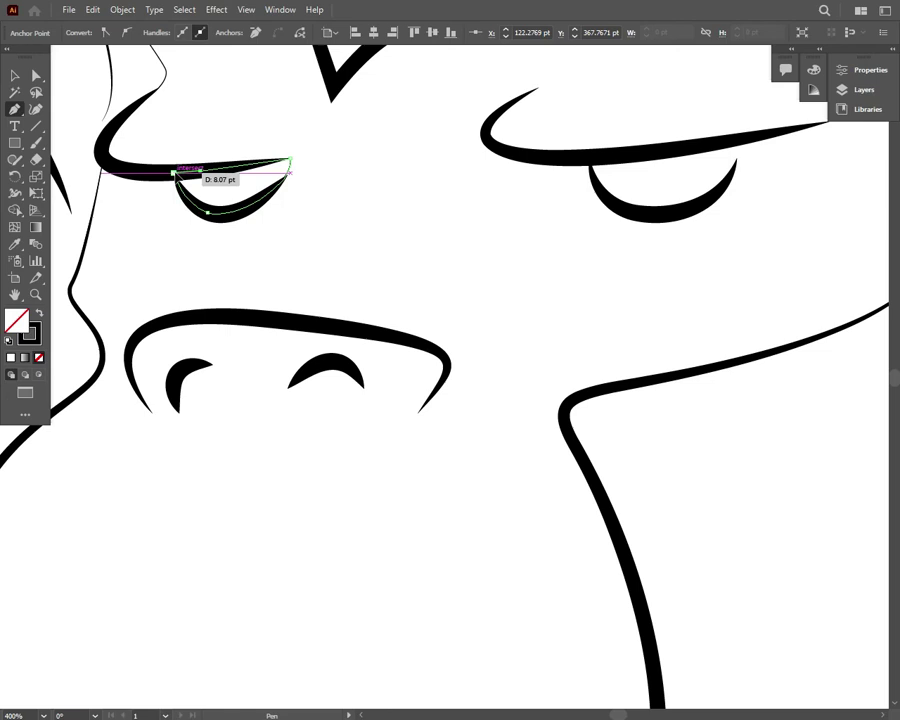
{"action": "left_click", "coordinate": [14, 75]}
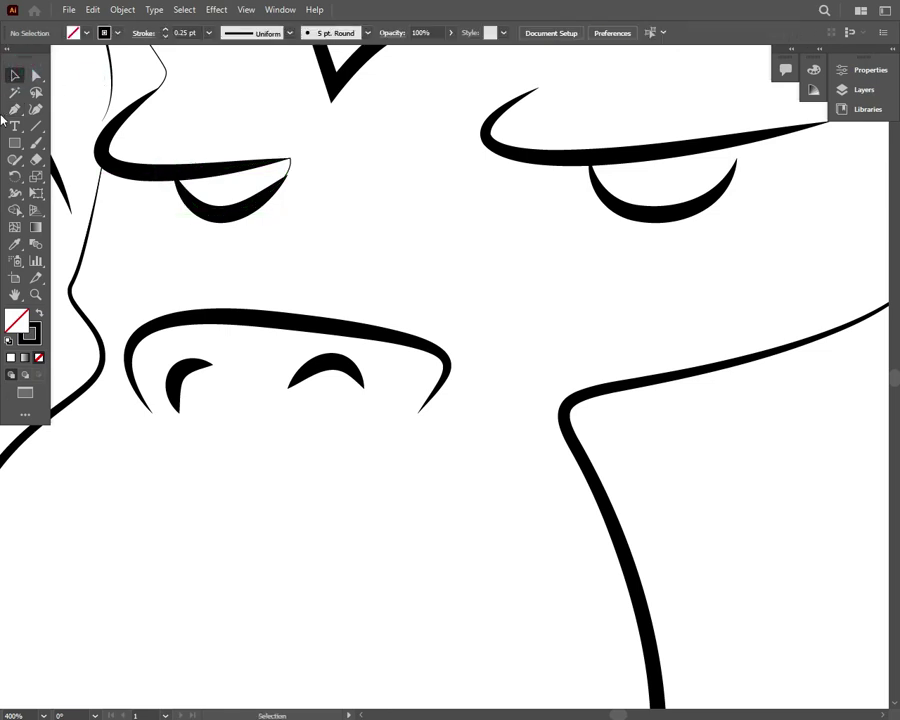
Trace the right lower-eyelid shape as a closed path
{"action": "left_click", "coordinate": [590, 157]}
{"action": "left_click_drag", "start_coordinate": [663, 213], "coordinate": [727, 208]}
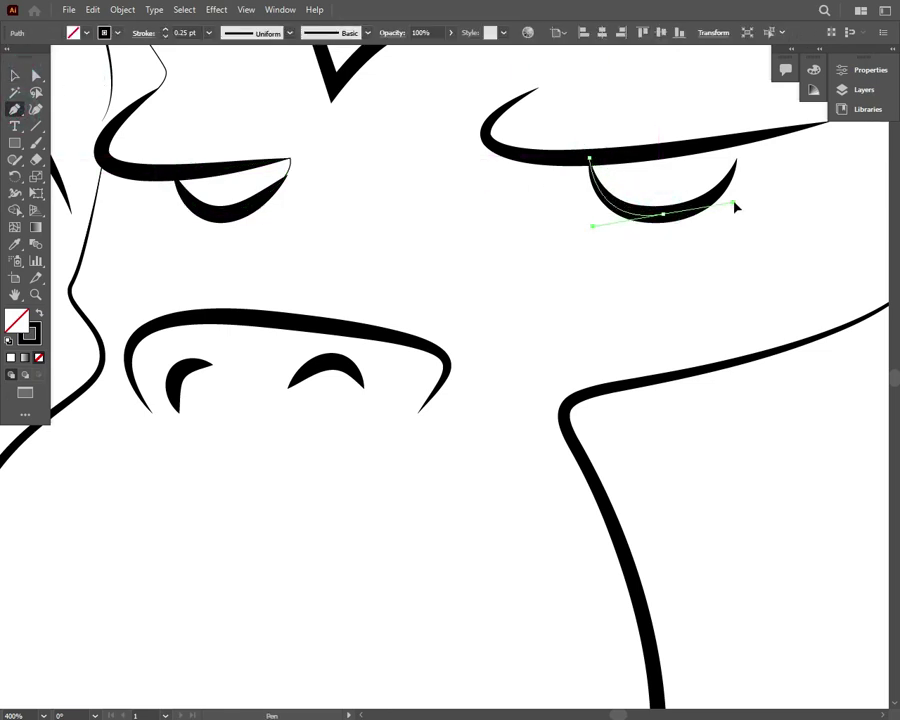
{"action": "left_click", "coordinate": [740, 138]}
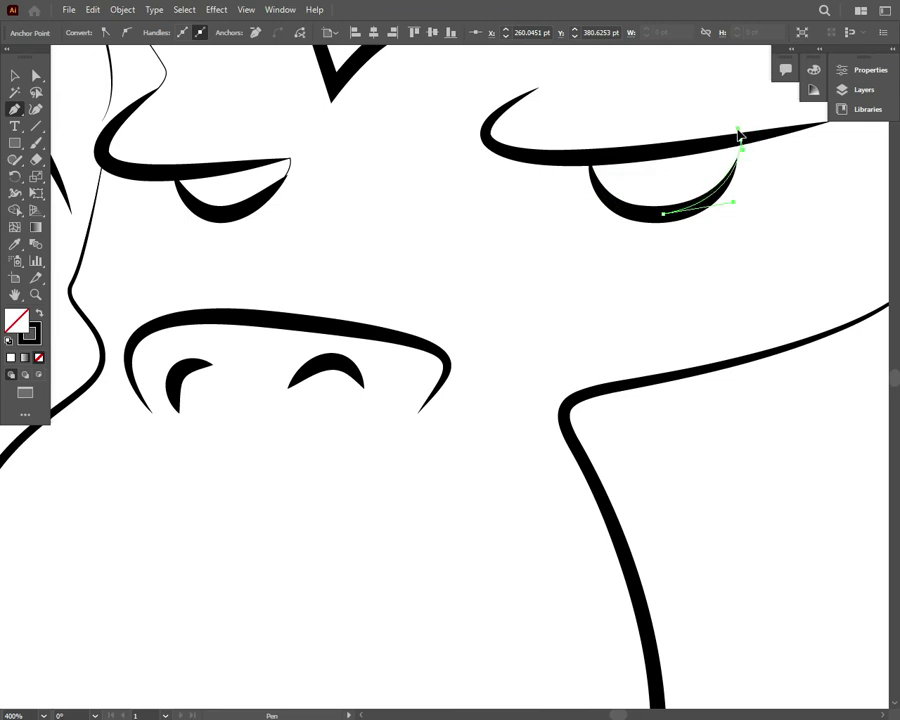
{"action": "left_click", "coordinate": [590, 157]}
{"action": "left_click", "coordinate": [14, 75]}
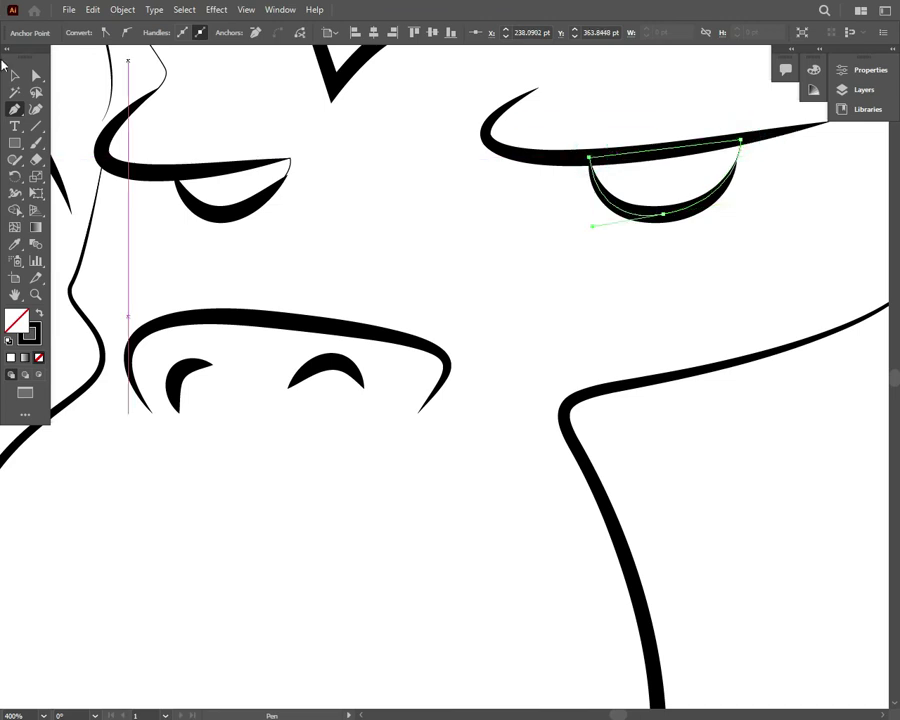
Fill both lower-eyelid shapes with pink (#E5416F) and deselect them
{"action": "left_click_drag", "start_coordinate": [683, 248], "coordinate": [229, 205]}
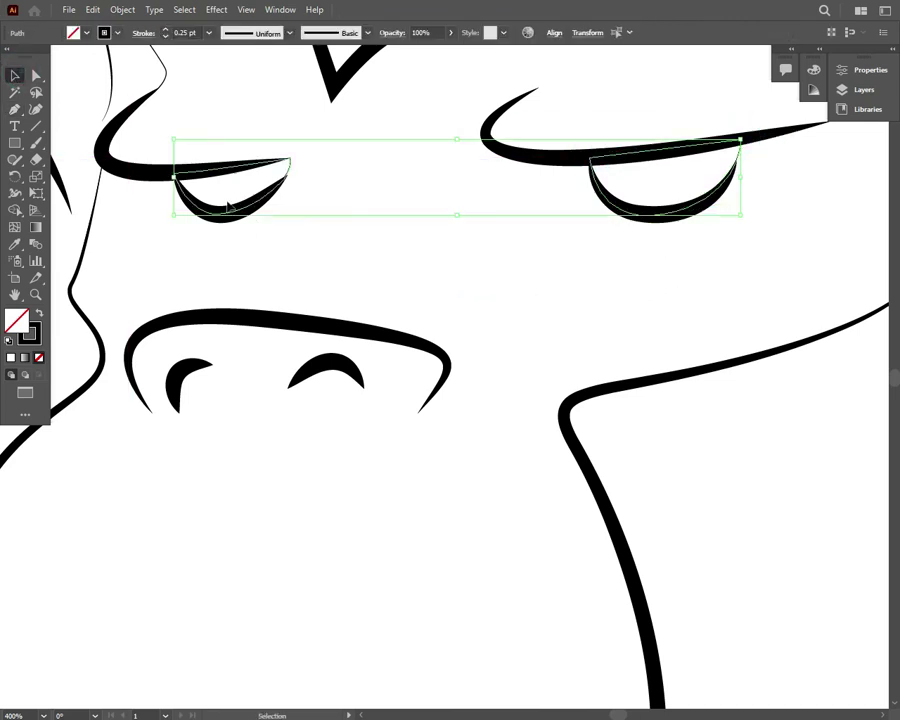
{"action": "double_click", "coordinate": [16, 320]}
{"action": "left_click", "coordinate": [681, 362]}
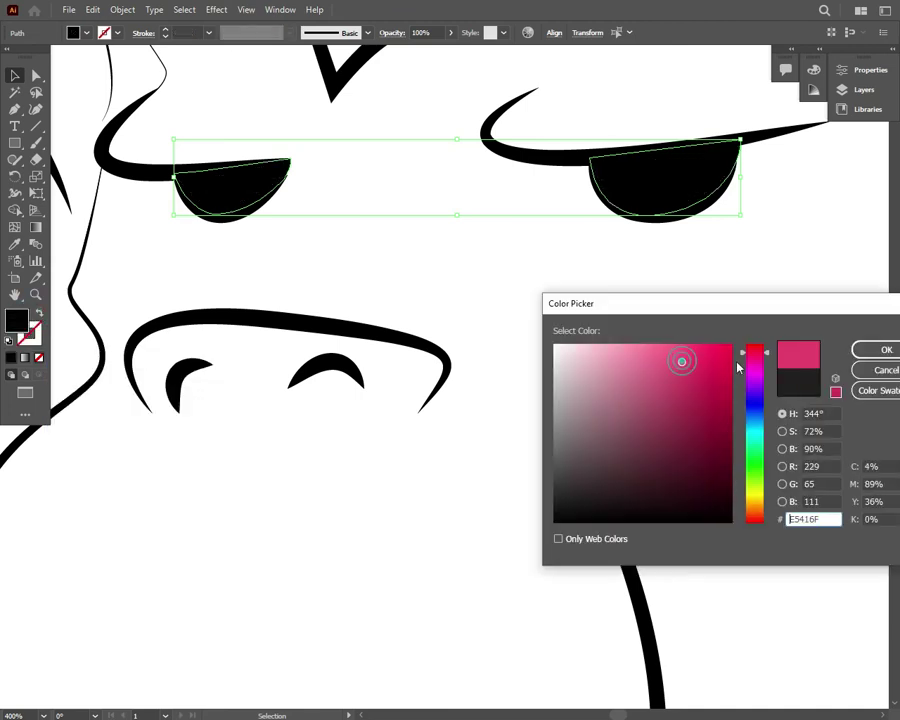
{"action": "left_click", "coordinate": [876, 344]}
{"action": "left_click", "coordinate": [371, 281]}
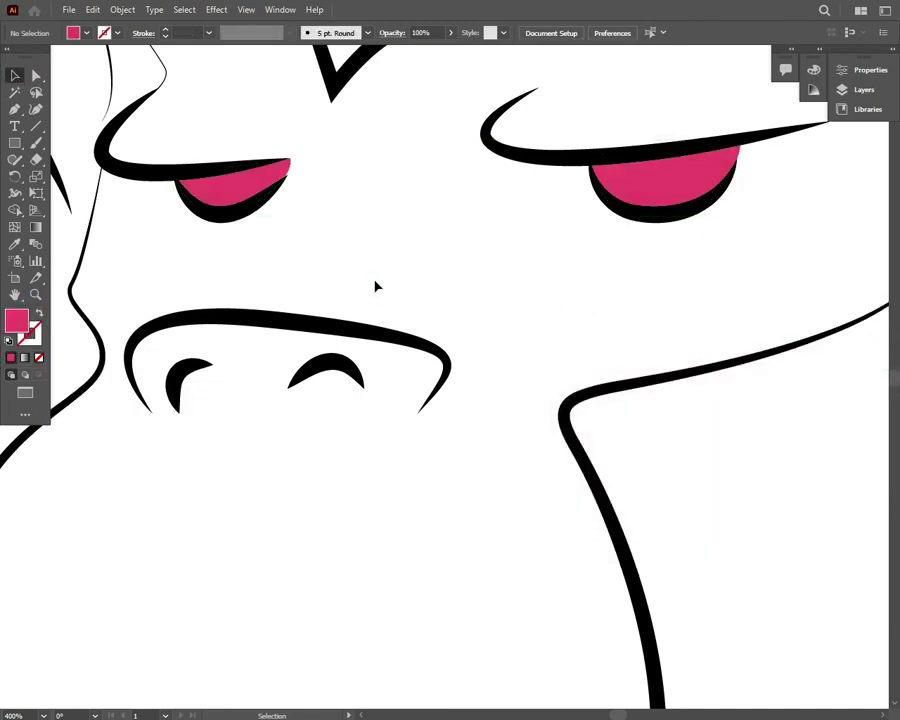
Start the ear fill shape at the left ear's base and trace up over its top
{"action": "scroll", "coordinate": [708, 362], "scroll_direction": "down", "scroll_amount": 1}
{"action": "scroll", "coordinate": [708, 362], "scroll_direction": "down", "scroll_amount": 1}
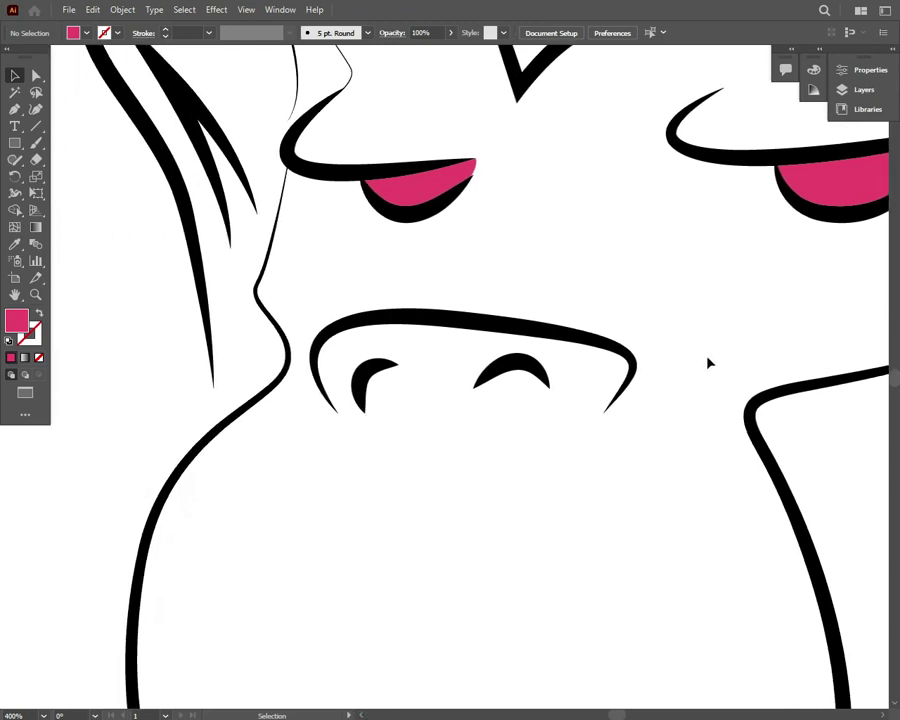
{"action": "scroll", "coordinate": [708, 362], "scroll_direction": "down", "scroll_amount": 1}
{"action": "scroll", "coordinate": [708, 362], "scroll_direction": "down", "scroll_amount": 1}
{"action": "scroll", "coordinate": [708, 362], "scroll_direction": "down", "scroll_amount": 1}
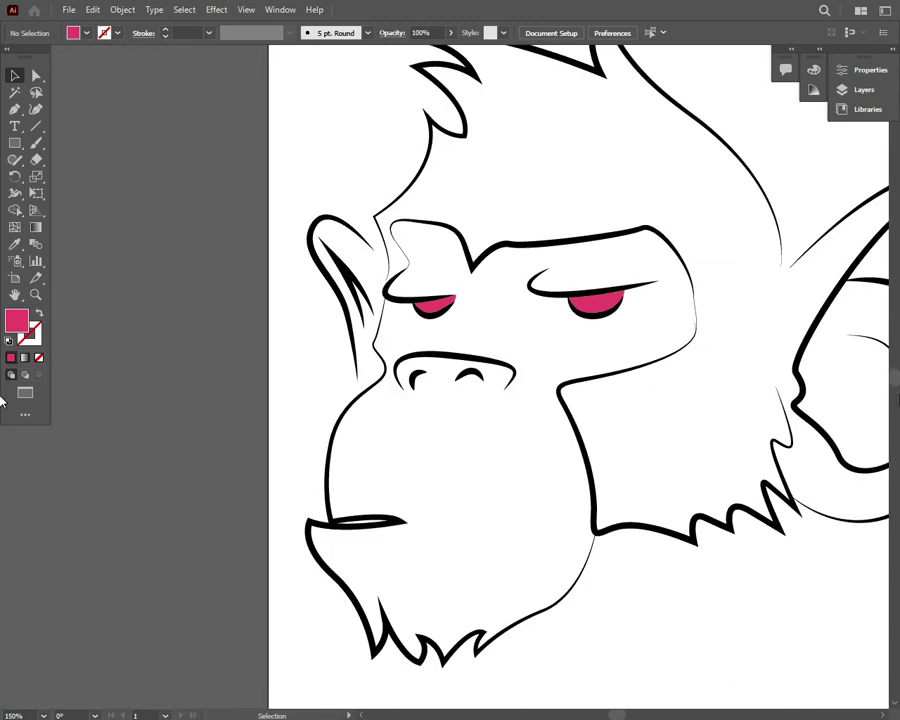
{"action": "scroll", "coordinate": [0, 399], "scroll_direction": "down", "scroll_amount": 3}
{"action": "scroll", "coordinate": [0, 389], "scroll_direction": "up", "scroll_amount": 6}
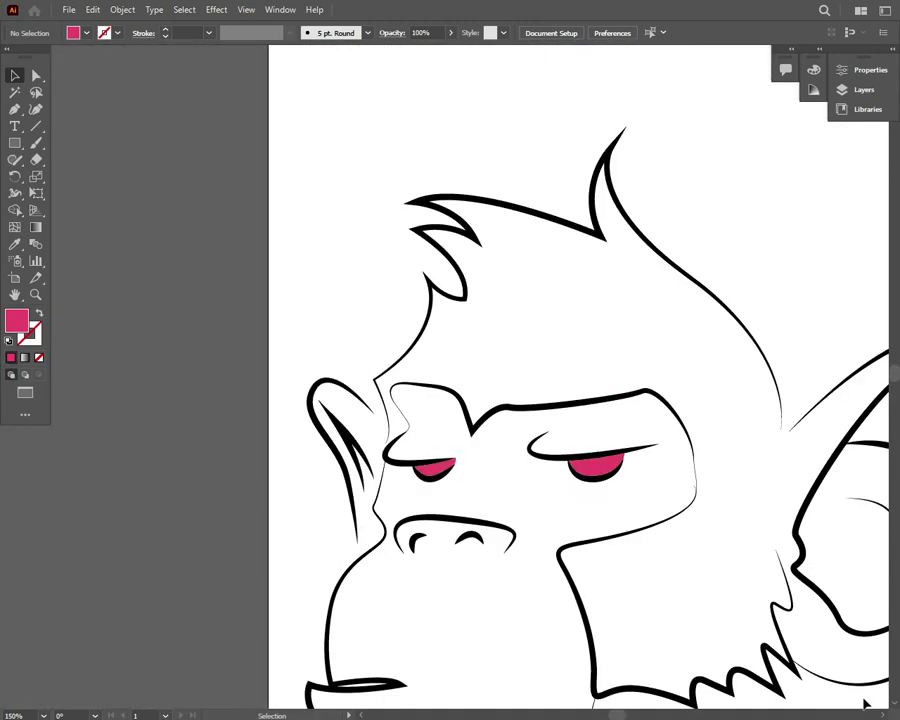
{"action": "scroll", "coordinate": [866, 704], "scroll_direction": "right", "scroll_amount": 1}
{"action": "scroll", "coordinate": [2, 708], "scroll_direction": "down", "scroll_amount": 3}
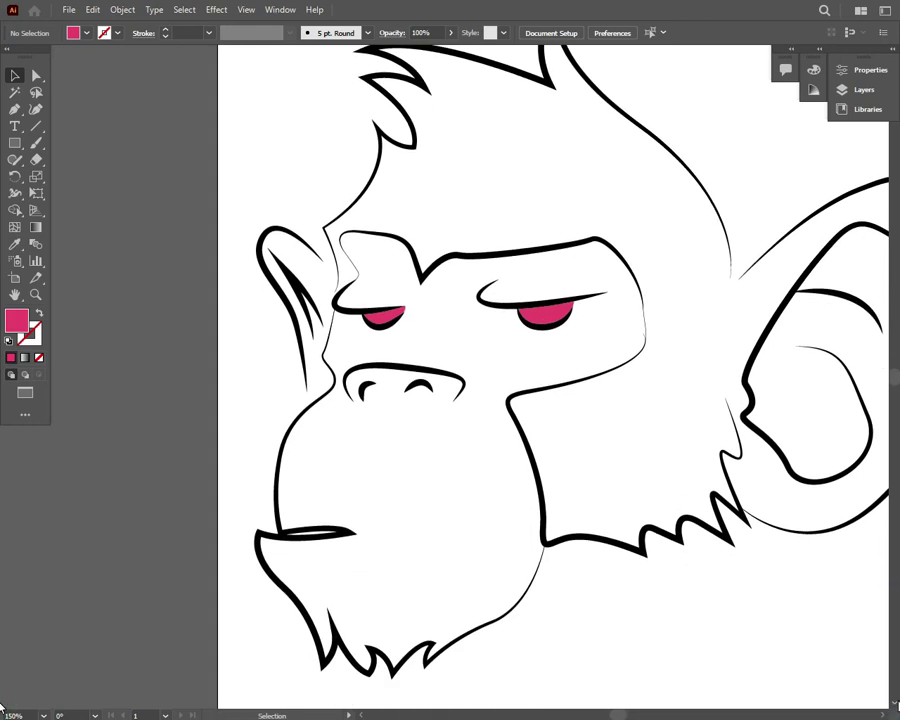
{"action": "key", "text": "ctrl+equal"}
{"action": "key", "text": "ctrl+equal"}
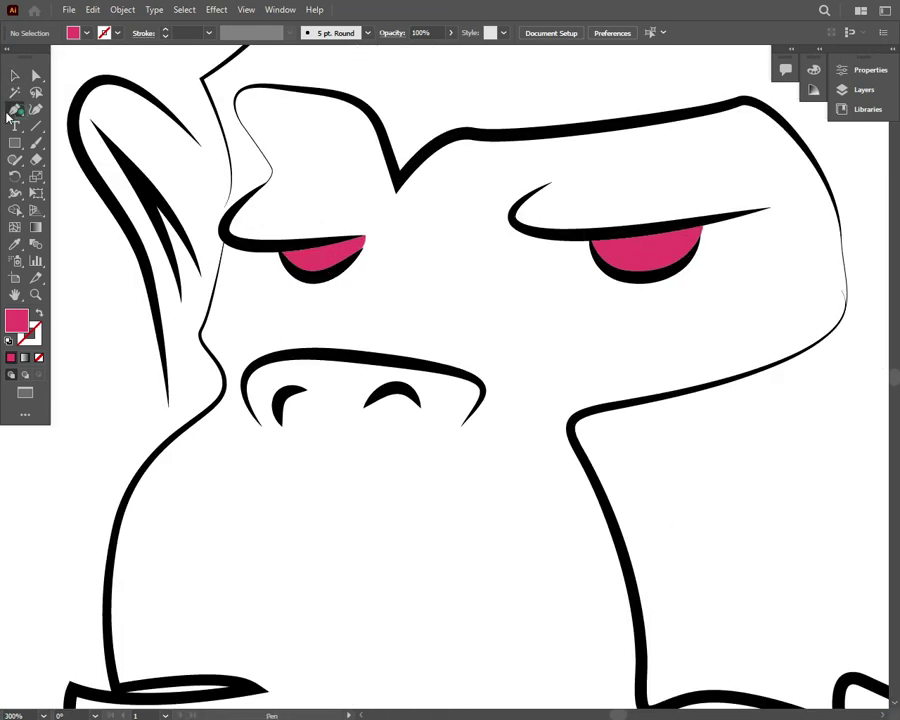
{"action": "left_click_drag", "start_coordinate": [172, 440], "coordinate": [162, 325]}
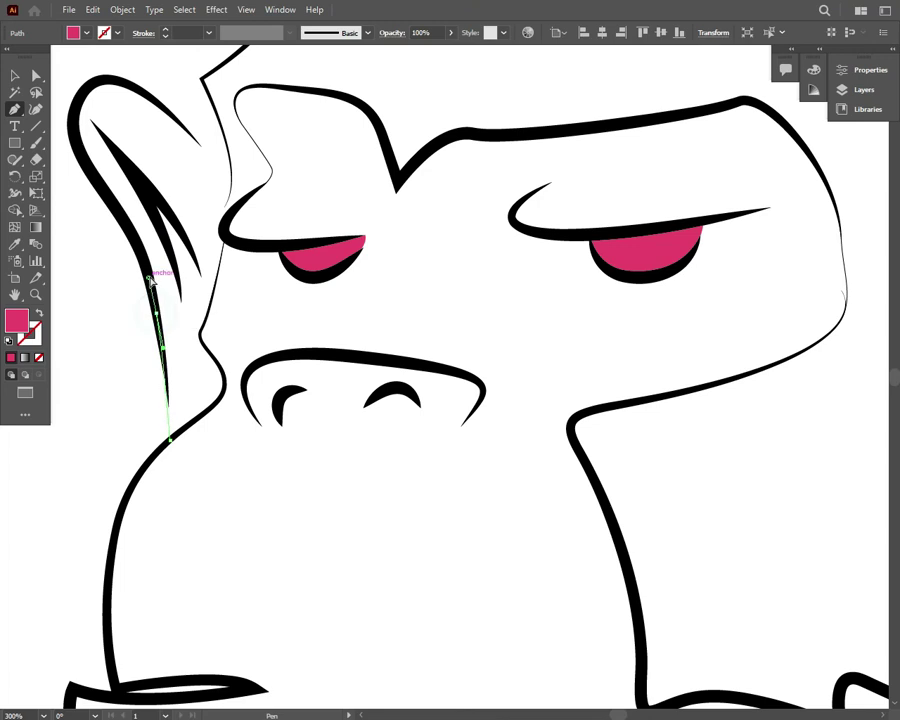
{"action": "left_click_drag", "start_coordinate": [101, 186], "coordinate": [125, 195]}
{"action": "left_click_drag", "start_coordinate": [73, 101], "coordinate": [205, 152]}
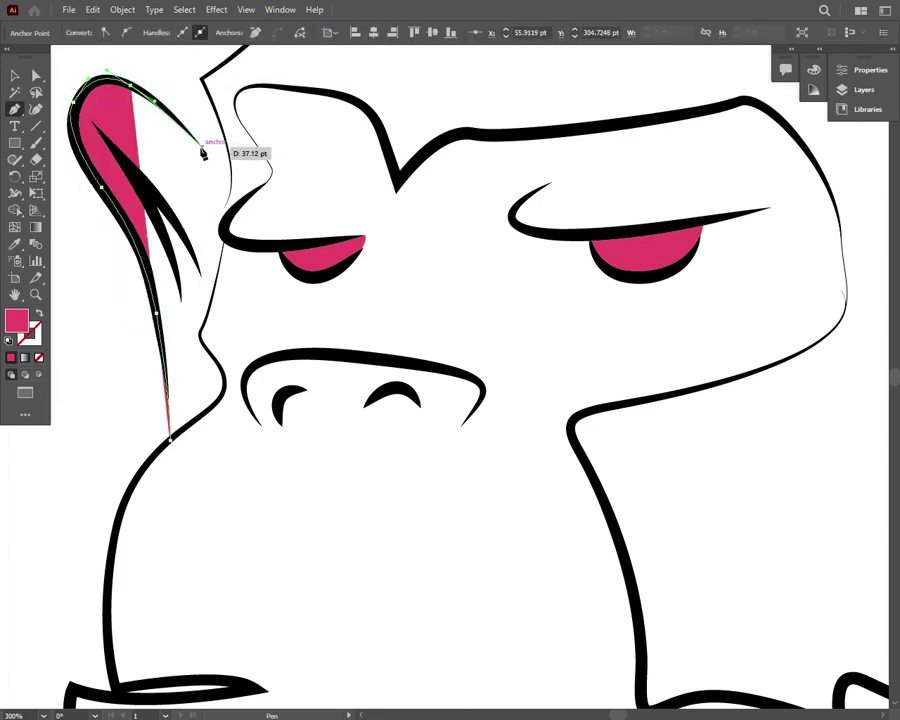
Add curved points down the ear's inner edge toward its lower end
{"action": "key", "text": "ctrl+plus"}
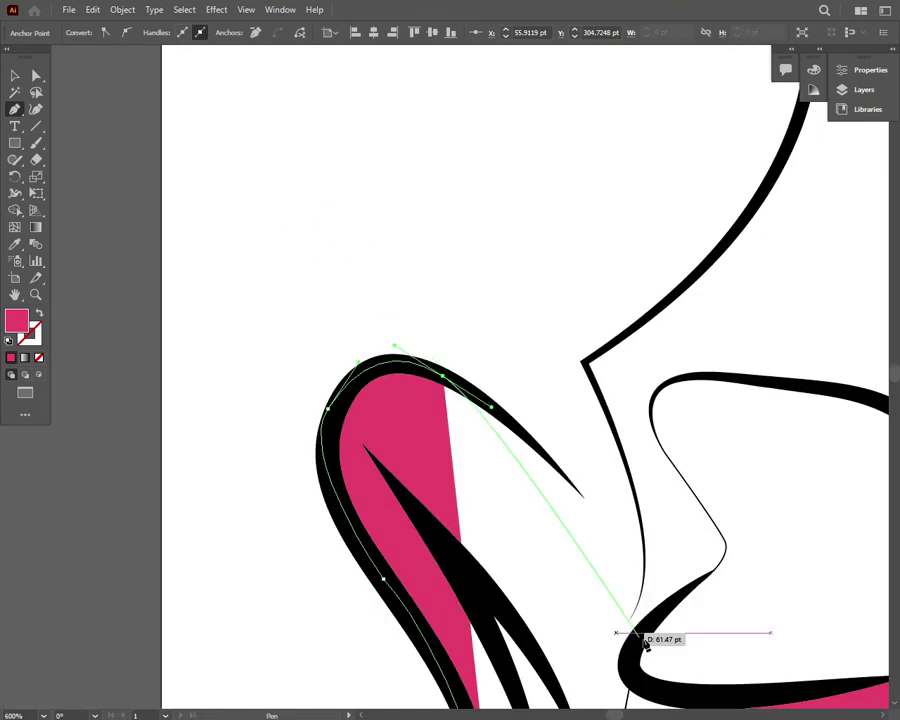
{"action": "left_click_drag", "start_coordinate": [563, 482], "coordinate": [591, 512]}
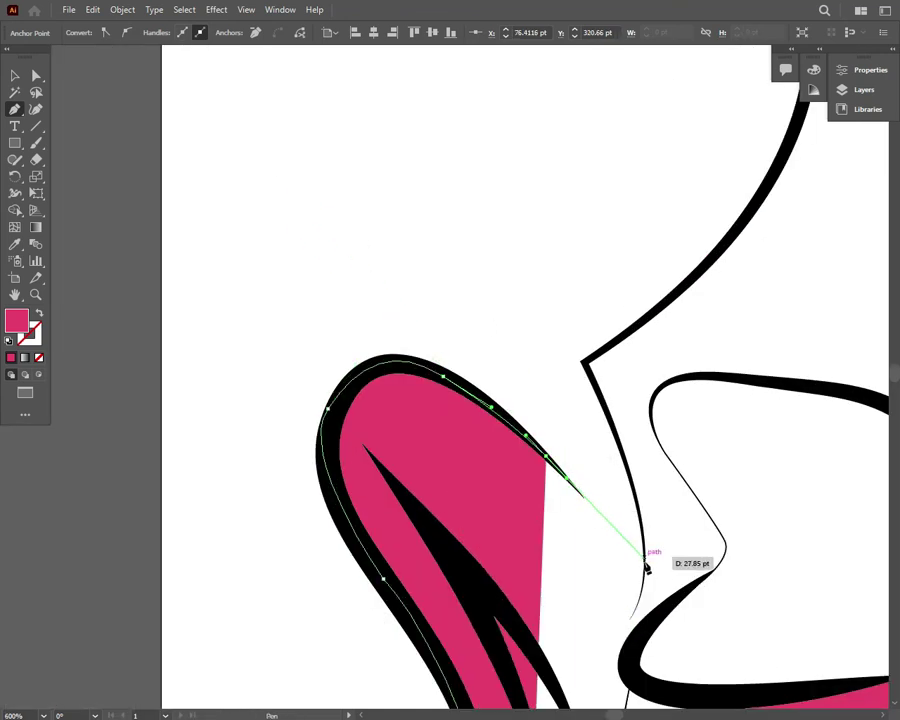
{"action": "left_click", "coordinate": [645, 568]}
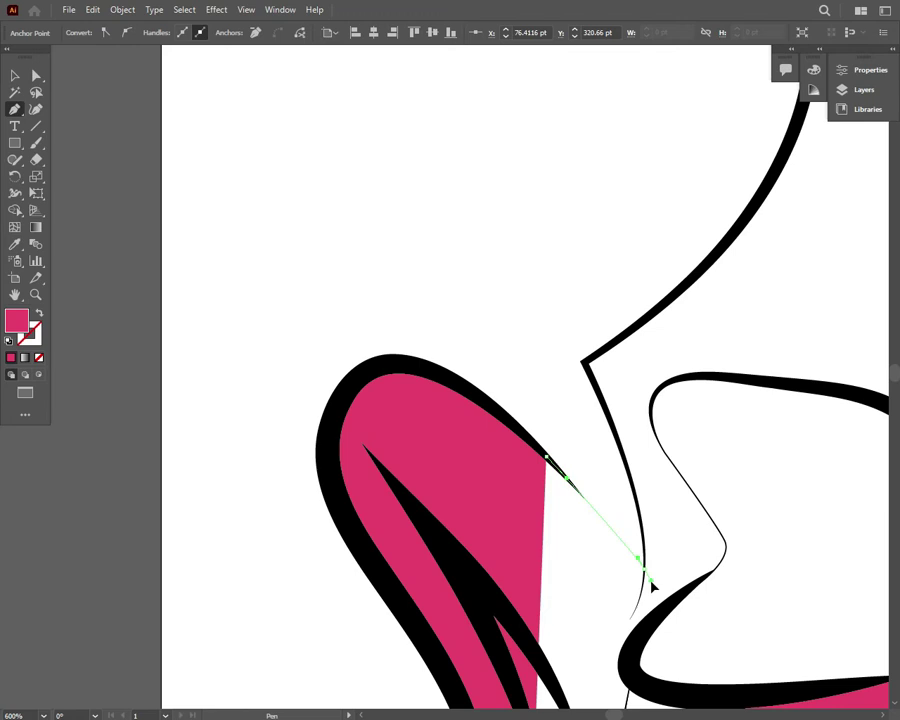
{"action": "left_click", "coordinate": [648, 578]}
{"action": "key", "text": "ctrl+plus"}
{"action": "key", "text": "ctrl+plus"}
{"action": "key", "text": "ctrl+plus"}
{"action": "left_click_drag", "start_coordinate": [442, 367], "coordinate": [385, 463]}
{"action": "left_click", "coordinate": [433, 488]}
{"action": "left_click", "coordinate": [421, 524]}
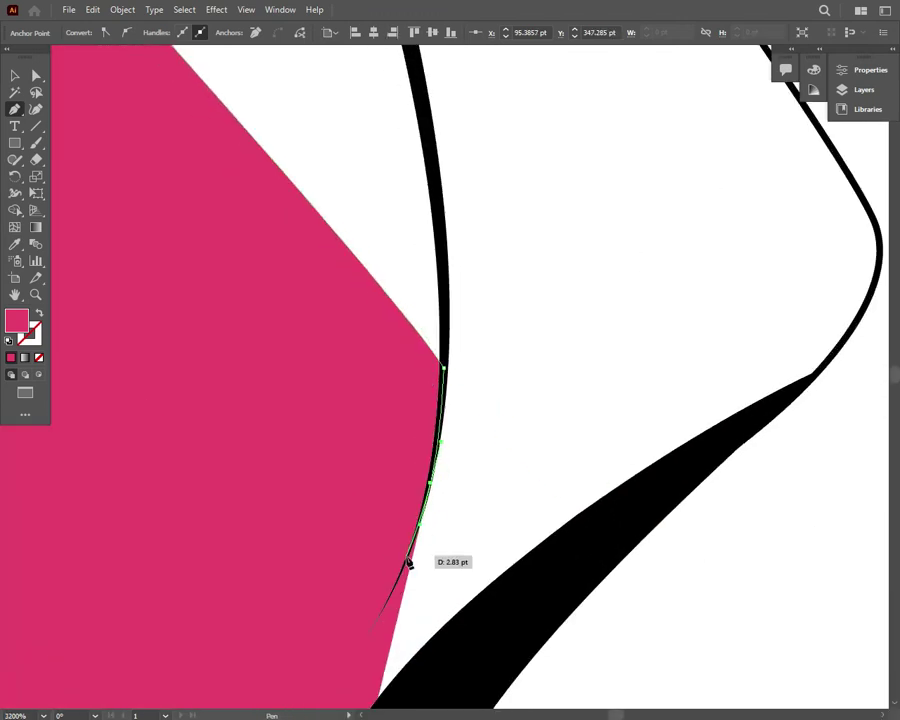
{"action": "left_click_drag", "start_coordinate": [405, 567], "coordinate": [356, 692]}
Zoom out to show the ear with the face, then finish and deselect the ear shape
{"action": "key", "text": "ctrl+minus"}
{"action": "key", "text": "ctrl+minus"}
{"action": "key", "text": "ctrl+minus"}
{"action": "key", "text": "ctrl+minus"}
{"action": "key", "text": "ctrl+minus"}
{"action": "key", "text": "ctrl+minus"}
{"action": "key", "text": "ctrl+minus"}
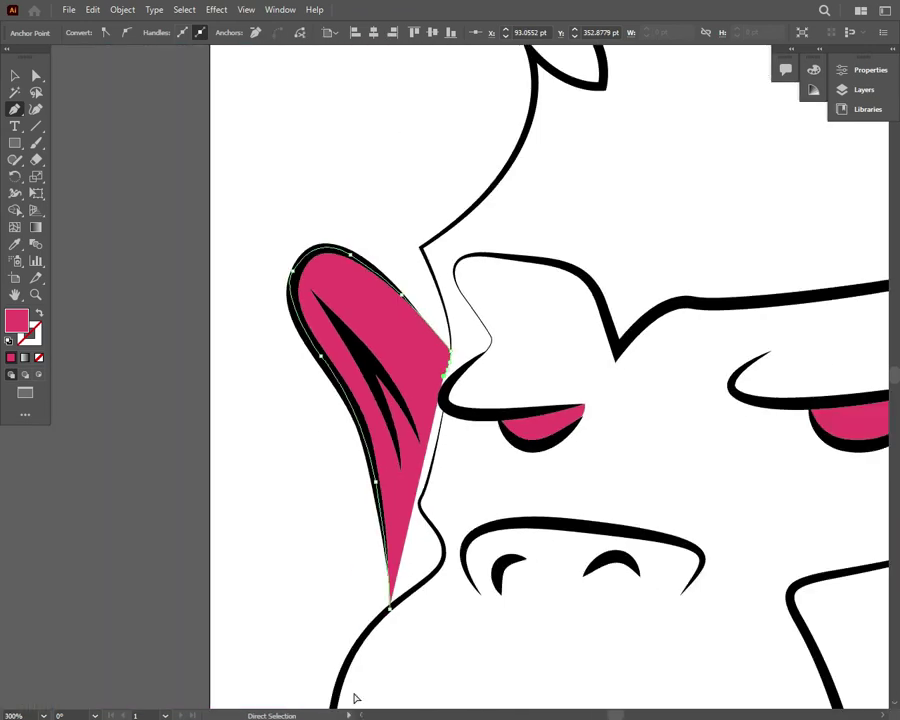
{"action": "key", "text": "ctrl+plus"}
{"action": "key", "text": "ctrl+plus"}
{"action": "key", "text": "ctrl+minus"}
{"action": "key", "text": "ctrl+minus"}
{"action": "key", "text": "ctrl+plus"}
{"action": "key", "text": "ctrl+plus"}
{"action": "key", "text": "ctrl+minus"}
{"action": "key", "text": "ctrl+minus"}
{"action": "key", "text": "ctrl+minus"}
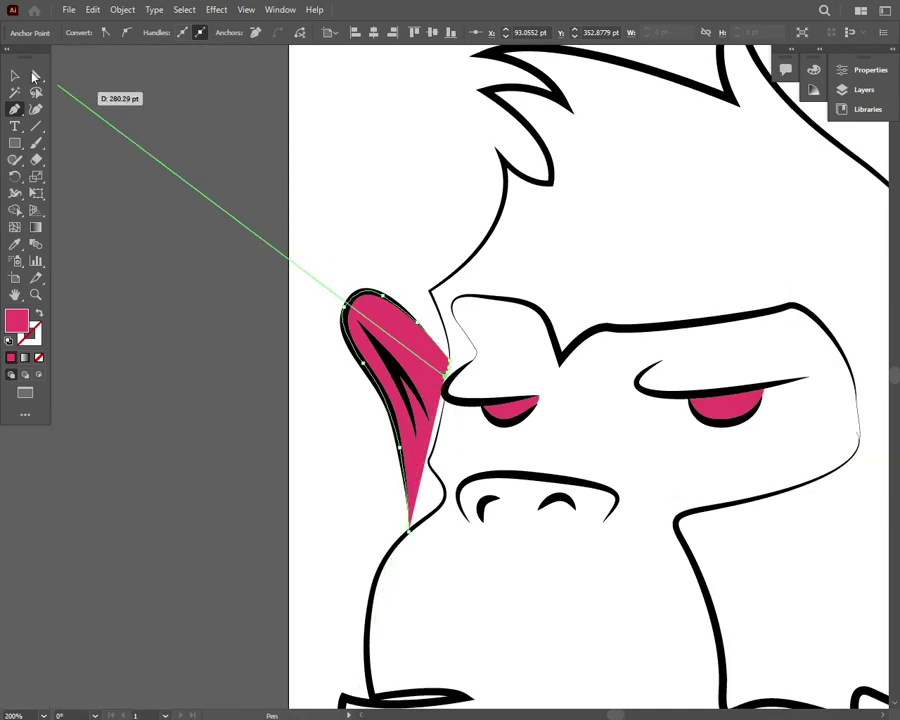
{"action": "left_click", "coordinate": [15, 75]}
{"action": "left_click", "coordinate": [114, 124]}
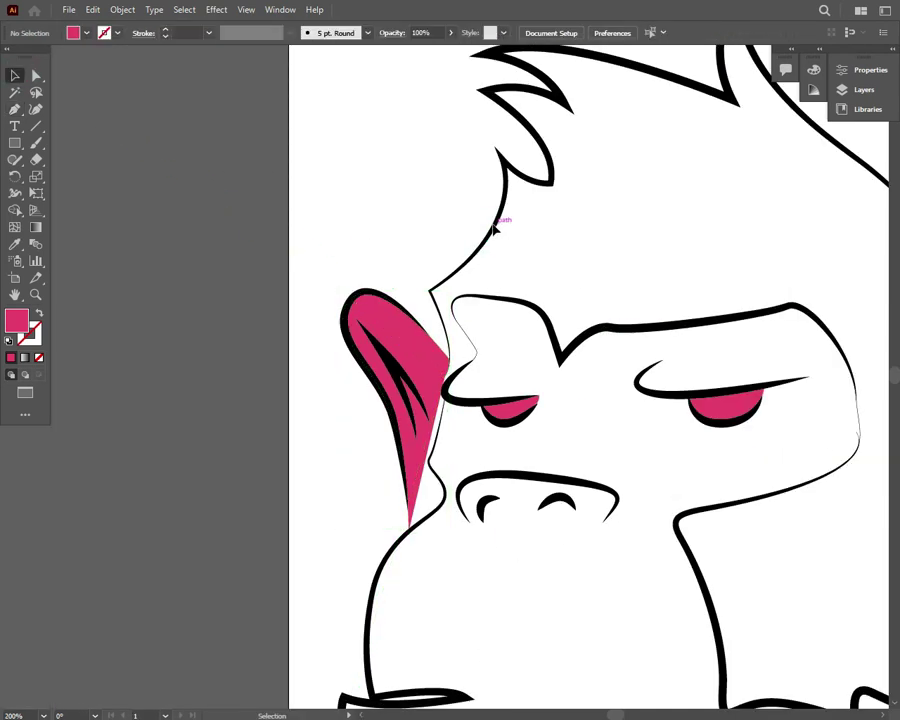
Swap the face outline path's fill and stroke colours
{"action": "left_click", "coordinate": [385, 598]}
{"action": "left_click", "coordinate": [40, 315]}
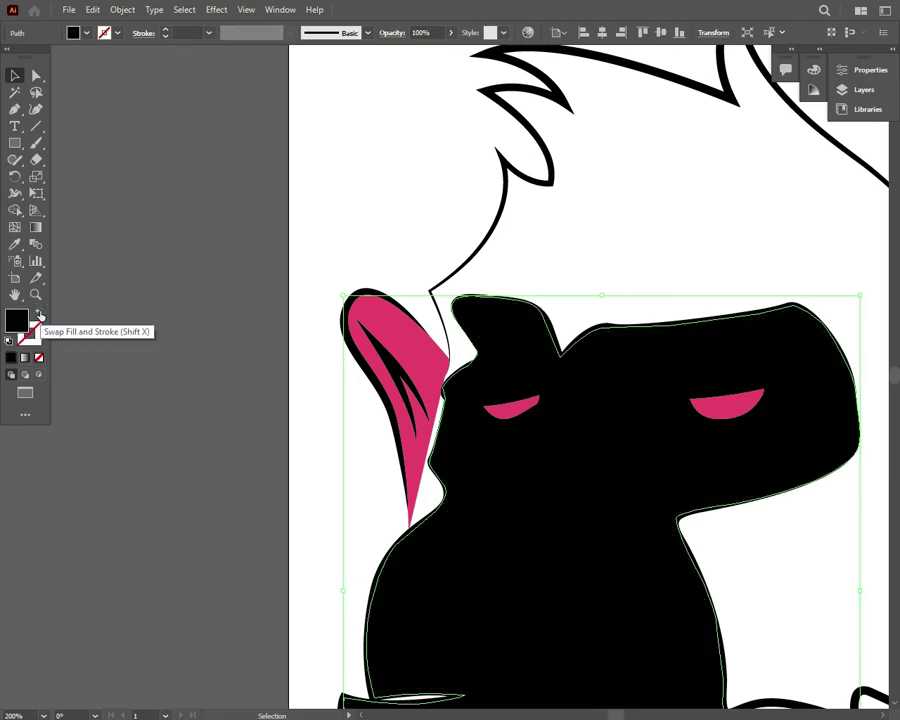
{"action": "left_click", "coordinate": [40, 315]}
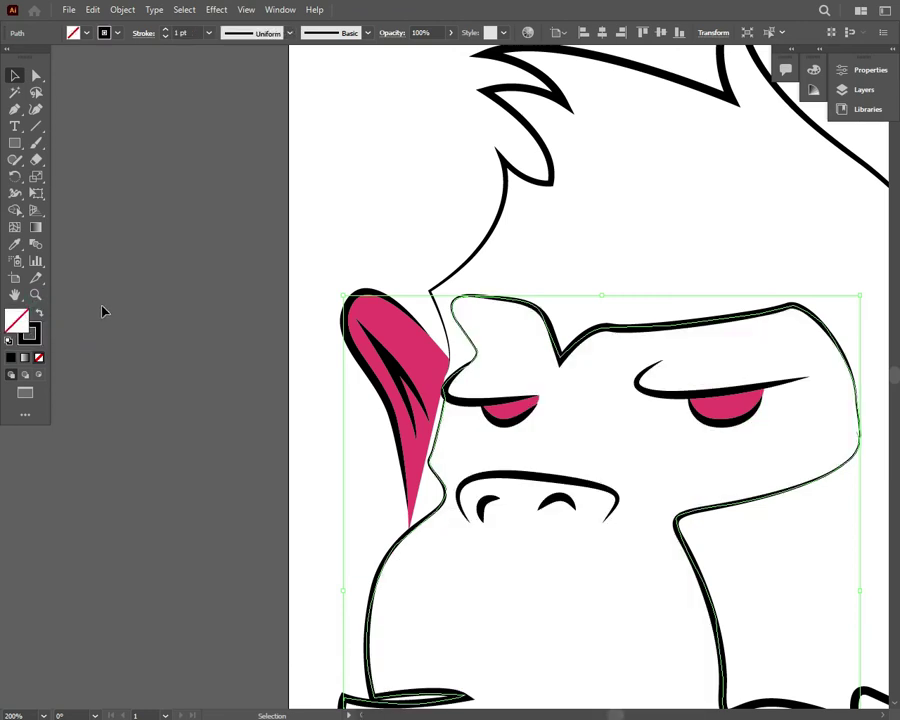
{"action": "left_click", "coordinate": [456, 380]}
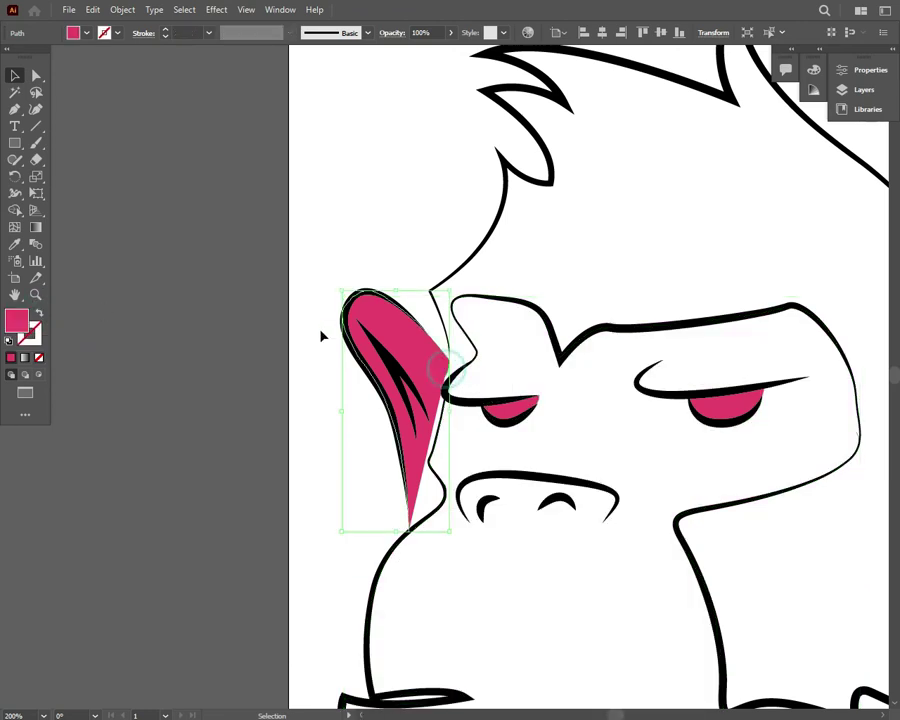
{"action": "left_click", "coordinate": [436, 523]}
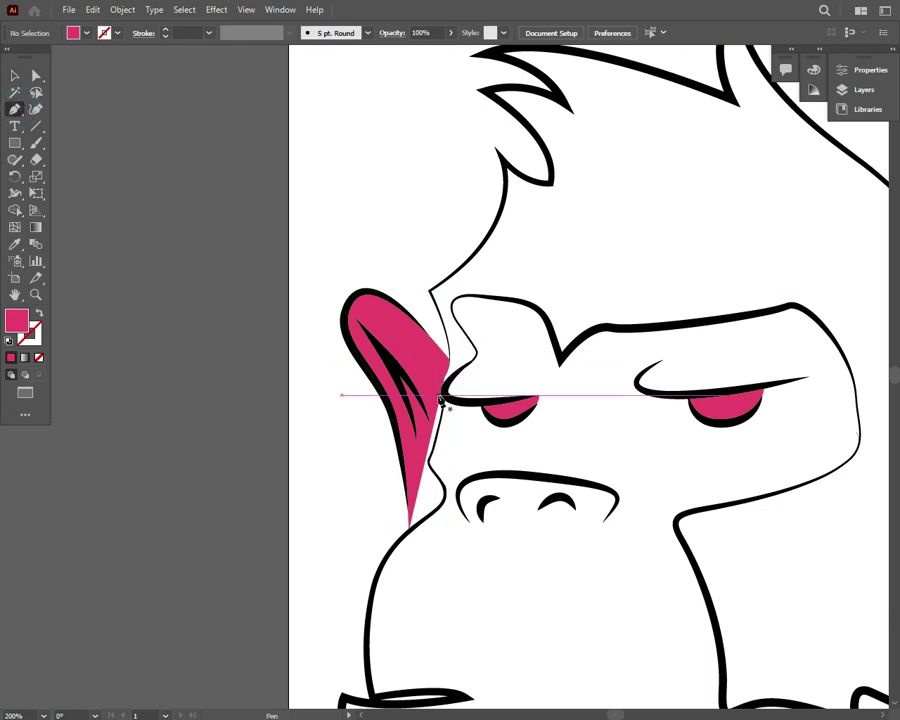
Resume the pink ear shape and extend it down the nose outline toward the jaw
{"action": "mouse_move", "coordinate": [444, 388]}
{"action": "left_mouse_down"}
{"action": "mouse_move", "coordinate": [475, 388]}
{"action": "mouse_move", "coordinate": [427, 422]}
{"action": "mouse_move", "coordinate": [446, 510]}
{"action": "mouse_move", "coordinate": [418, 632]}
{"action": "mouse_move", "coordinate": [443, 430]}
{"action": "mouse_move", "coordinate": [411, 498]}
{"action": "mouse_move", "coordinate": [418, 536]}
{"action": "left_mouse_up"}
{"action": "scroll", "coordinate": [477, 388], "scroll_direction": "up", "scroll_amount": 10}
{"action": "key", "text": "ctrl+minus"}
{"action": "key", "text": "ctrl+minus"}
{"action": "mouse_move", "coordinate": [455, 594]}
{"action": "left_mouse_down"}
{"action": "mouse_move", "coordinate": [437, 656]}
{"action": "mouse_move", "coordinate": [378, 700]}
{"action": "left_mouse_up"}
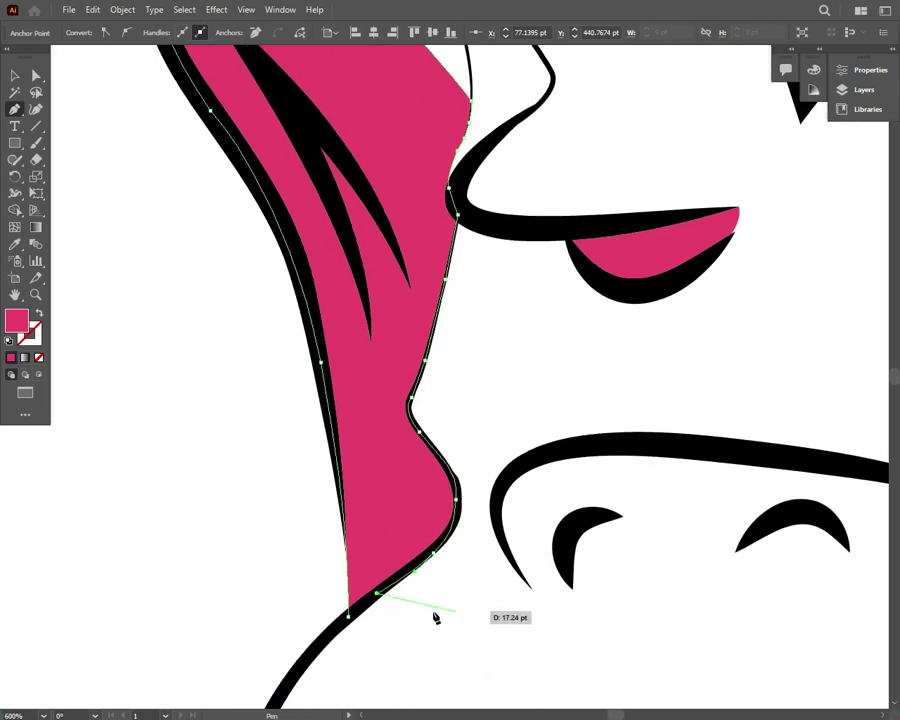
{"action": "left_click_drag", "start_coordinate": [540, 703], "coordinate": [352, 620]}
{"action": "key", "text": "v"}
{"action": "left_click", "coordinate": [80, 173]}
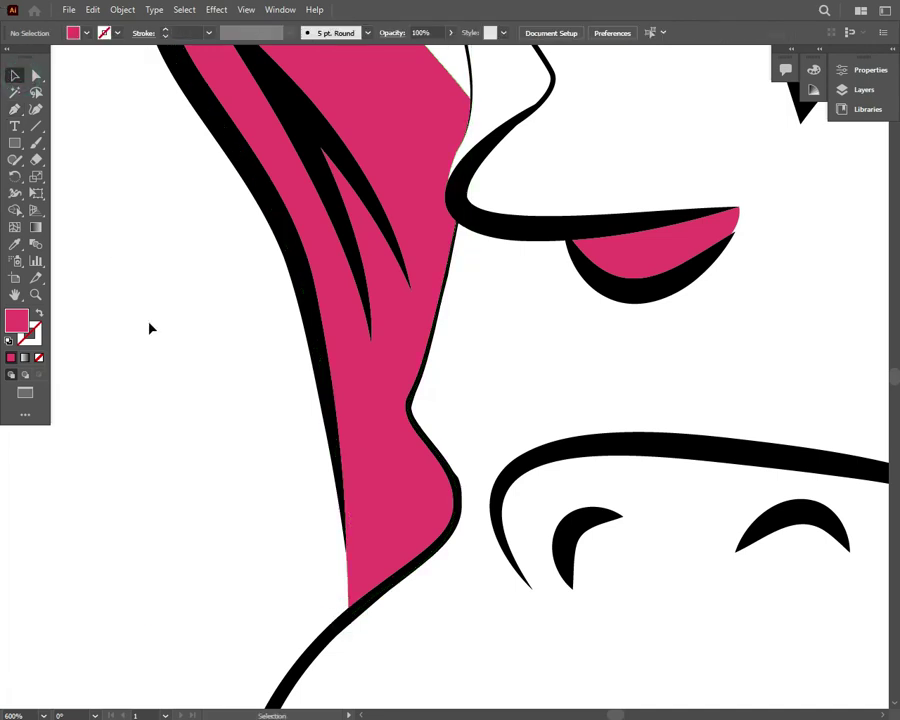
{"action": "key", "text": "ctrl+1"}
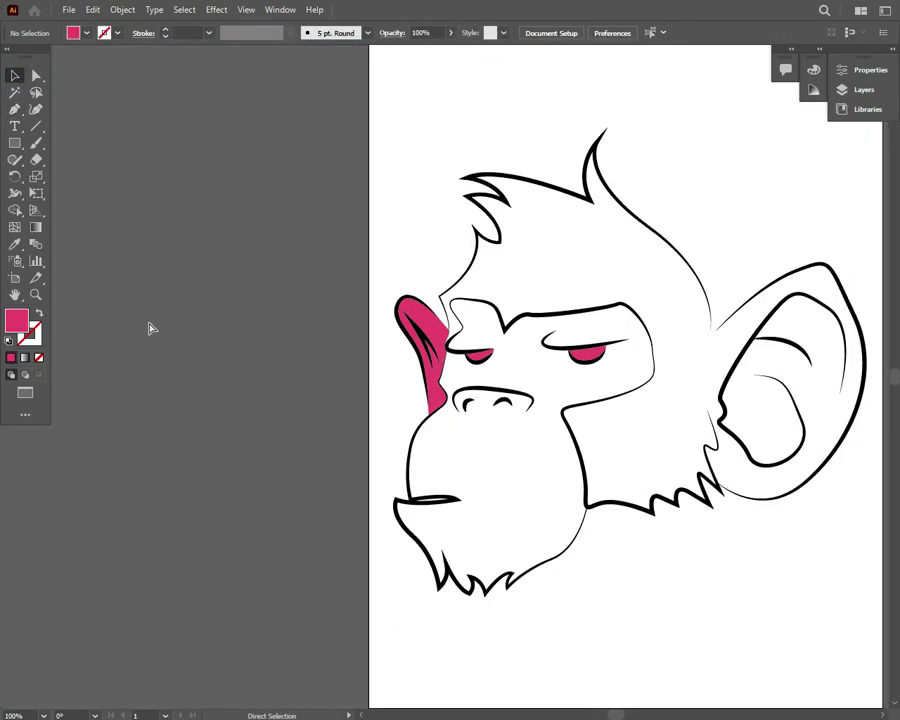
{"action": "key", "text": "ctrl+plus"}
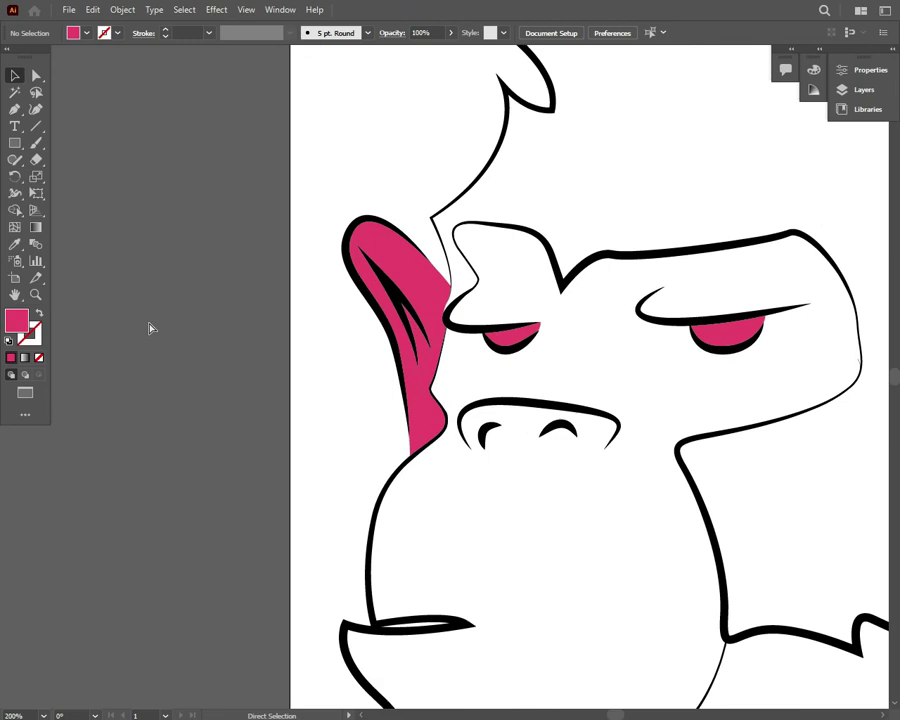
{"action": "scroll", "coordinate": [612, 492], "scroll_direction": "right", "scroll_amount": 4}
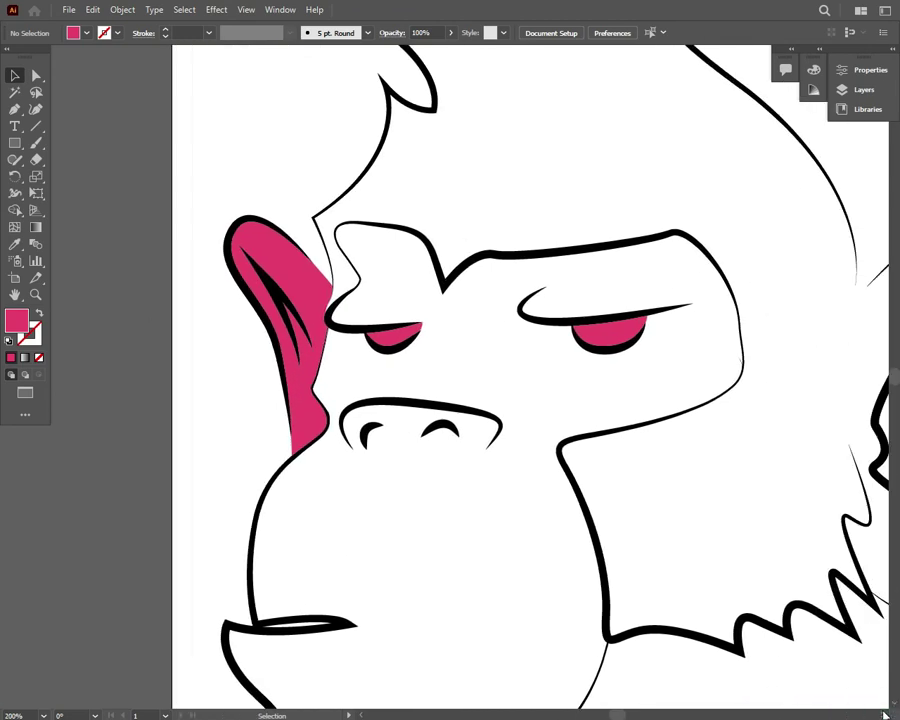
{"action": "scroll", "coordinate": [500, 495], "scroll_direction": "right", "scroll_amount": 1}
{"action": "scroll", "coordinate": [893, 703], "scroll_direction": "right", "scroll_amount": 3}
{"action": "scroll", "coordinate": [890, 375], "scroll_direction": "right", "scroll_amount": 1}
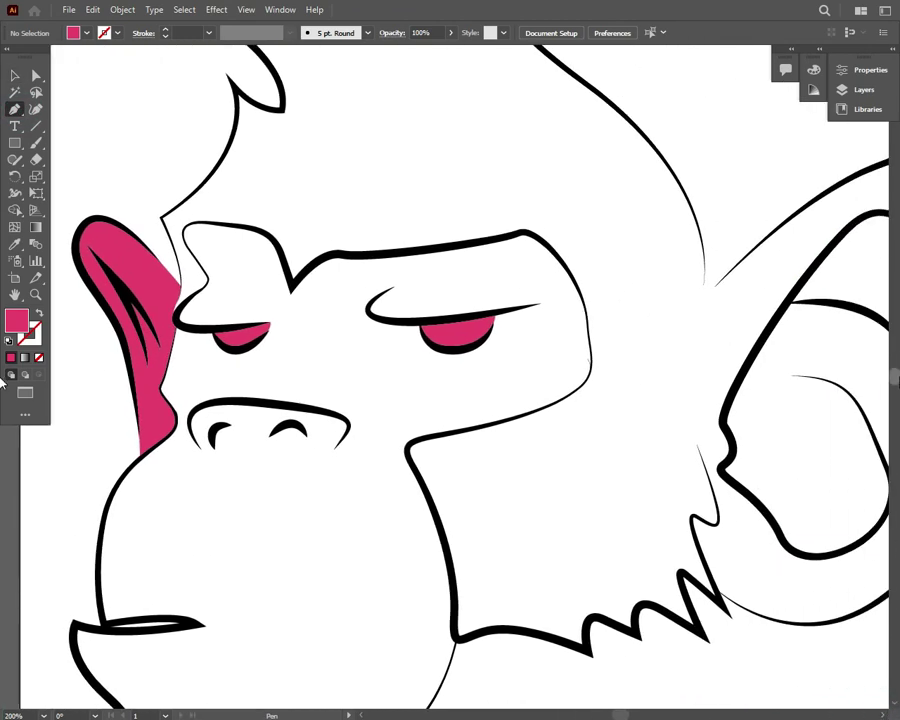
{"action": "scroll", "coordinate": [3, 378], "scroll_direction": "up", "scroll_amount": 5}
{"action": "key", "text": "ctrl+plus"}
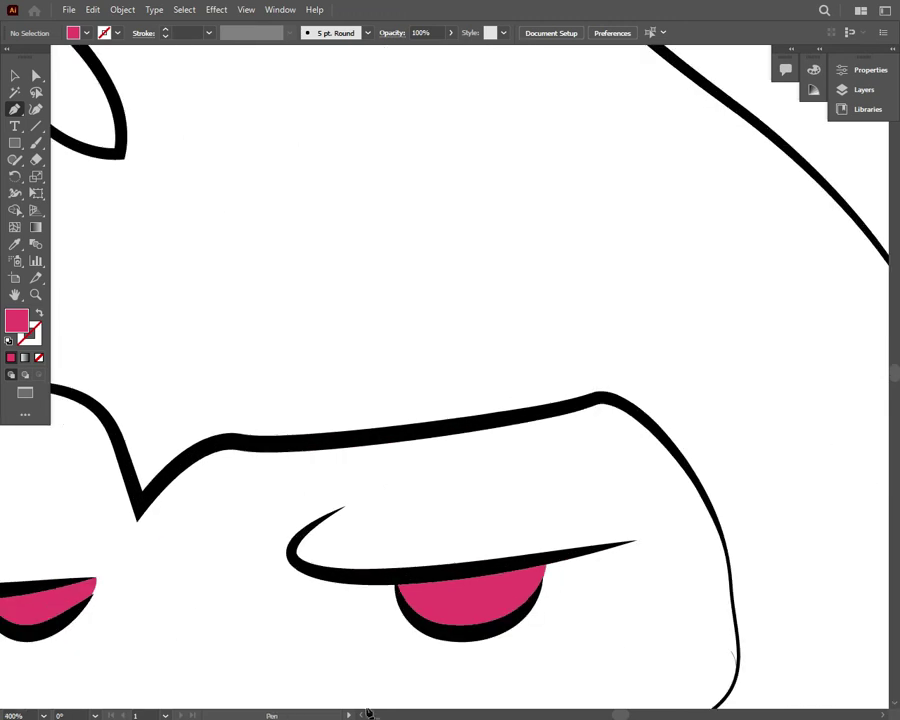
{"action": "left_click", "coordinate": [368, 712]}
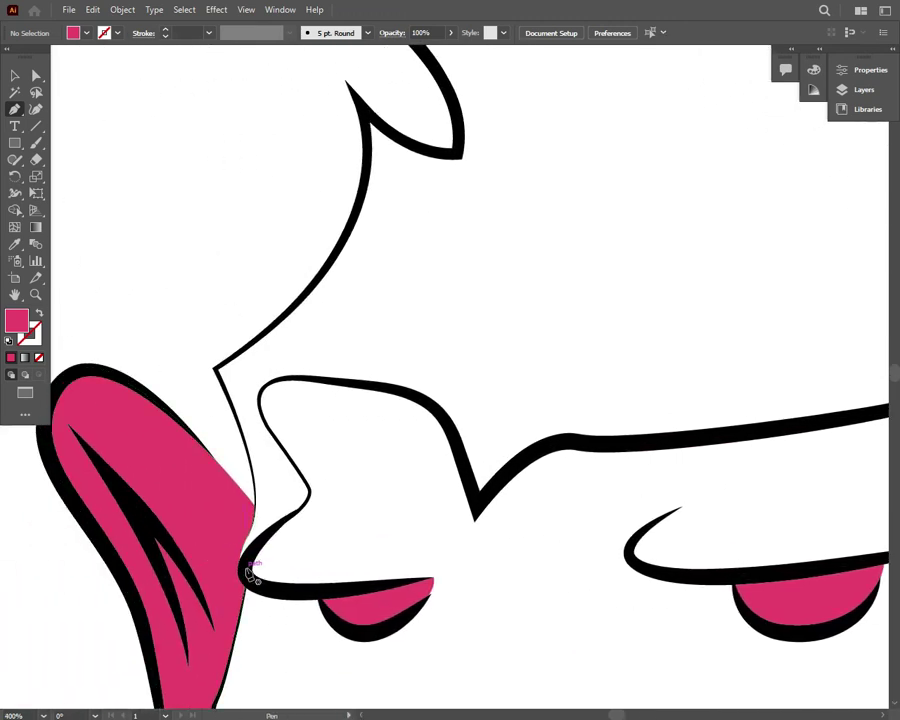
Start a new pink pen path beside the left brow and trace up the inner black outline
{"action": "left_click_drag", "start_coordinate": [251, 580], "coordinate": [258, 500]}
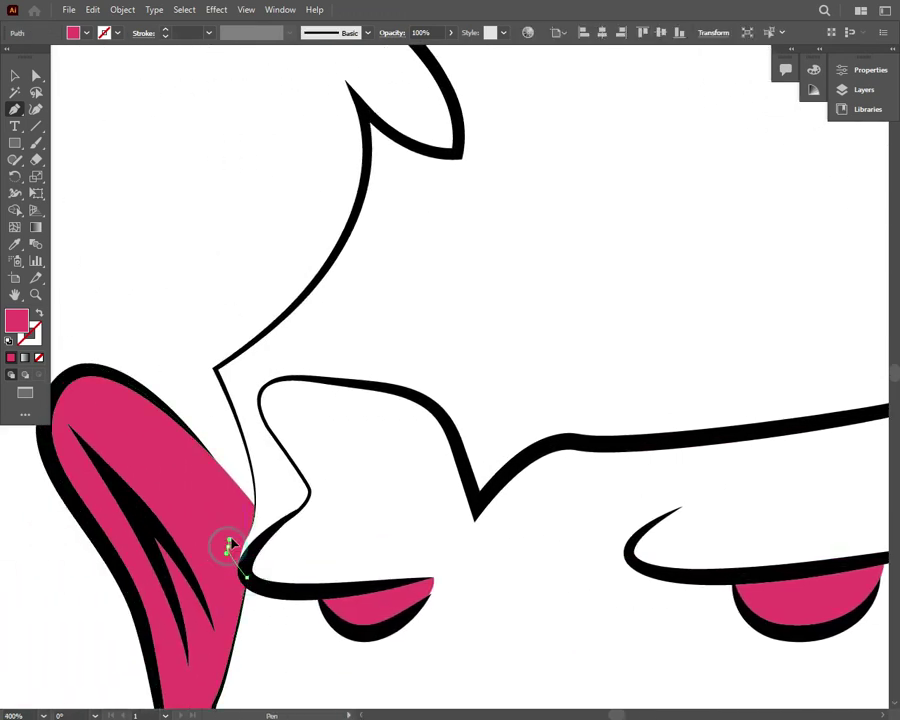
{"action": "key", "text": "ctrl+plus"}
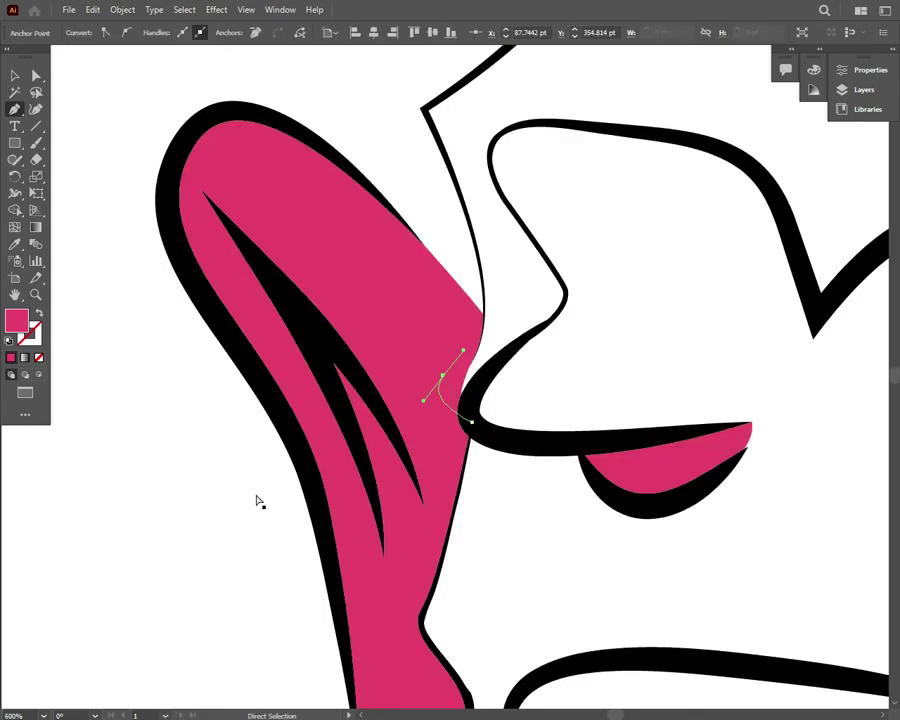
{"action": "key", "text": "ctrl+plus"}
{"action": "key", "text": "ctrl+plus"}
{"action": "mouse_move", "coordinate": [496, 252]}
{"action": "left_mouse_down"}
{"action": "mouse_move", "coordinate": [524, 265]}
{"action": "mouse_move", "coordinate": [524, 256]}
{"action": "left_mouse_up"}
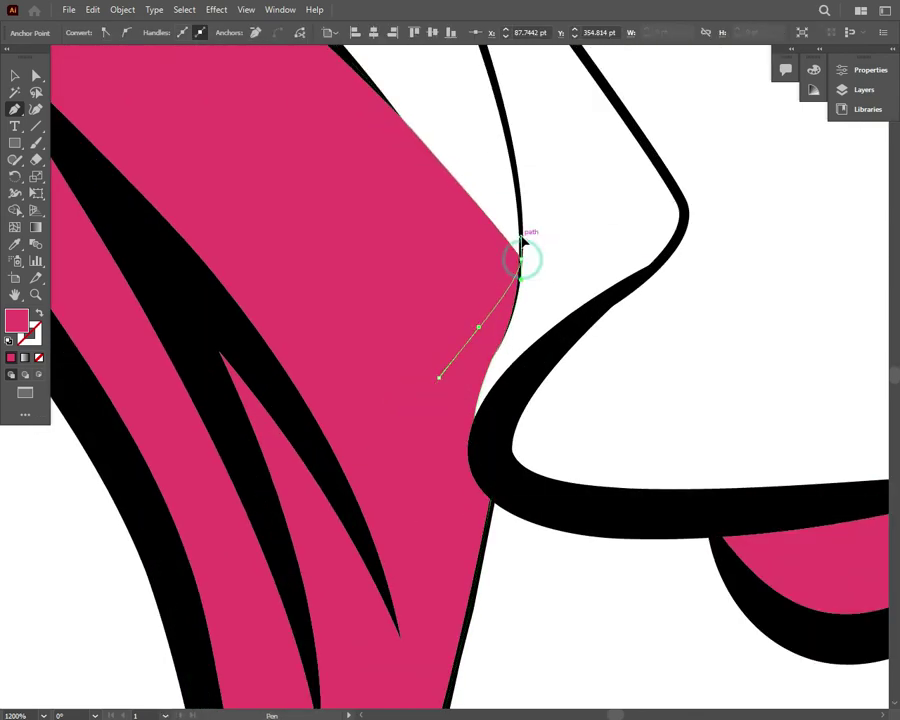
{"action": "left_click_drag", "start_coordinate": [518, 200], "coordinate": [613, 158]}
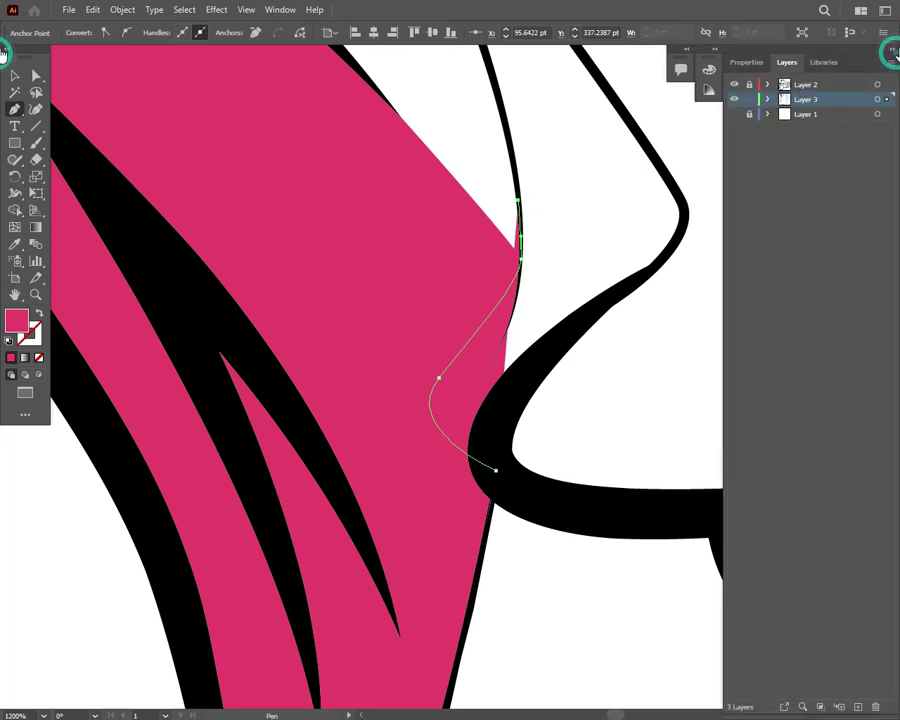
{"action": "scroll", "coordinate": [10, 370], "scroll_direction": "down", "scroll_amount": 5}
{"action": "scroll", "coordinate": [10, 370], "scroll_direction": "left", "scroll_amount": 5}
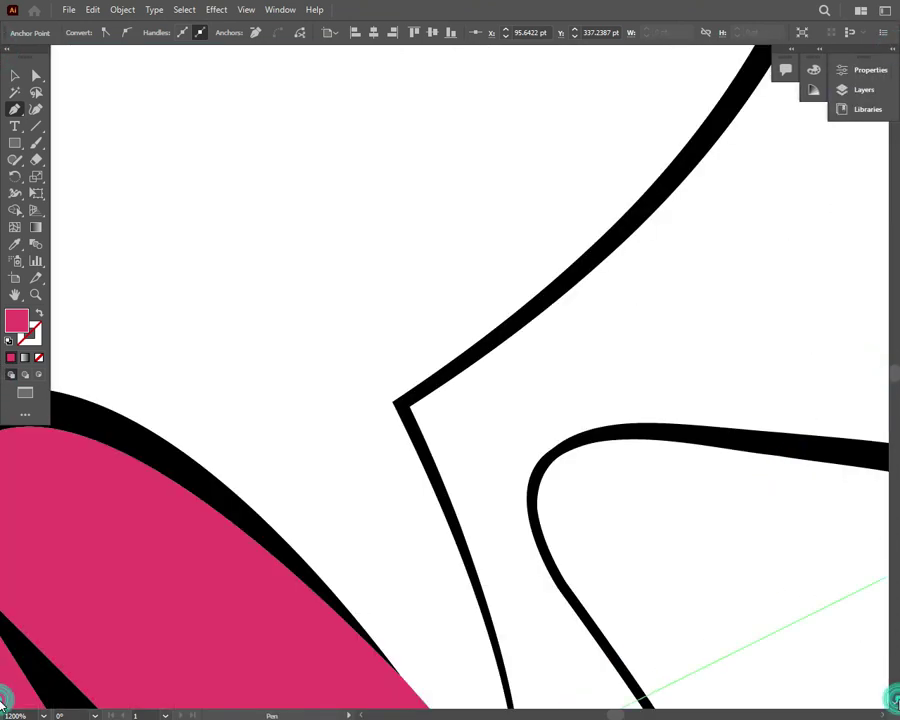
{"action": "scroll", "coordinate": [497, 596], "scroll_direction": "down", "scroll_amount": 4}
{"action": "mouse_move", "coordinate": [493, 452]}
{"action": "left_mouse_down"}
{"action": "mouse_move", "coordinate": [468, 356]}
{"action": "mouse_move", "coordinate": [402, 220]}
{"action": "left_mouse_up"}
{"action": "left_click", "coordinate": [576, 80]}
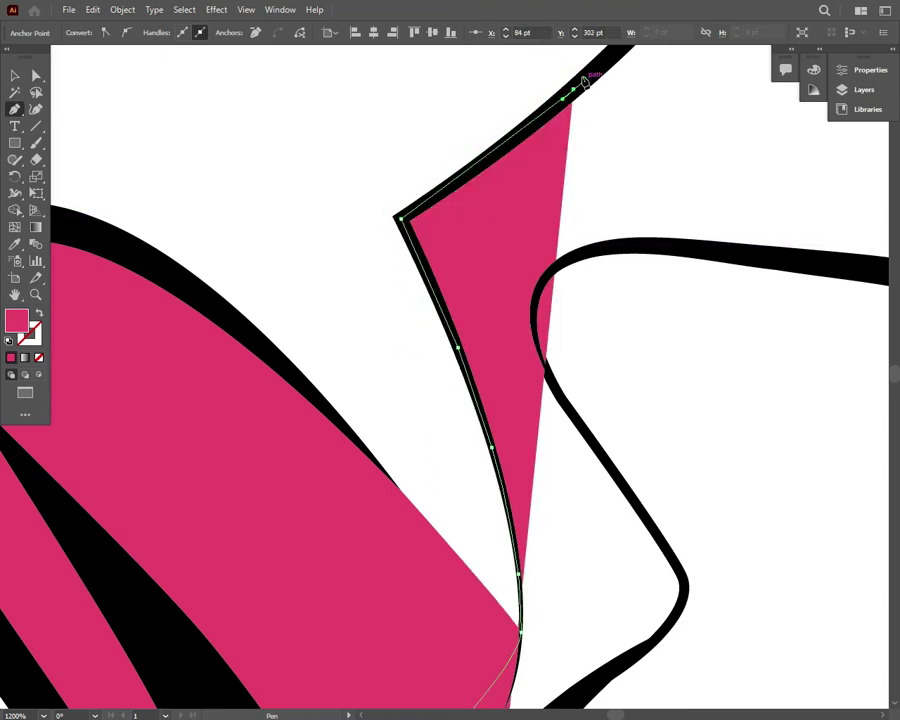
Continue the path's anchors up the rising outline toward the top corner
{"action": "key", "text": "ctrl+minus"}
{"action": "key", "text": "ctrl+minus"}
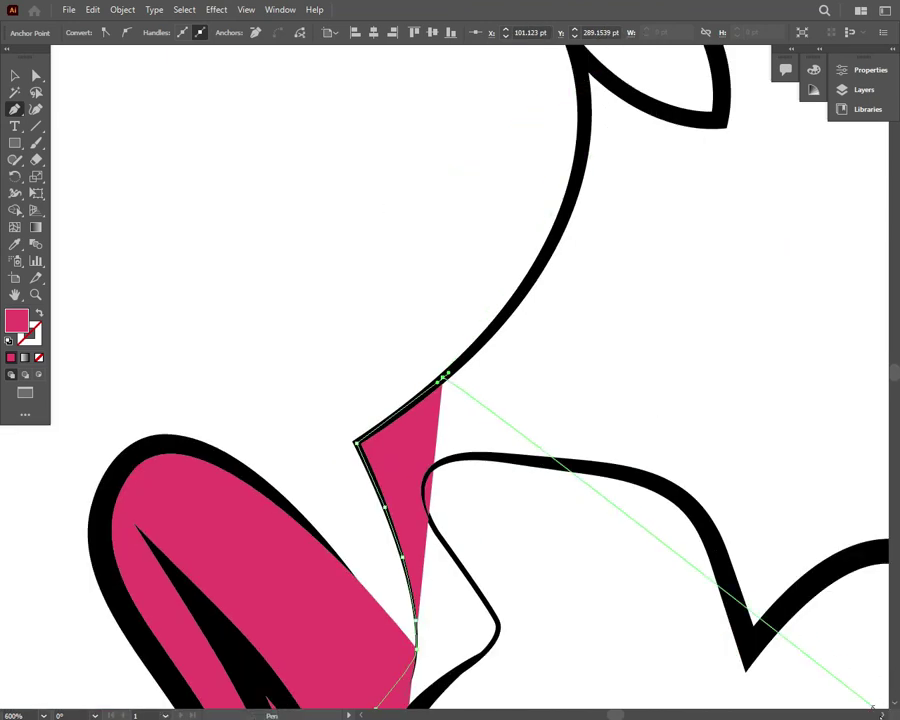
{"action": "scroll", "coordinate": [820, 690], "scroll_direction": "right", "scroll_amount": 5}
{"action": "left_click_drag", "start_coordinate": [304, 259], "coordinate": [316, 226]}
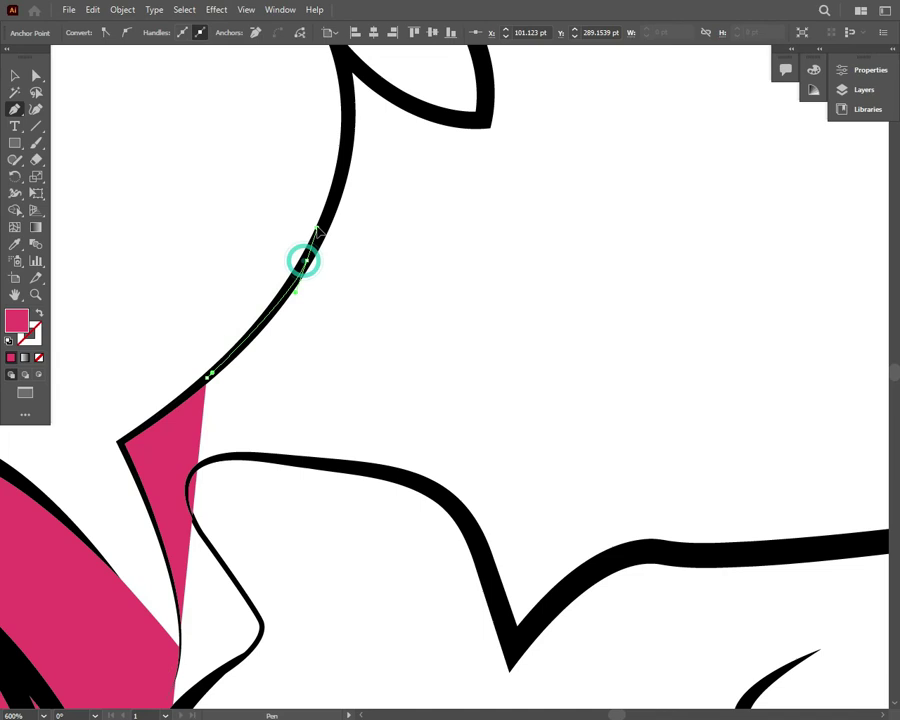
{"action": "left_click", "coordinate": [345, 163]}
{"action": "left_click", "coordinate": [346, 56]}
{"action": "scroll", "coordinate": [360, 82], "scroll_direction": "up", "scroll_amount": 1}
{"action": "mouse_move", "coordinate": [430, 145]}
{"action": "left_mouse_down"}
{"action": "mouse_move", "coordinate": [478, 160]}
{"action": "mouse_move", "coordinate": [472, 212]}
{"action": "left_mouse_up"}
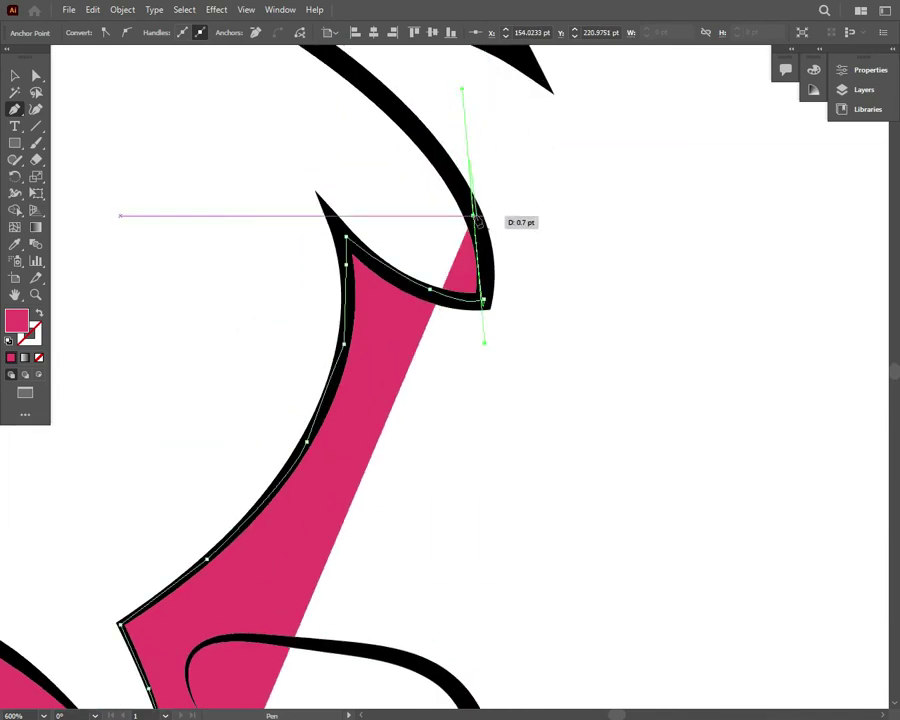
{"action": "left_click", "coordinate": [417, 128]}
{"action": "left_click", "coordinate": [356, 75]}
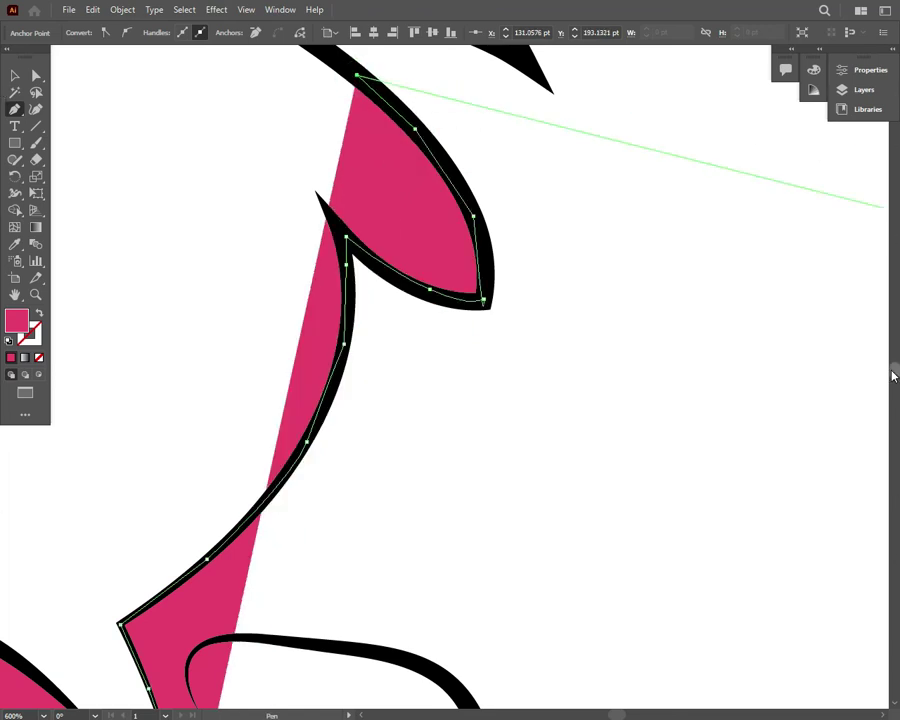
Trace the fill around the pointed hair spikes and along the long top edge
{"action": "scroll", "coordinate": [362, 275], "scroll_direction": "up", "scroll_amount": 2}
{"action": "left_click", "coordinate": [293, 121]}
{"action": "left_click_drag", "start_coordinate": [386, 104], "coordinate": [455, 117]}
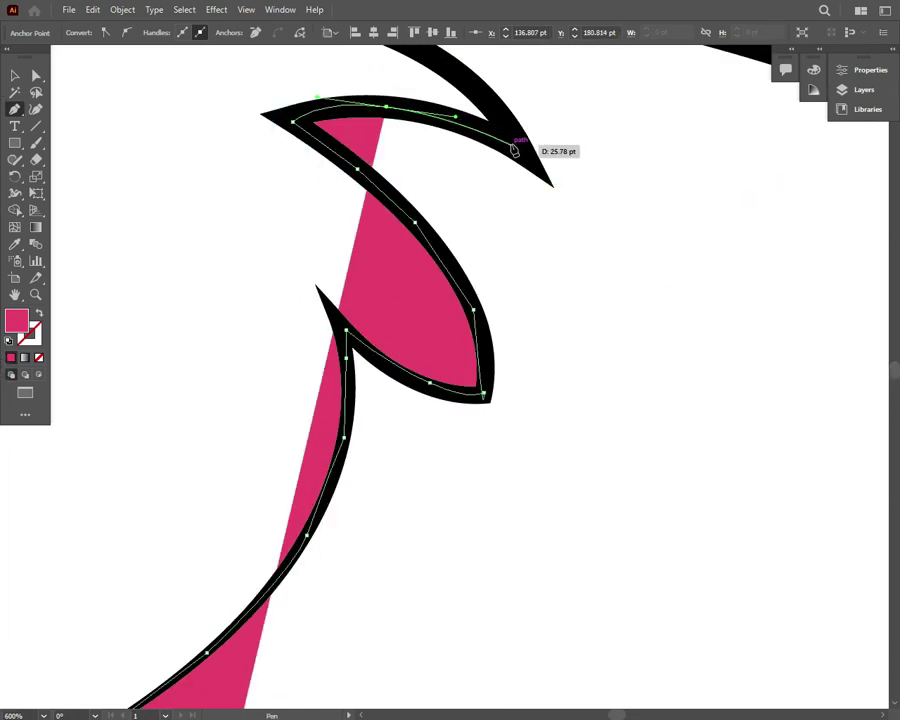
{"action": "left_click", "coordinate": [510, 145]}
{"action": "scroll", "coordinate": [600, 400], "scroll_direction": "up", "scroll_amount": 8}
{"action": "left_click_drag", "start_coordinate": [416, 420], "coordinate": [371, 407]}
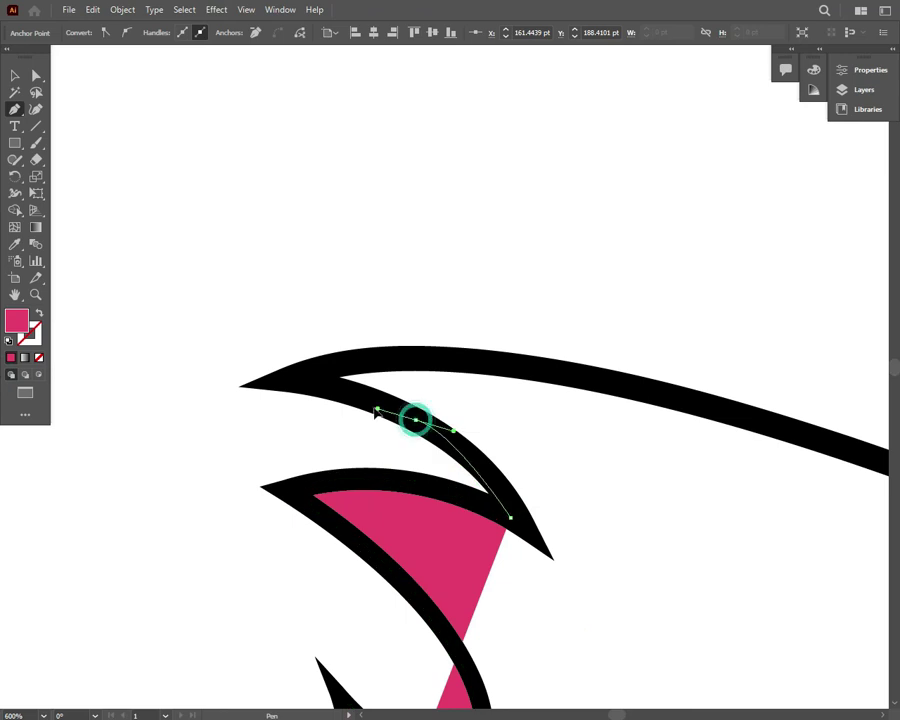
{"action": "left_click", "coordinate": [301, 381]}
{"action": "left_click_drag", "start_coordinate": [528, 368], "coordinate": [690, 390]}
{"action": "left_click", "coordinate": [847, 450]}
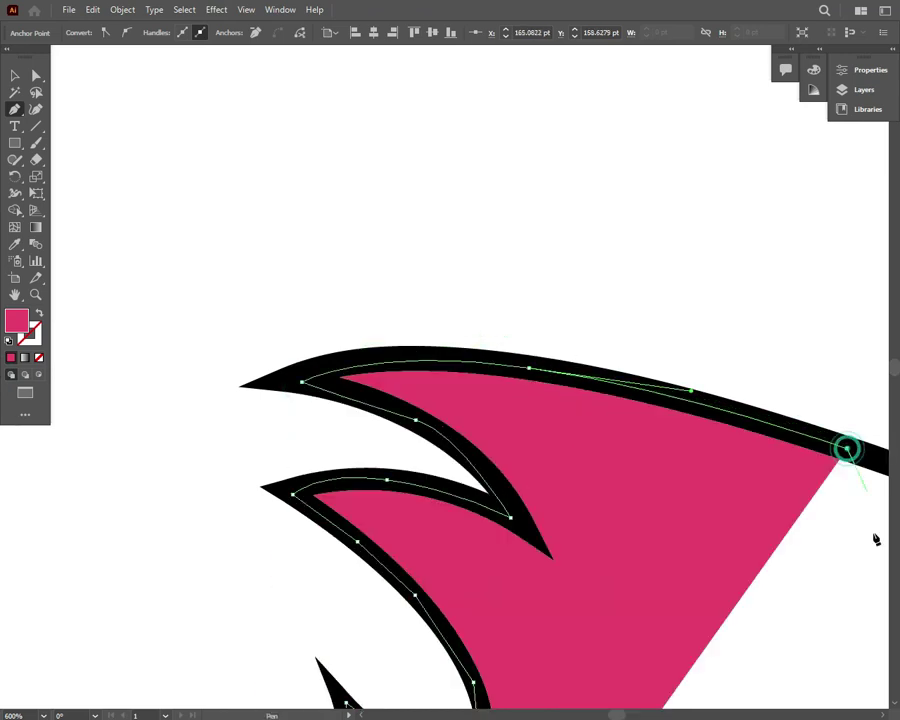
Extend the path past the notch and upper tip, curving along the right-hand outline
{"action": "scroll", "coordinate": [883, 712], "scroll_direction": "right", "scroll_amount": 5}
{"action": "left_click_drag", "start_coordinate": [758, 519], "coordinate": [748, 262]}
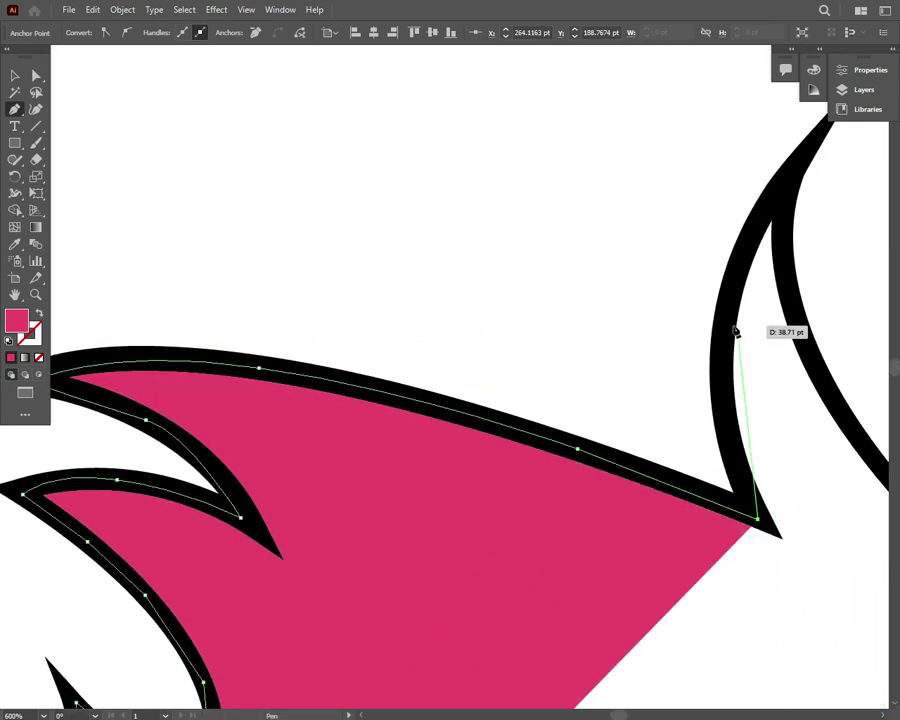
{"action": "left_click", "coordinate": [778, 188]}
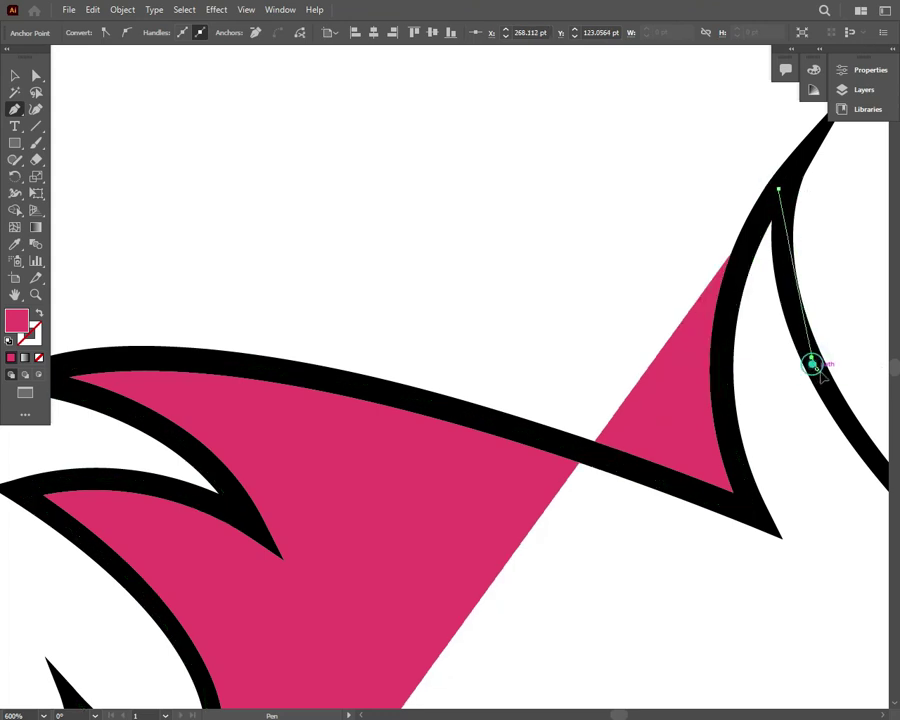
{"action": "left_click_drag", "start_coordinate": [813, 363], "coordinate": [837, 408]}
{"action": "scroll", "coordinate": [700, 600], "scroll_direction": "right", "scroll_amount": 7}
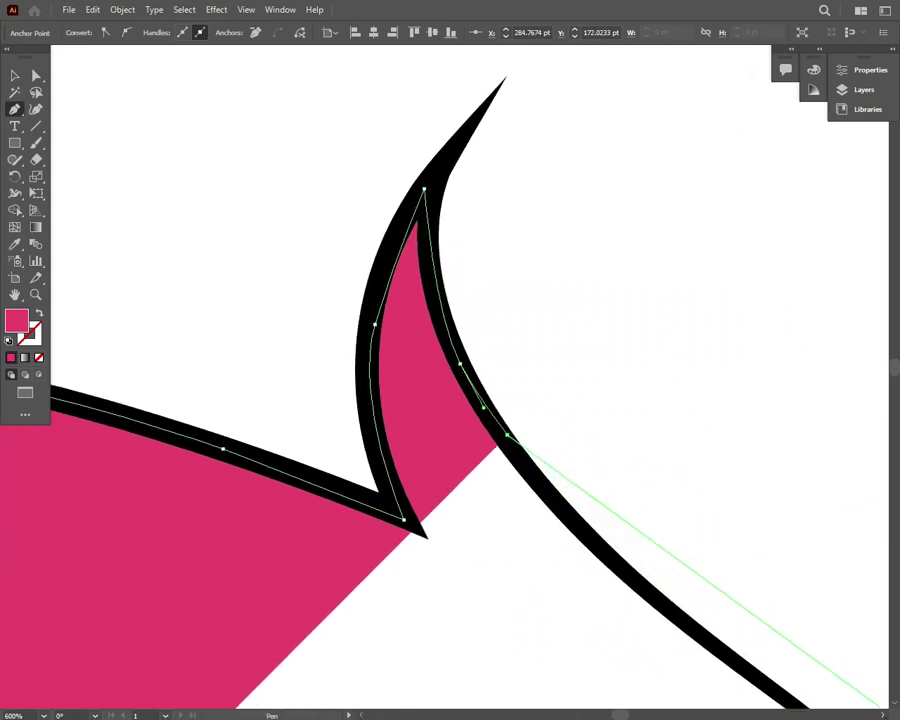
{"action": "left_click_drag", "start_coordinate": [652, 624], "coordinate": [745, 686]}
{"action": "scroll", "coordinate": [880, 705], "scroll_direction": "right", "scroll_amount": 1}
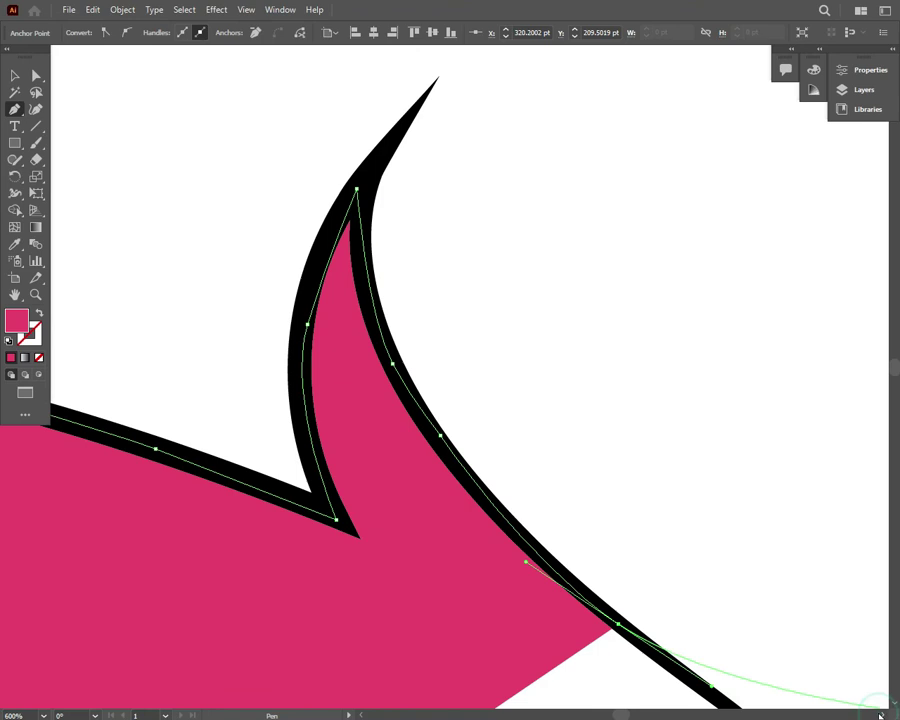
{"action": "scroll", "coordinate": [880, 705], "scroll_direction": "right", "scroll_amount": 3}
{"action": "scroll", "coordinate": [740, 585], "scroll_direction": "down", "scroll_amount": 3}
{"action": "scroll", "coordinate": [740, 585], "scroll_direction": "down", "scroll_amount": 2}
Continue placing curved anchors down the head's right-side outline
{"action": "left_click_drag", "start_coordinate": [740, 585], "coordinate": [790, 620]}
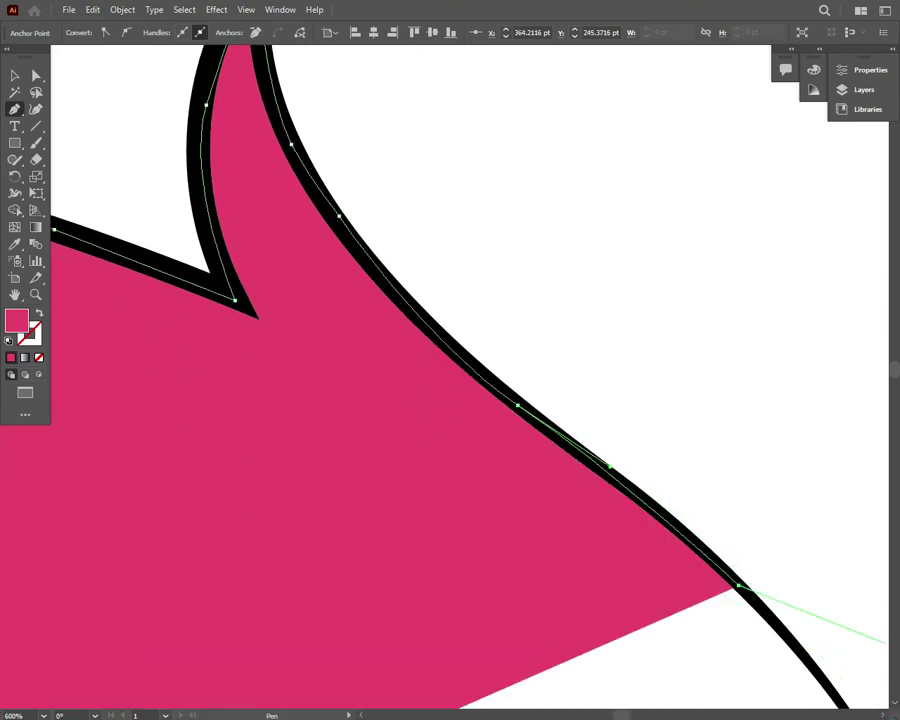
{"action": "scroll", "coordinate": [893, 705], "scroll_direction": "down", "scroll_amount": 1}
{"action": "scroll", "coordinate": [893, 705], "scroll_direction": "down", "scroll_amount": 2}
{"action": "scroll", "coordinate": [893, 705], "scroll_direction": "right", "scroll_amount": 2}
{"action": "scroll", "coordinate": [893, 705], "scroll_direction": "right", "scroll_amount": 2}
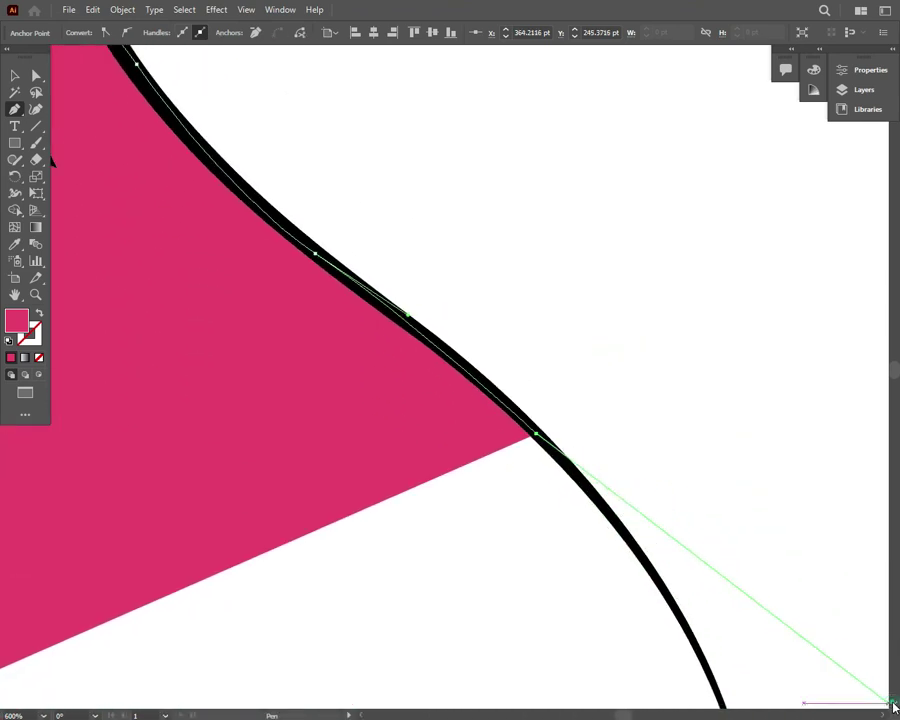
{"action": "scroll", "coordinate": [893, 705], "scroll_direction": "down", "scroll_amount": 4}
{"action": "scroll", "coordinate": [893, 705], "scroll_direction": "down", "scroll_amount": 1}
{"action": "left_click_drag", "start_coordinate": [666, 360], "coordinate": [698, 437]}
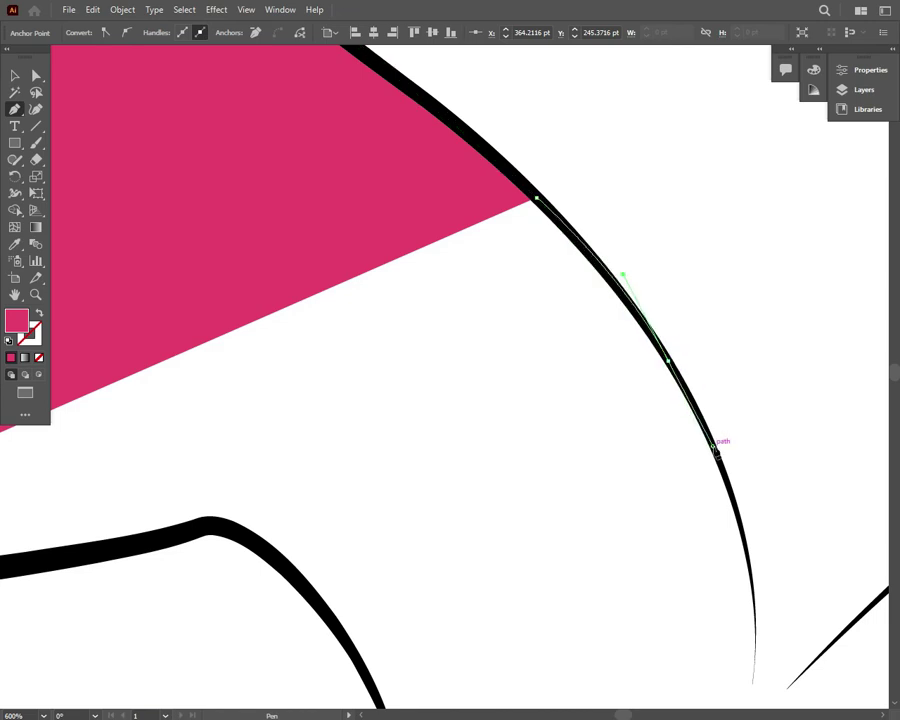
{"action": "left_click", "coordinate": [717, 460]}
{"action": "left_click_drag", "start_coordinate": [748, 568], "coordinate": [762, 649]}
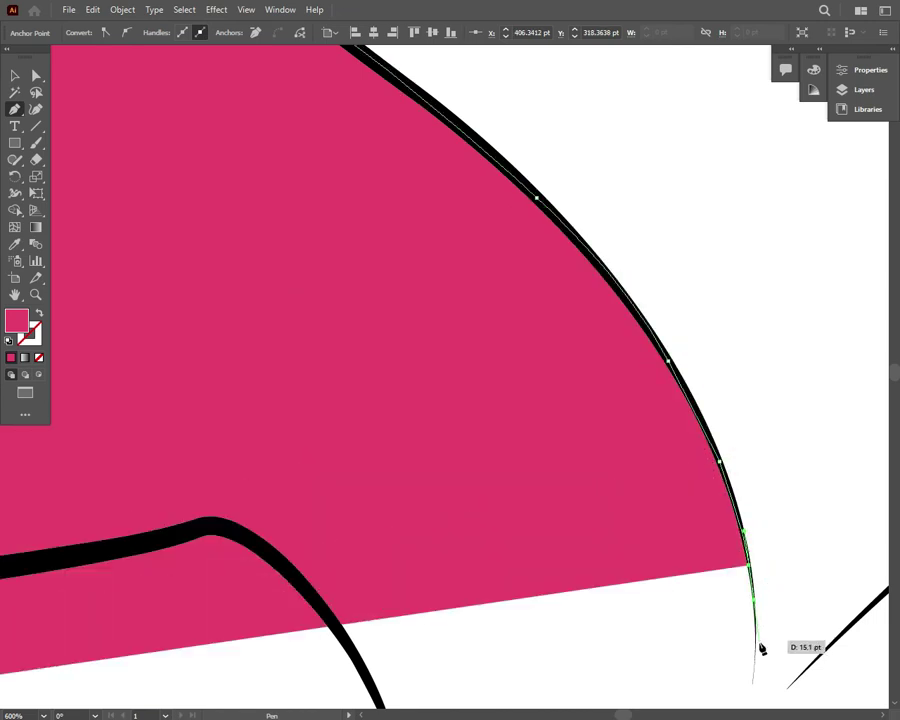
{"action": "scroll", "coordinate": [760, 690], "scroll_direction": "down", "scroll_amount": 2}
{"action": "scroll", "coordinate": [762, 600], "scroll_direction": "down", "scroll_amount": 1}
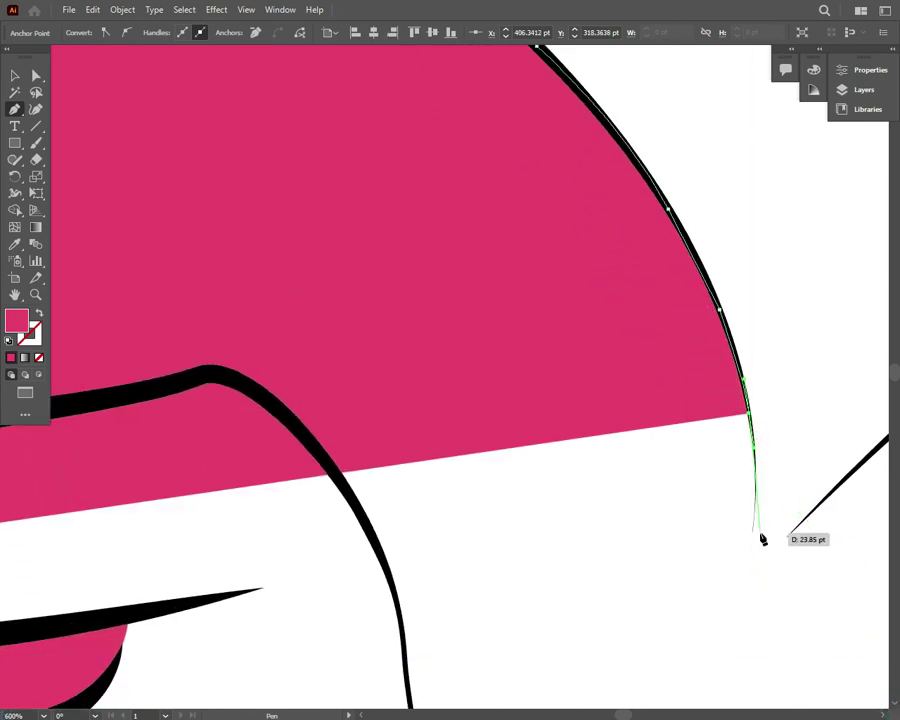
Zoom in and trace the outline's tapering end onto the thin diagonal stroke
{"action": "key", "text": "ctrl+equal"}
{"action": "key", "text": "ctrl+equal"}
{"action": "key", "text": "ctrl+equal"}
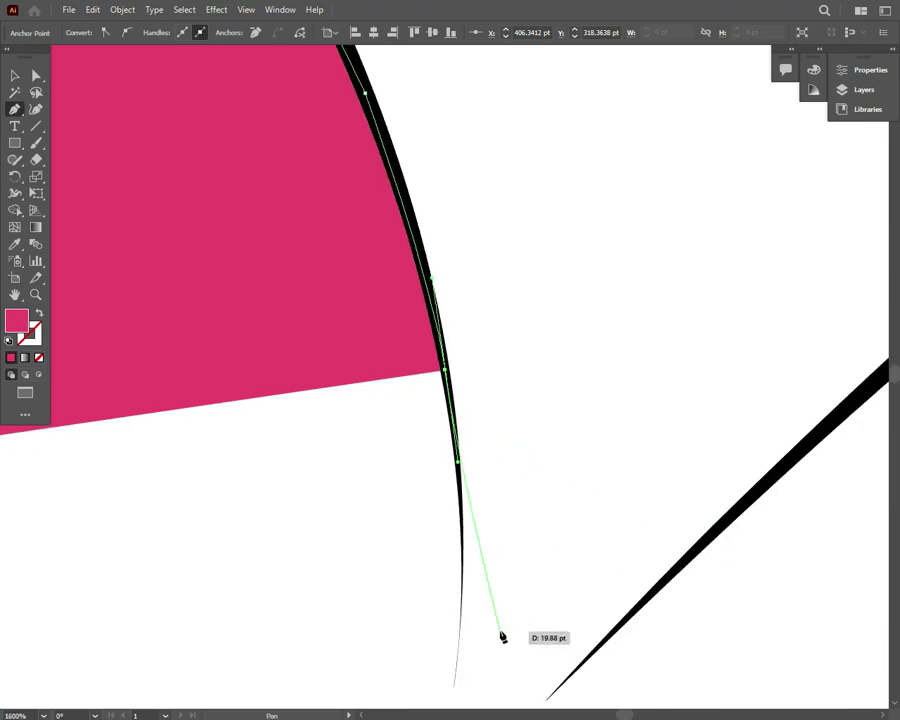
{"action": "scroll", "coordinate": [650, 600], "scroll_direction": "down", "scroll_amount": 3}
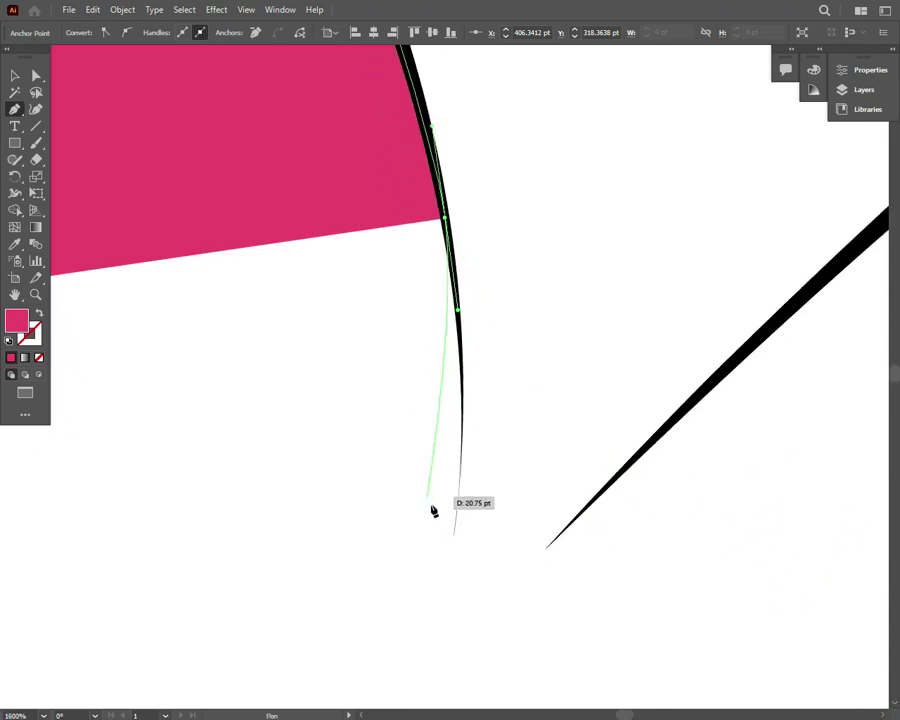
{"action": "left_click", "coordinate": [458, 318]}
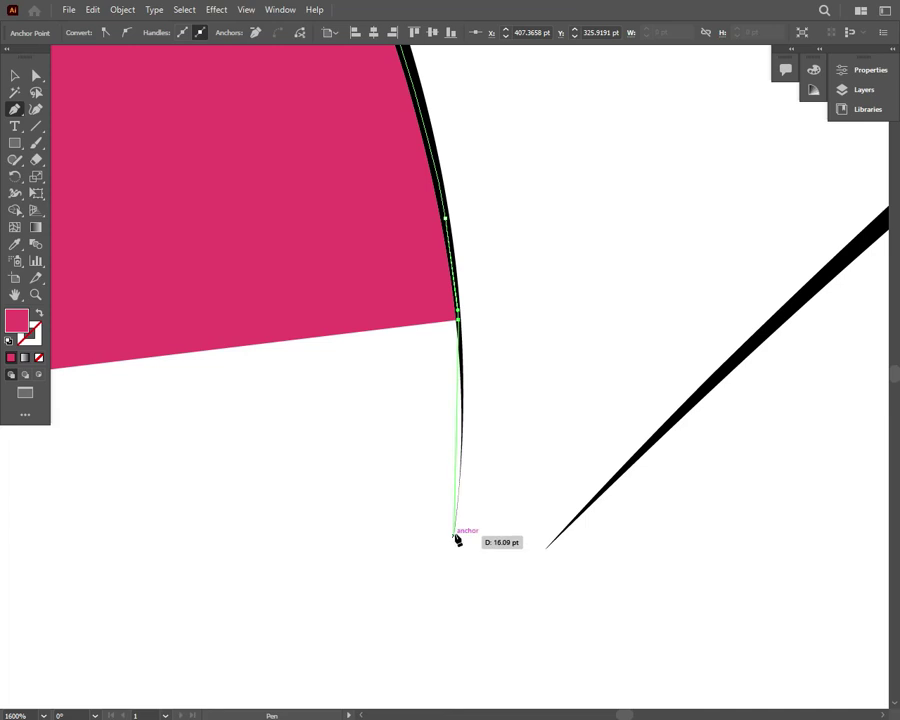
{"action": "left_click_drag", "start_coordinate": [454, 536], "coordinate": [454, 553]}
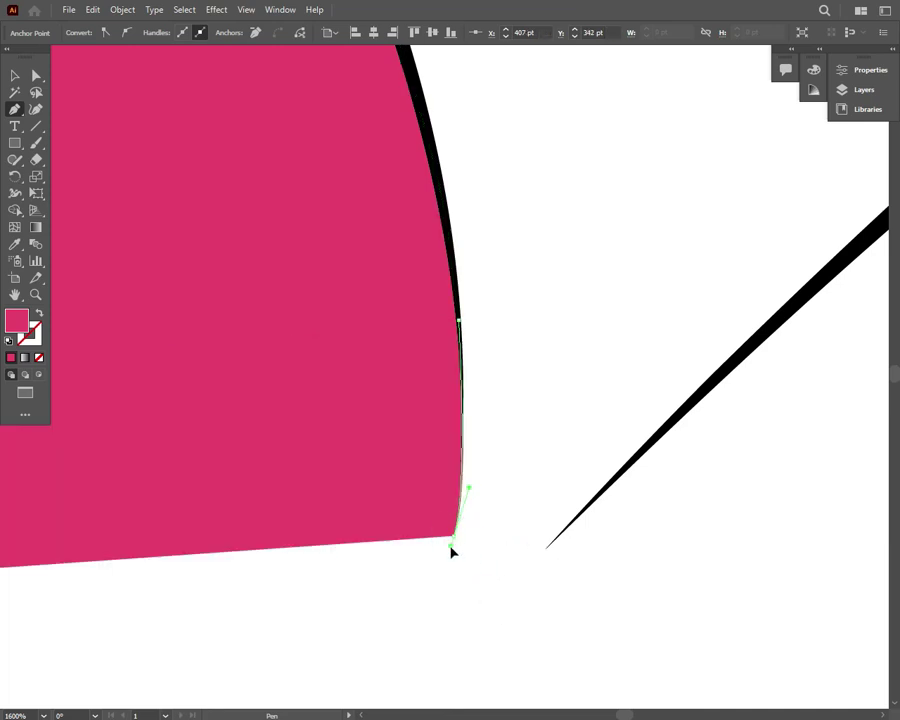
{"action": "left_click_drag", "start_coordinate": [445, 578], "coordinate": [425, 605]}
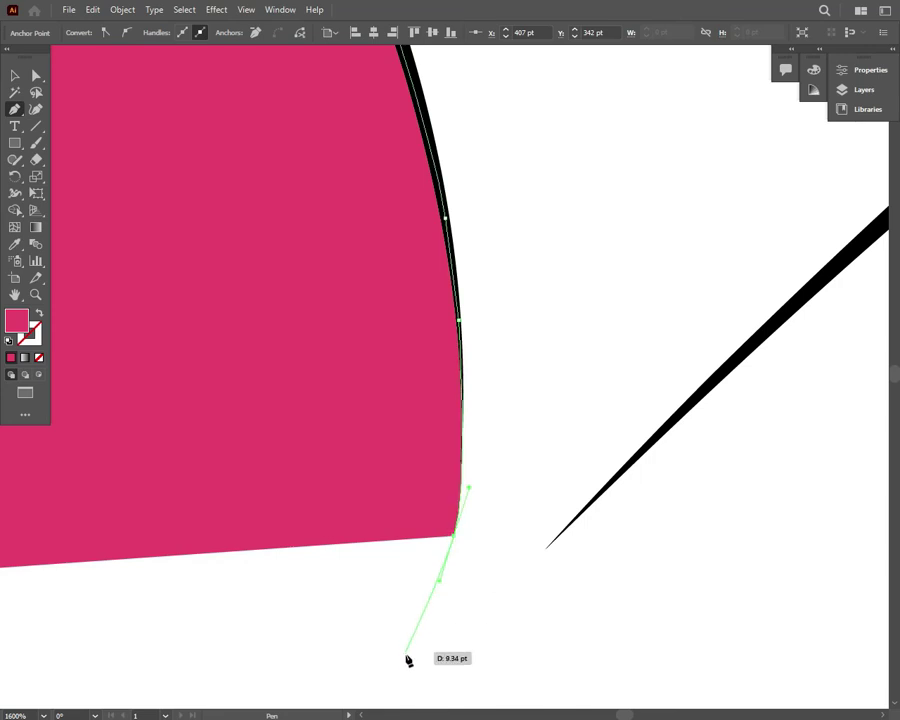
{"action": "left_click_drag", "start_coordinate": [404, 680], "coordinate": [403, 676]}
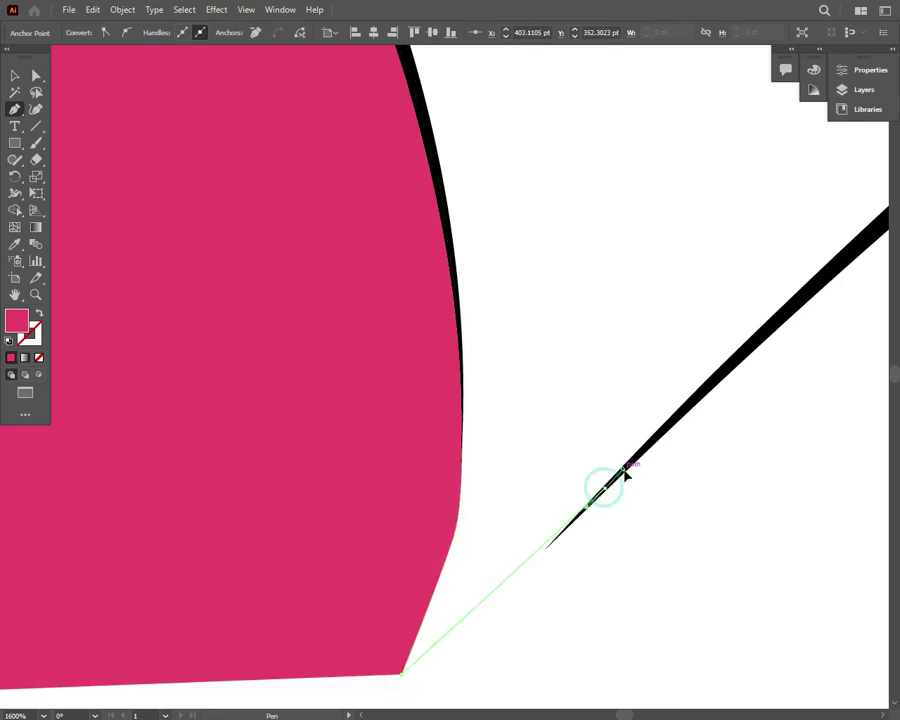
{"action": "left_click_drag", "start_coordinate": [606, 487], "coordinate": [613, 484]}
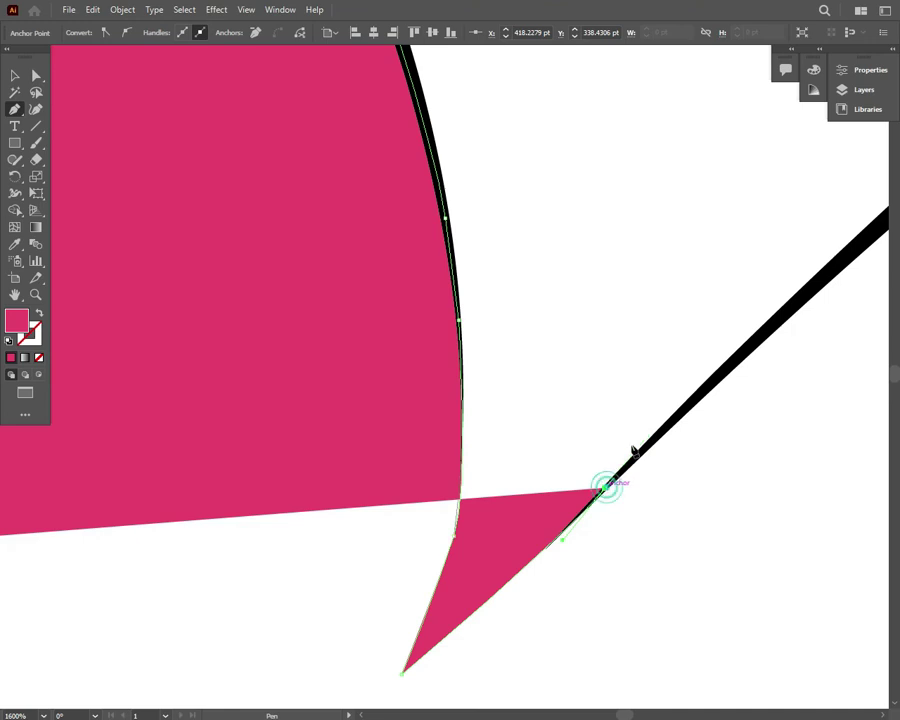
{"action": "left_click", "coordinate": [700, 401]}
{"action": "key", "text": "ctrl+minus"}
Curve the fill along the diagonal black stroke and down the jaw to the cheek line
{"action": "key", "text": "ctrl+minus"}
{"action": "key", "text": "ctrl+minus"}
{"action": "key", "text": "ctrl+minus"}
{"action": "key", "text": "ctrl+plus"}
{"action": "key", "text": "ctrl+plus"}
{"action": "key", "text": "ctrl+plus"}
{"action": "key", "text": "ctrl+plus"}
{"action": "mouse_move", "coordinate": [621, 223]}
{"action": "left_mouse_down"}
{"action": "mouse_move", "coordinate": [650, 215]}
{"action": "mouse_move", "coordinate": [703, 170]}
{"action": "mouse_move", "coordinate": [595, 310]}
{"action": "left_mouse_up"}
{"action": "key", "text": "ctrl+minus"}
{"action": "key", "text": "ctrl+minus"}
{"action": "key", "text": "ctrl+plus"}
{"action": "mouse_move", "coordinate": [663, 287]}
{"action": "left_mouse_down"}
{"action": "mouse_move", "coordinate": [783, 505]}
{"action": "mouse_move", "coordinate": [800, 516]}
{"action": "mouse_move", "coordinate": [895, 707]}
{"action": "left_mouse_up"}
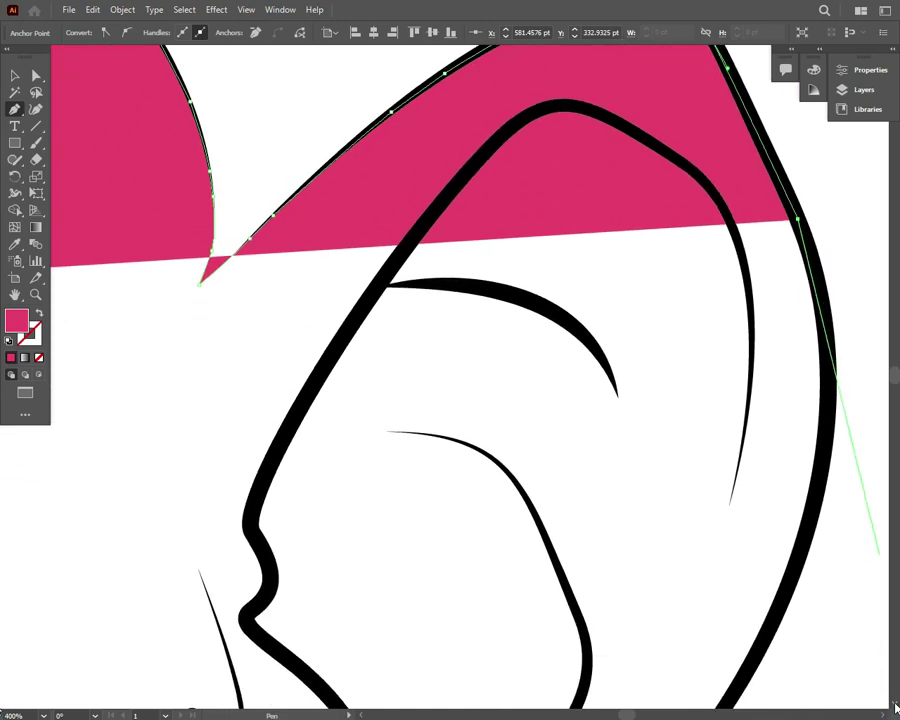
{"action": "left_click_drag", "start_coordinate": [805, 516], "coordinate": [740, 692]}
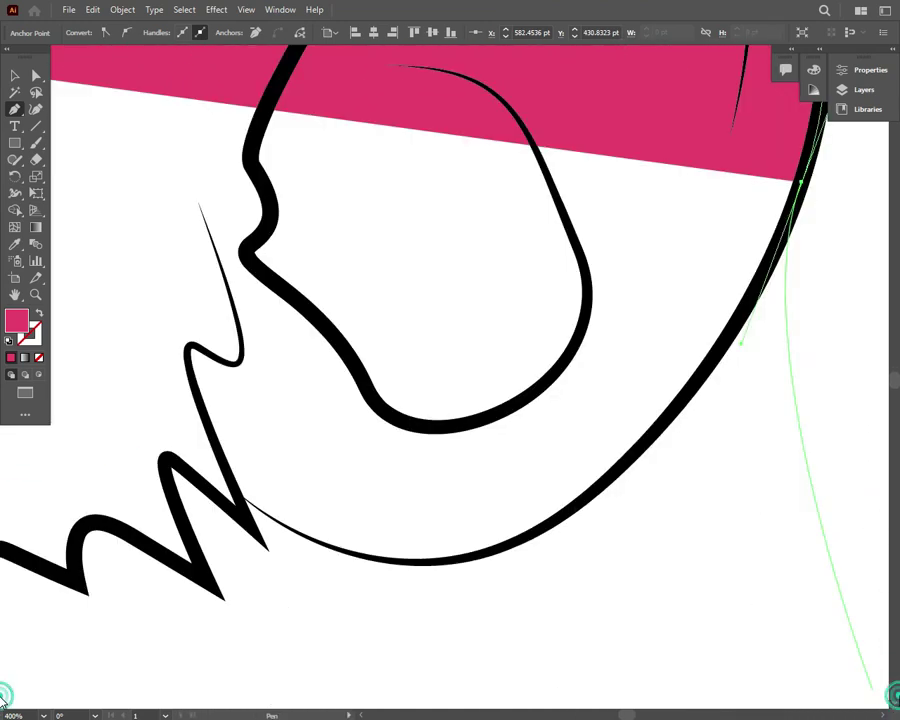
{"action": "scroll", "coordinate": [4, 700], "scroll_direction": "down", "scroll_amount": 5}
{"action": "scroll", "coordinate": [895, 400], "scroll_direction": "up", "scroll_amount": 5}
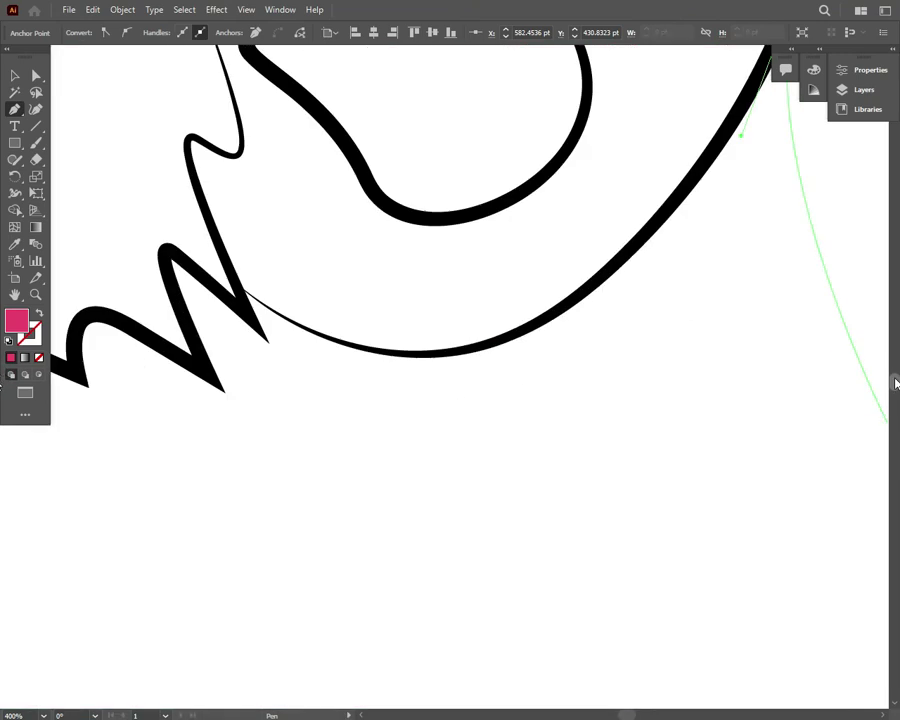
{"action": "left_click", "coordinate": [644, 424]}
{"action": "left_click_drag", "start_coordinate": [445, 538], "coordinate": [348, 549]}
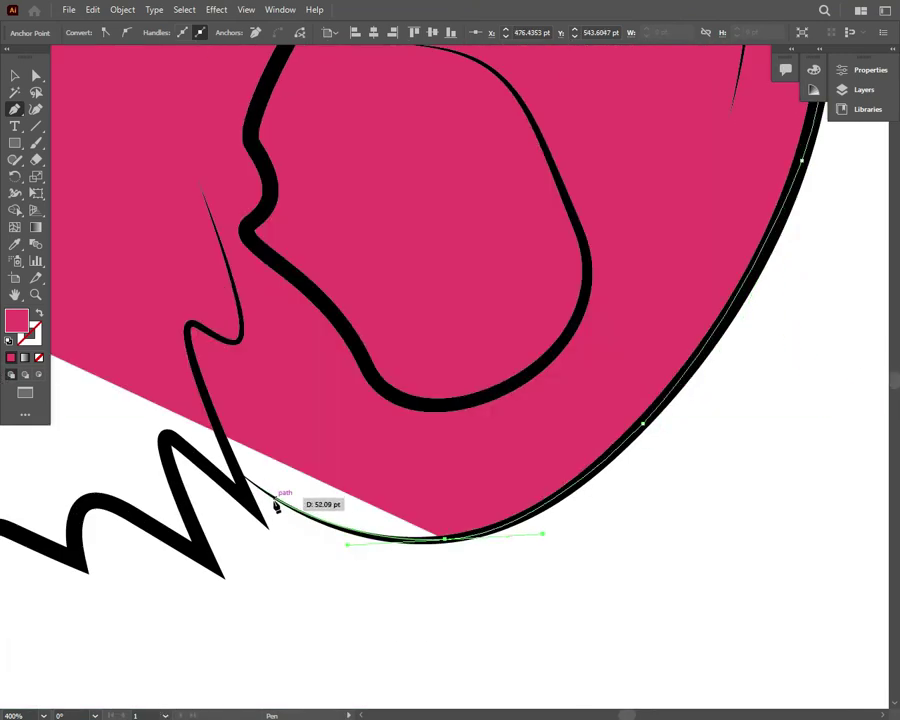
Place anchors along the jagged cheek fur zigzag points
{"action": "scroll", "coordinate": [277, 504], "scroll_direction": "down", "scroll_amount": 3}
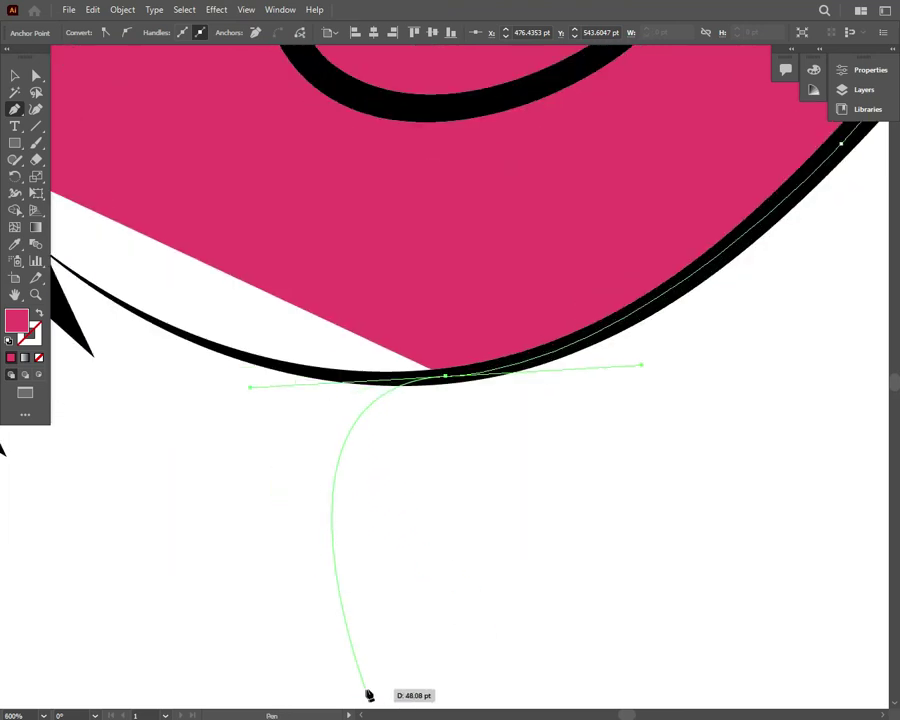
{"action": "scroll", "coordinate": [310, 490], "scroll_direction": "left", "scroll_amount": 3}
{"action": "left_click", "coordinate": [341, 322]}
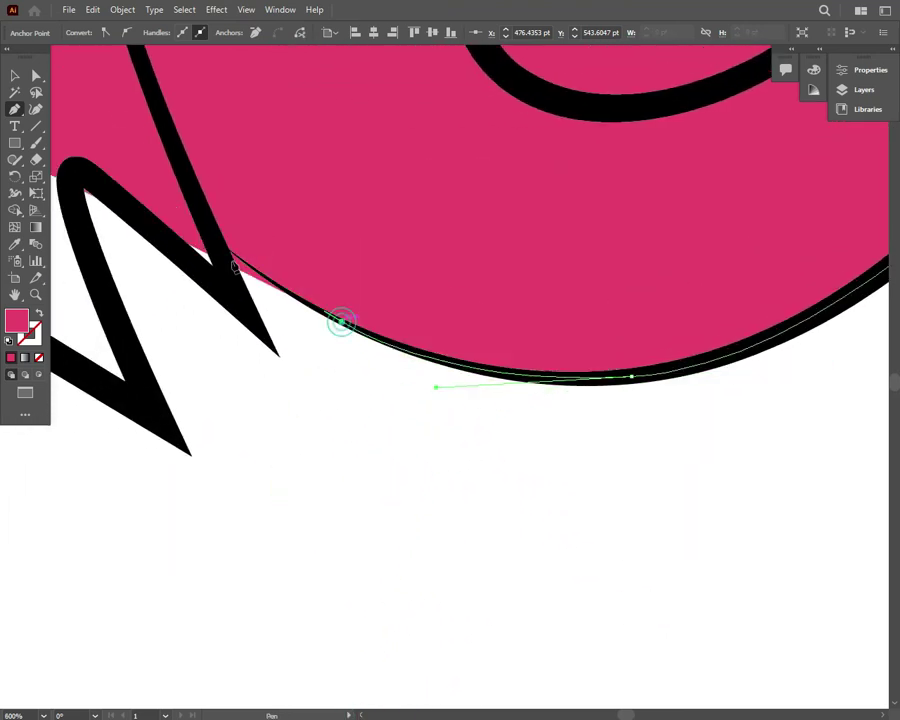
{"action": "left_click", "coordinate": [212, 246]}
{"action": "left_click", "coordinate": [201, 219]}
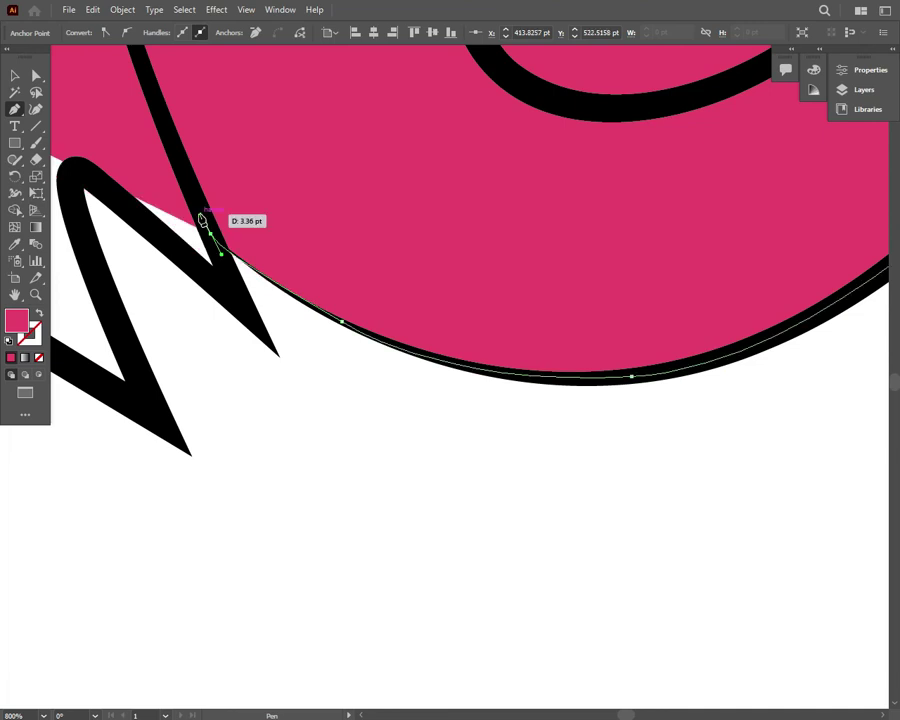
{"action": "left_click", "coordinate": [211, 236]}
{"action": "left_click", "coordinate": [255, 316]}
{"action": "left_click", "coordinate": [138, 216]}
{"action": "left_click", "coordinate": [77, 197]}
{"action": "left_click", "coordinate": [155, 417]}
{"action": "left_click", "coordinate": [81, 373]}
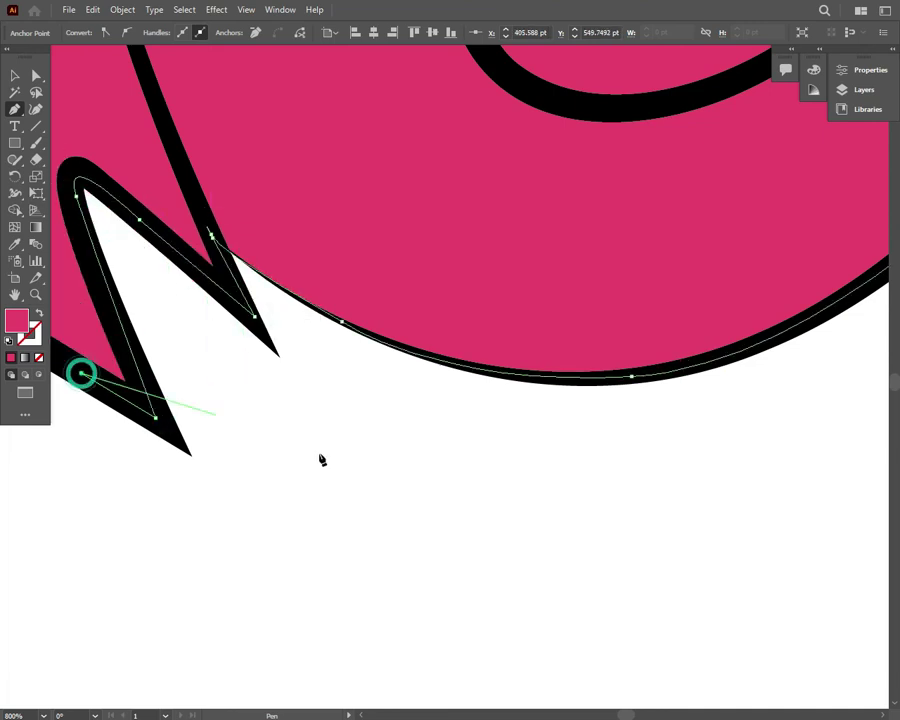
Smooth the fill around the lower fur bends and the jaw corner
{"action": "scroll", "coordinate": [372, 600], "scroll_direction": "left", "scroll_amount": 5}
{"action": "left_click", "coordinate": [192, 330]}
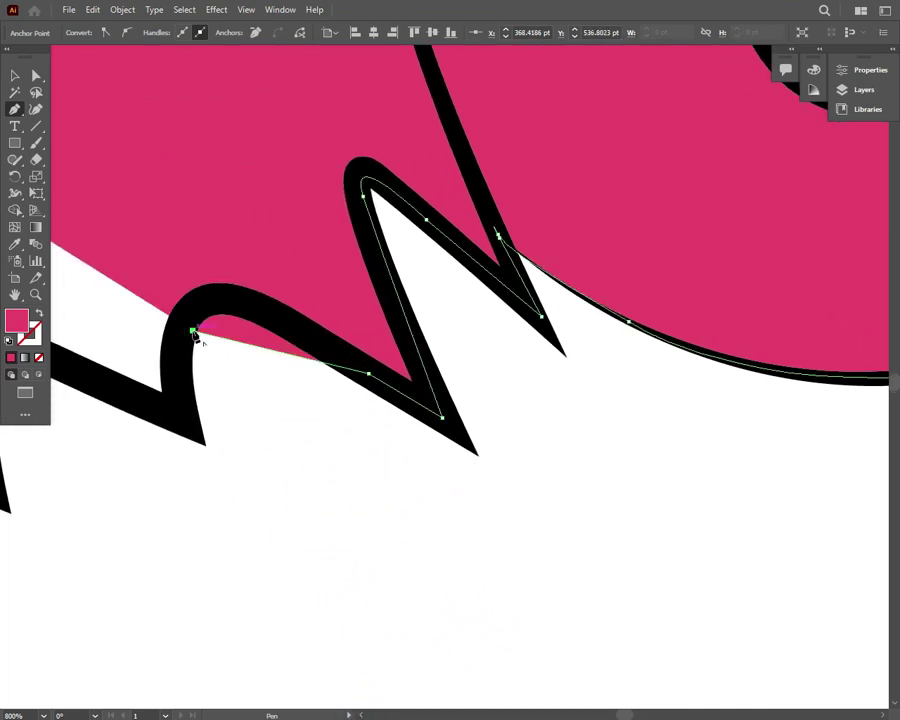
{"action": "key", "text": "ctrl+z"}
{"action": "left_click_drag", "start_coordinate": [180, 330], "coordinate": [191, 428]}
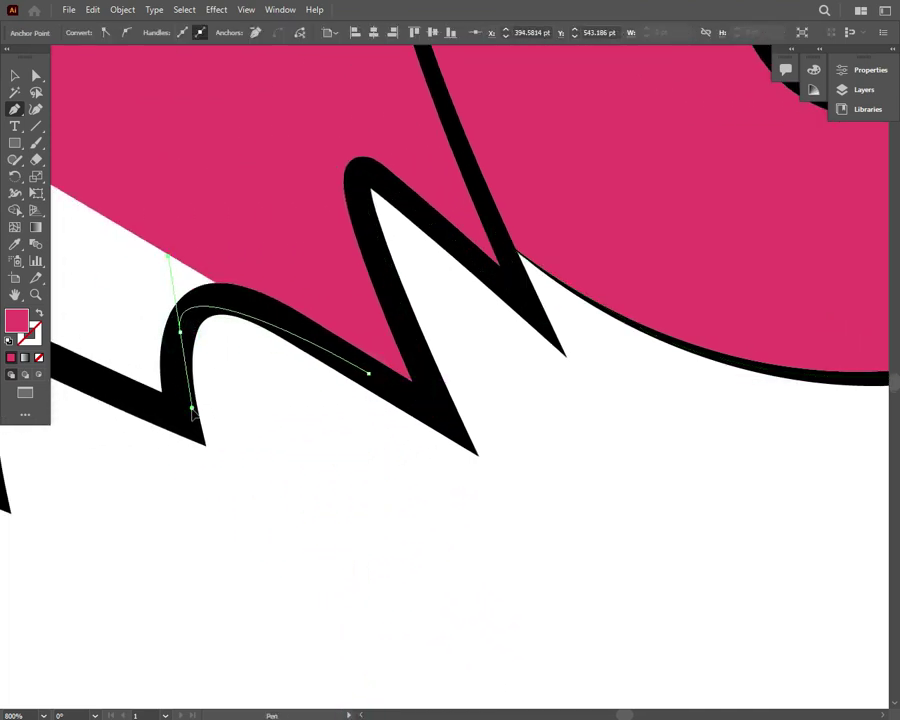
{"action": "left_click", "coordinate": [80, 377]}
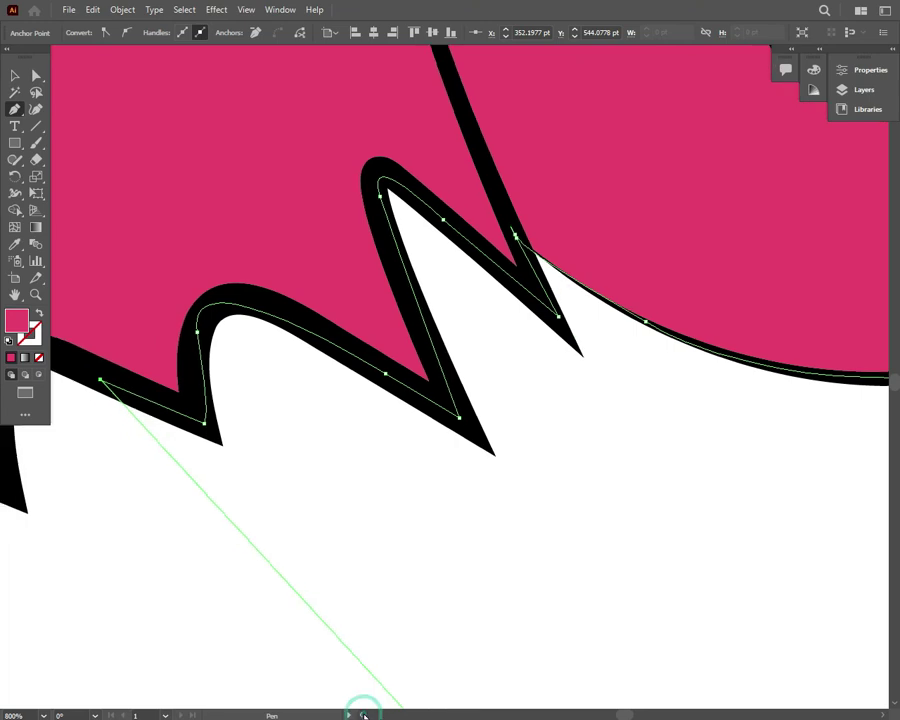
{"action": "scroll", "coordinate": [360, 700], "scroll_direction": "left", "scroll_amount": 4}
{"action": "left_click_drag", "start_coordinate": [180, 406], "coordinate": [195, 487]}
{"action": "left_click", "coordinate": [195, 488]}
{"action": "key", "text": "ctrl+minus"}
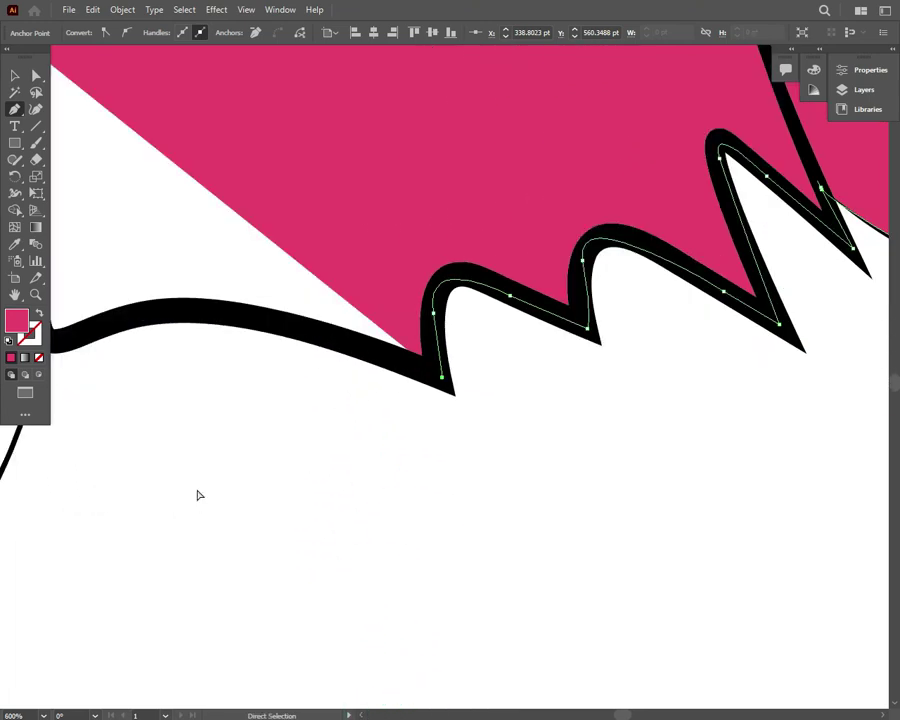
{"action": "left_click_drag", "start_coordinate": [261, 331], "coordinate": [184, 358]}
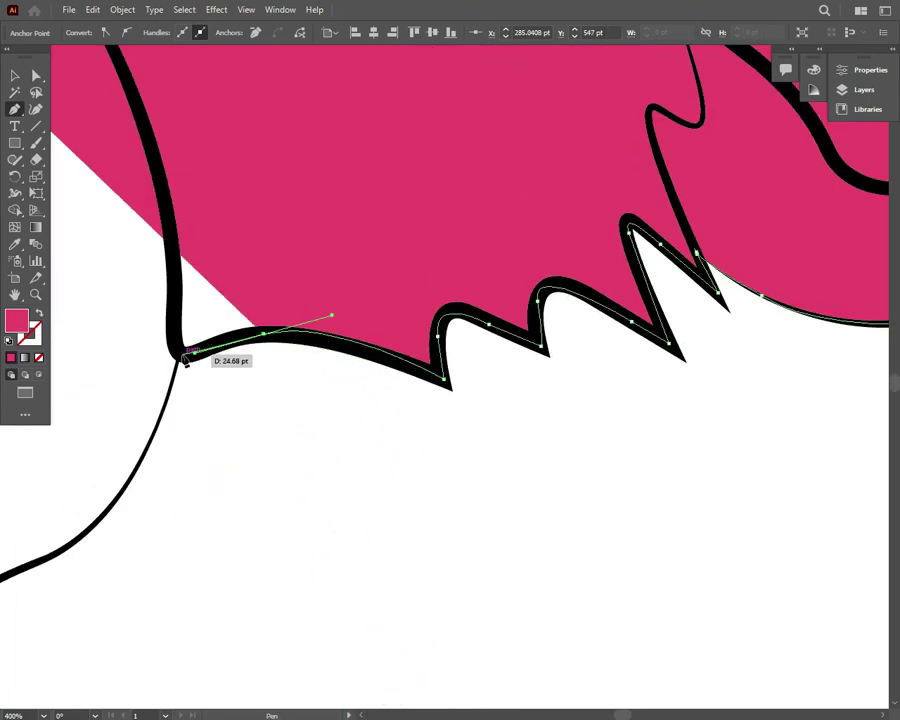
{"action": "left_click_drag", "start_coordinate": [171, 338], "coordinate": [174, 260]}
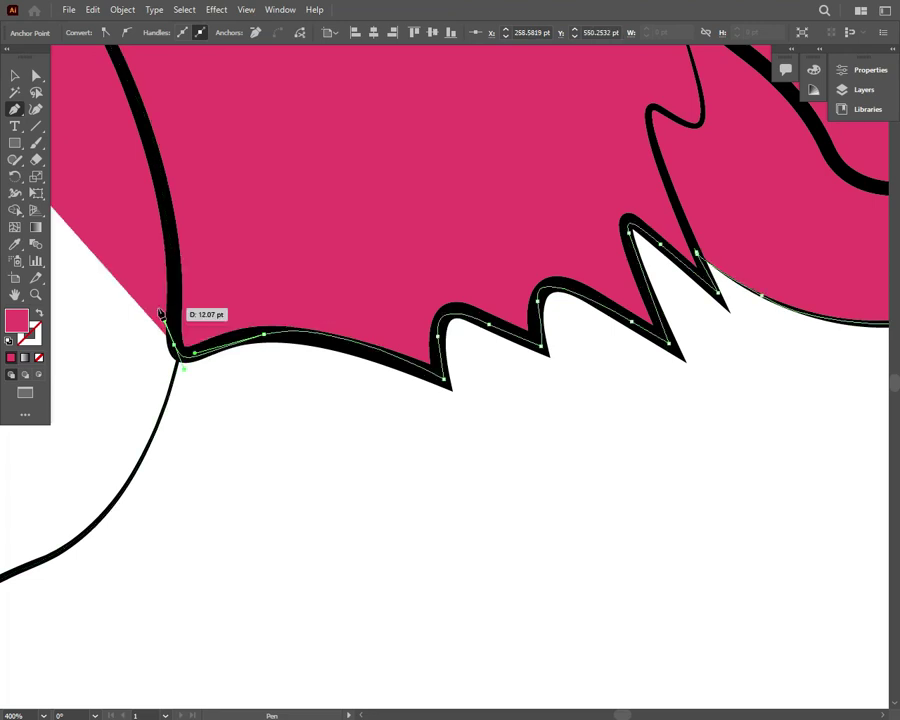
Trace up the muzzle line, close the shape at its start, and deselect it
{"action": "key", "text": "ctrl+minus"}
{"action": "key", "text": "ctrl+minus"}
{"action": "key", "text": "ctrl+minus"}
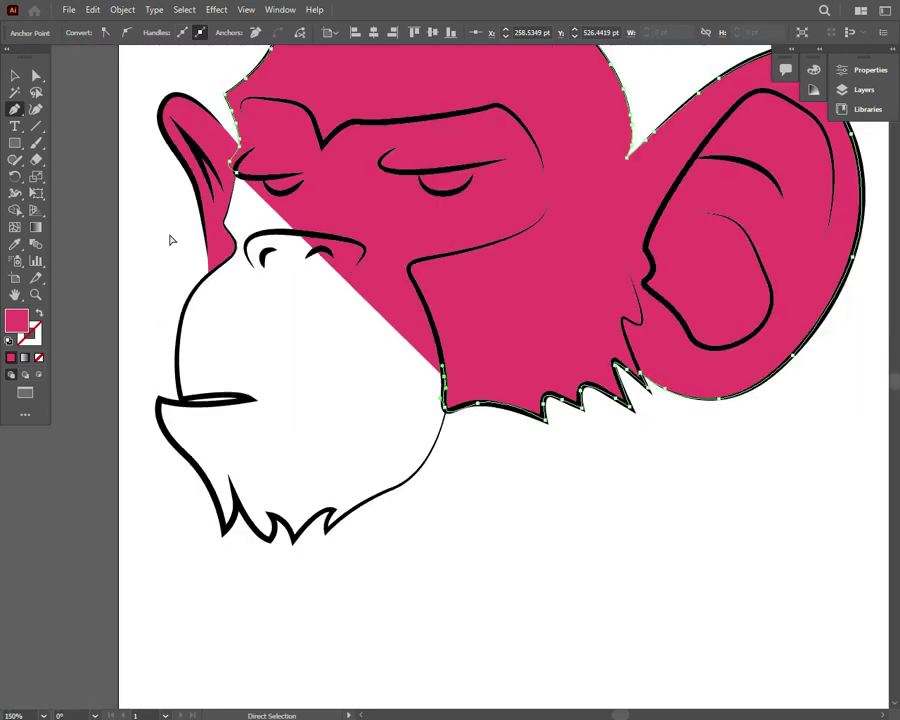
{"action": "left_click", "coordinate": [407, 266]}
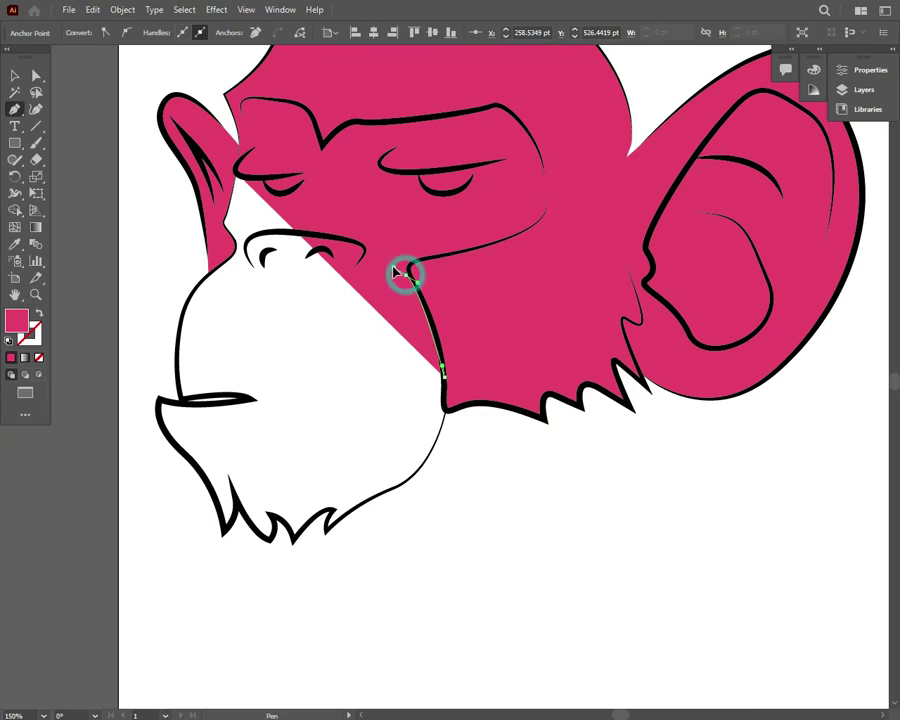
{"action": "left_click", "coordinate": [379, 223]}
{"action": "left_click", "coordinate": [240, 178]}
{"action": "key", "text": "v"}
{"action": "left_click", "coordinate": [445, 540]}
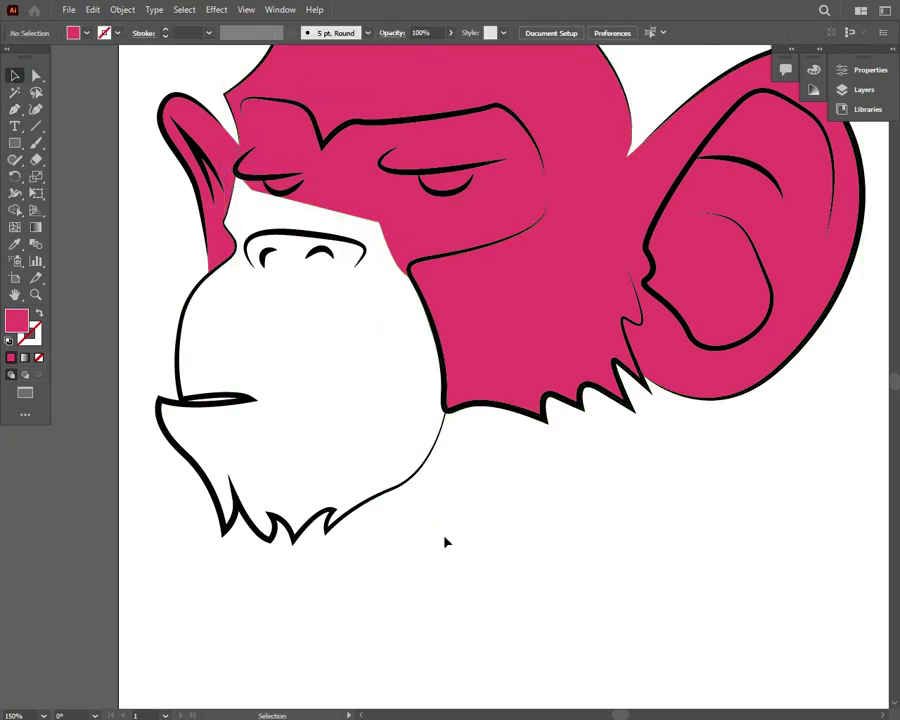
Expand Layer 3 and drag the head fill path row to the bottom of the layer
{"action": "key", "text": "ctrl+minus"}
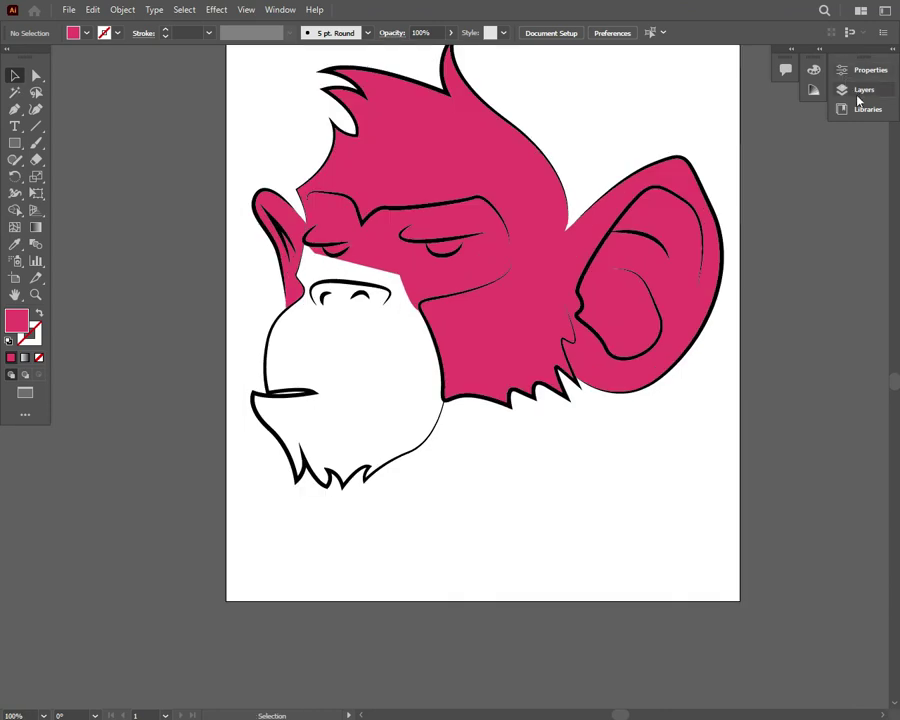
{"action": "left_click", "coordinate": [858, 92]}
{"action": "scroll", "coordinate": [620, 498], "scroll_direction": "right", "scroll_amount": 3}
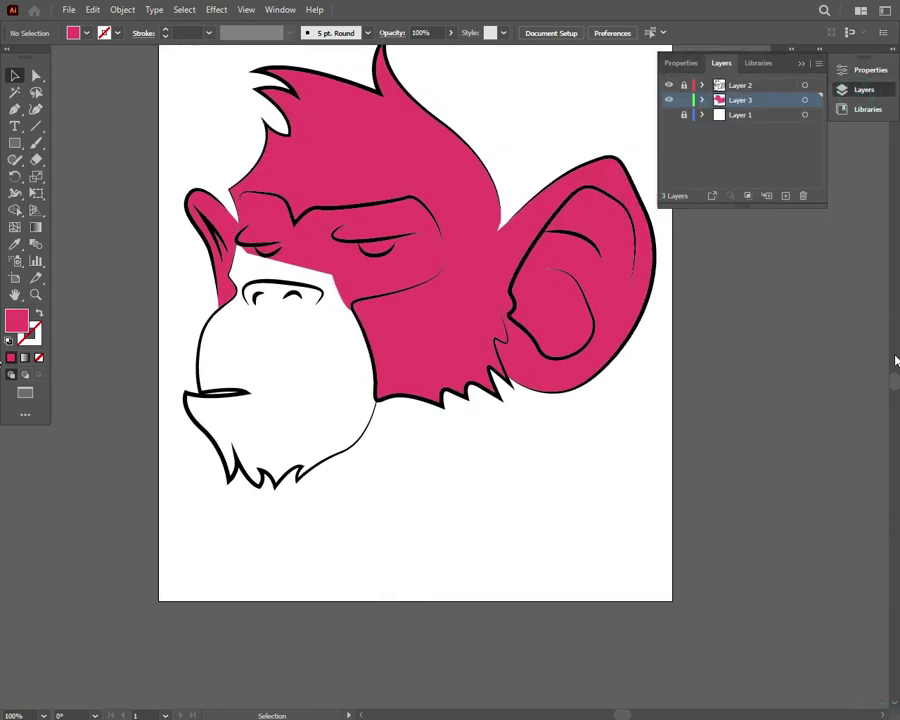
{"action": "scroll", "coordinate": [415, 320], "scroll_direction": "up", "scroll_amount": 3}
{"action": "left_click", "coordinate": [703, 100]}
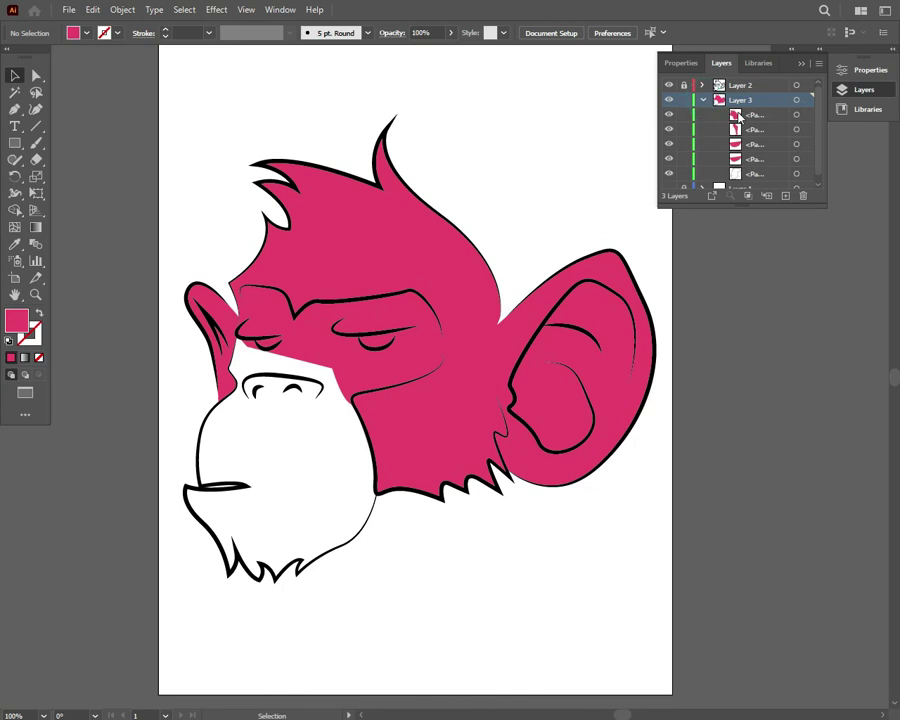
{"action": "scroll", "coordinate": [818, 134], "scroll_direction": "down", "scroll_amount": 1}
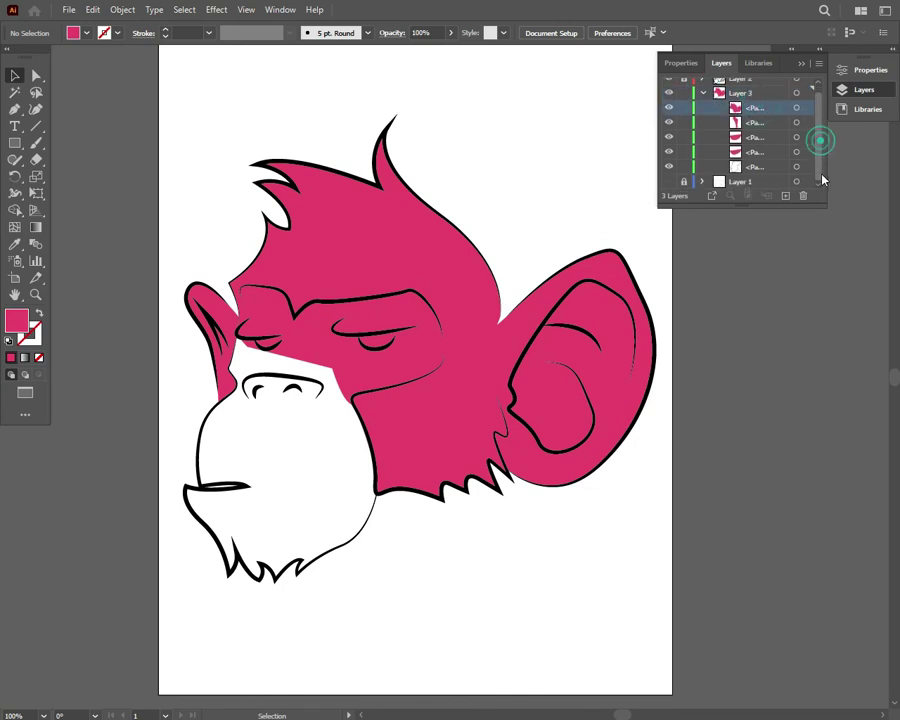
{"action": "left_click", "coordinate": [757, 107]}
{"action": "left_click_drag", "start_coordinate": [757, 107], "coordinate": [757, 167]}
{"action": "left_click", "coordinate": [402, 348]}
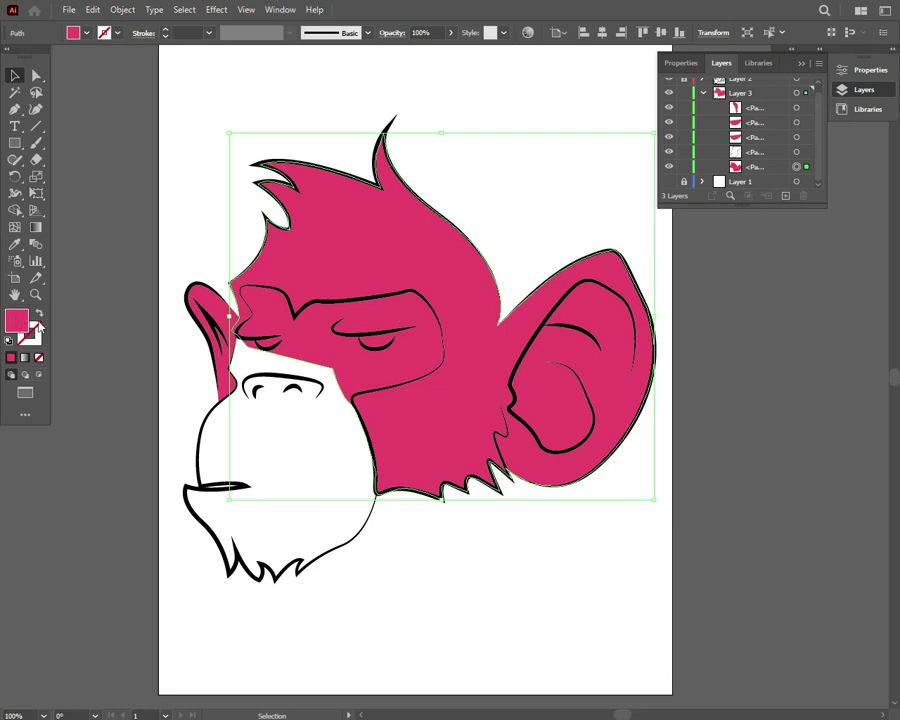
Try a muted mauve fill for the head in the Color Picker
{"action": "double_click", "coordinate": [27, 327]}
{"action": "left_click_drag", "start_coordinate": [758, 508], "coordinate": [751, 352]}
{"action": "left_click", "coordinate": [705, 402]}
{"action": "left_click_drag", "start_coordinate": [703, 432], "coordinate": [615, 410]}
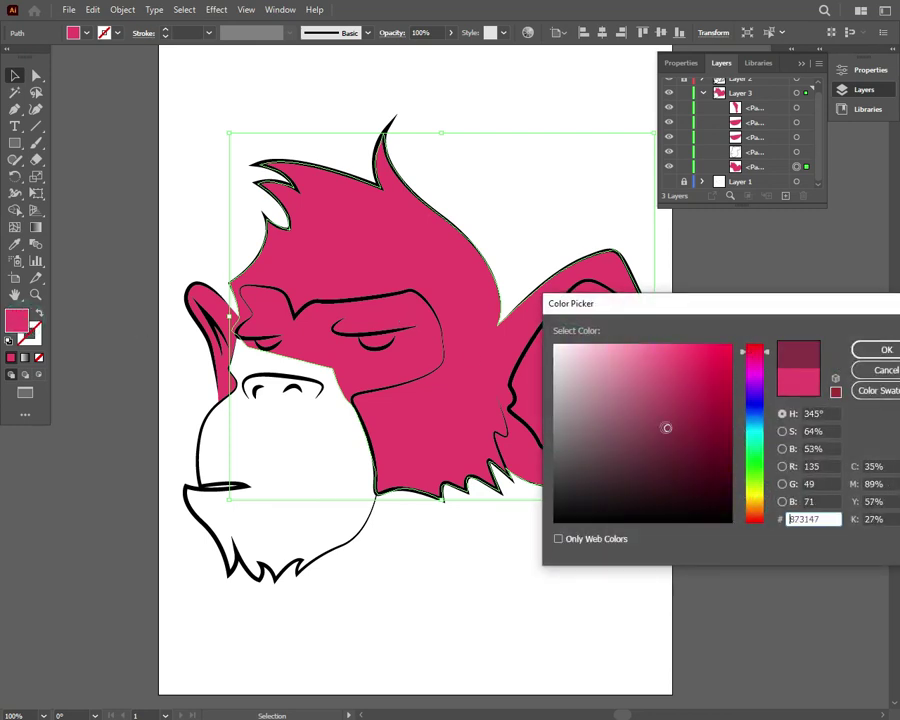
{"action": "key", "text": "Return"}
{"action": "left_click", "coordinate": [504, 88]}
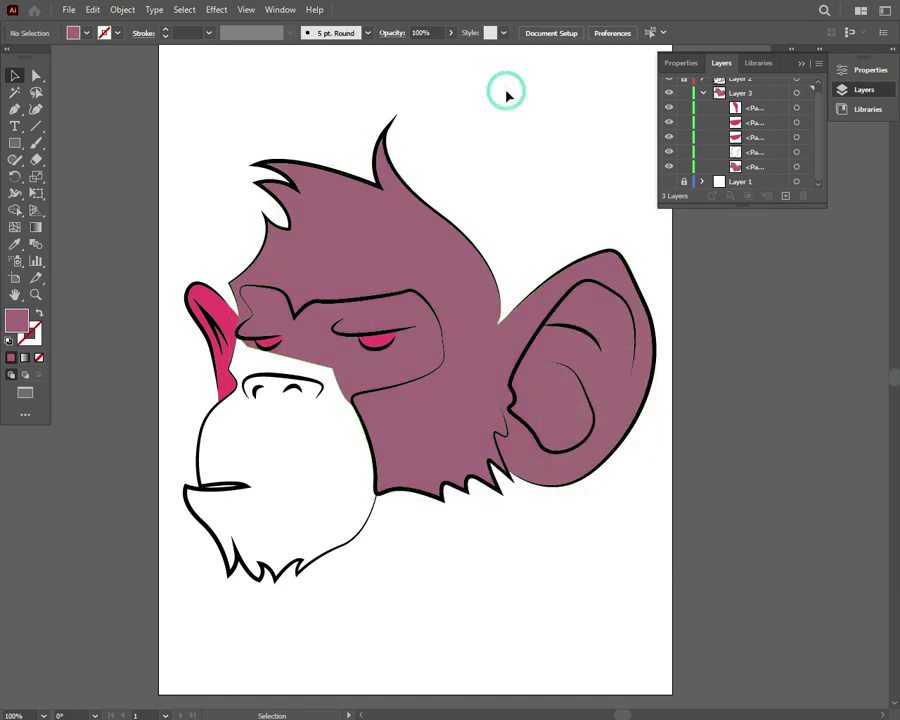
Change the head fill to a bright saturated orange
{"action": "left_click", "coordinate": [310, 284]}
{"action": "double_click", "coordinate": [24, 318]}
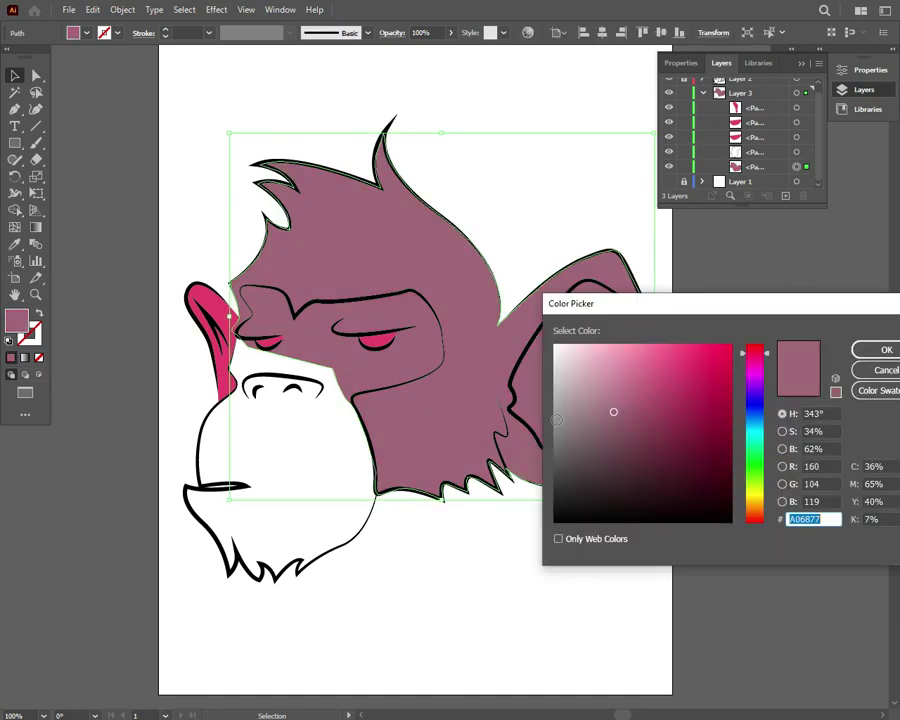
{"action": "left_click", "coordinate": [742, 505]}
{"action": "left_click_drag", "start_coordinate": [613, 411], "coordinate": [693, 371]}
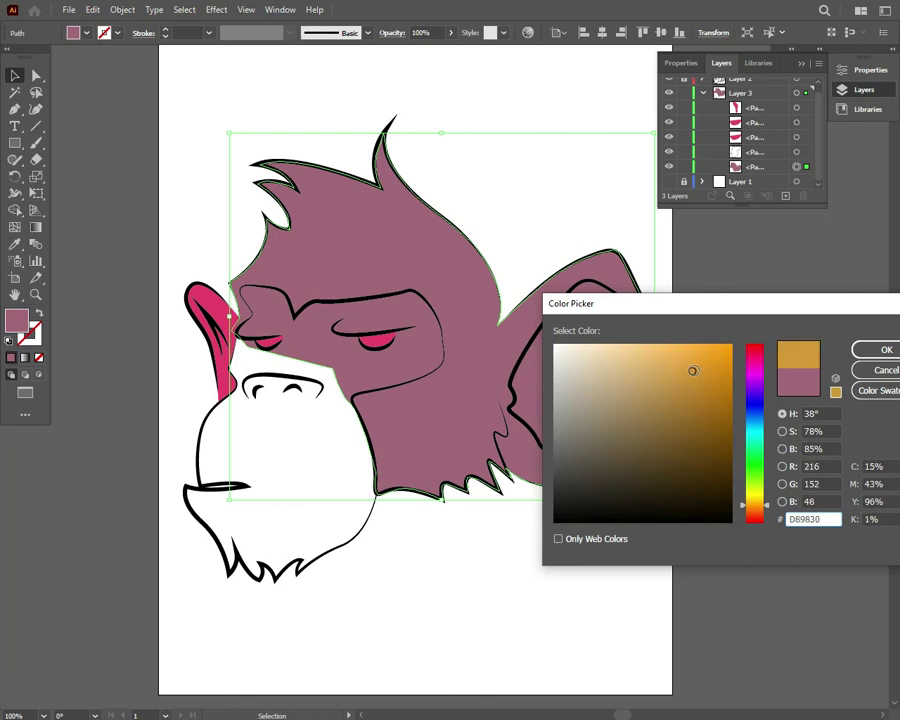
{"action": "left_click", "coordinate": [742, 509]}
{"action": "left_click_drag", "start_coordinate": [692, 371], "coordinate": [707, 356]}
{"action": "key", "text": "Return"}
{"action": "left_click", "coordinate": [581, 579]}
Check the left ear's colour, then soften the head fill to light orange #E99357
{"action": "left_click", "coordinate": [210, 305]}
{"action": "double_click", "coordinate": [16, 320]}
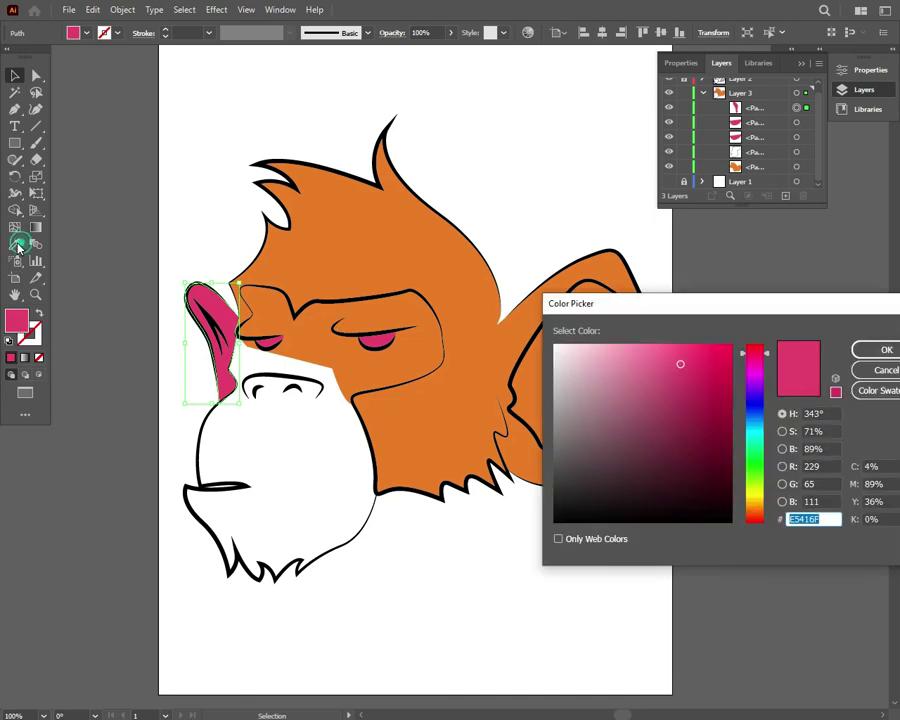
{"action": "key", "text": "Return"}
{"action": "left_click", "coordinate": [358, 213]}
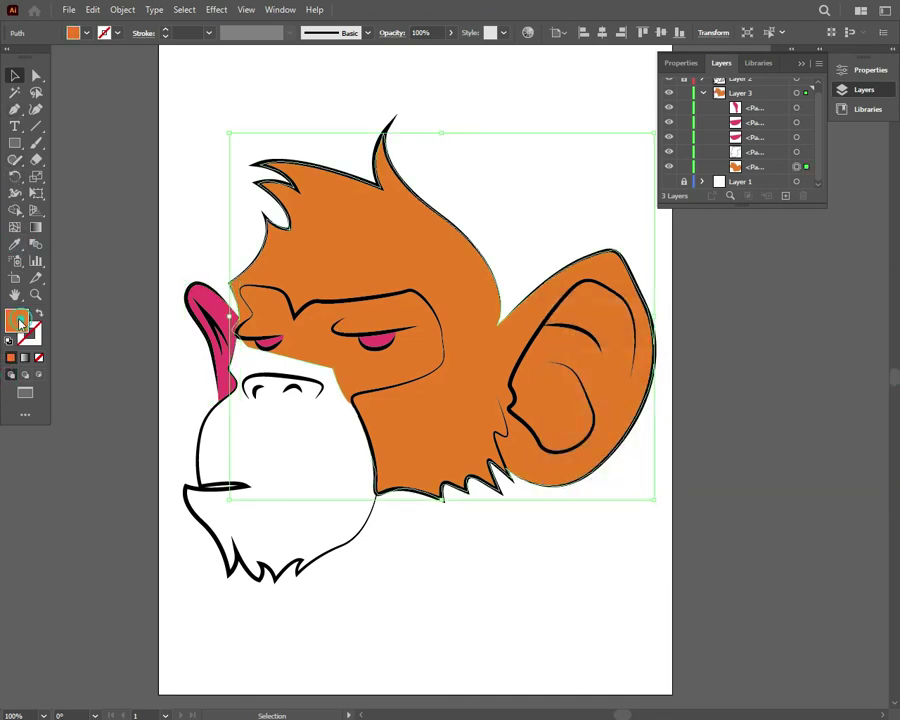
{"action": "double_click", "coordinate": [18, 322]}
{"action": "left_click", "coordinate": [664, 356]}
{"action": "left_click", "coordinate": [862, 350]}
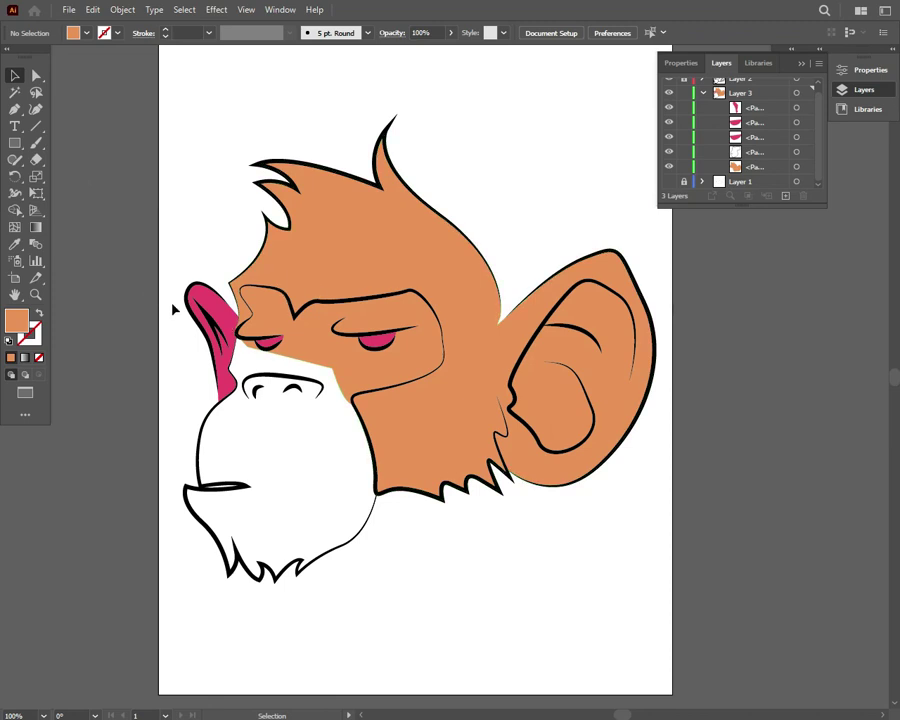
Eyedrop the head's orange onto the left ear shape, adjust it, and deselect
{"action": "left_click", "coordinate": [200, 305]}
{"action": "key", "text": "i"}
{"action": "left_click", "coordinate": [342, 200]}
{"action": "double_click", "coordinate": [16, 320]}
{"action": "left_click", "coordinate": [691, 357]}
{"action": "left_click", "coordinate": [886, 349]}
{"action": "left_click", "coordinate": [15, 75]}
{"action": "left_click", "coordinate": [202, 193]}
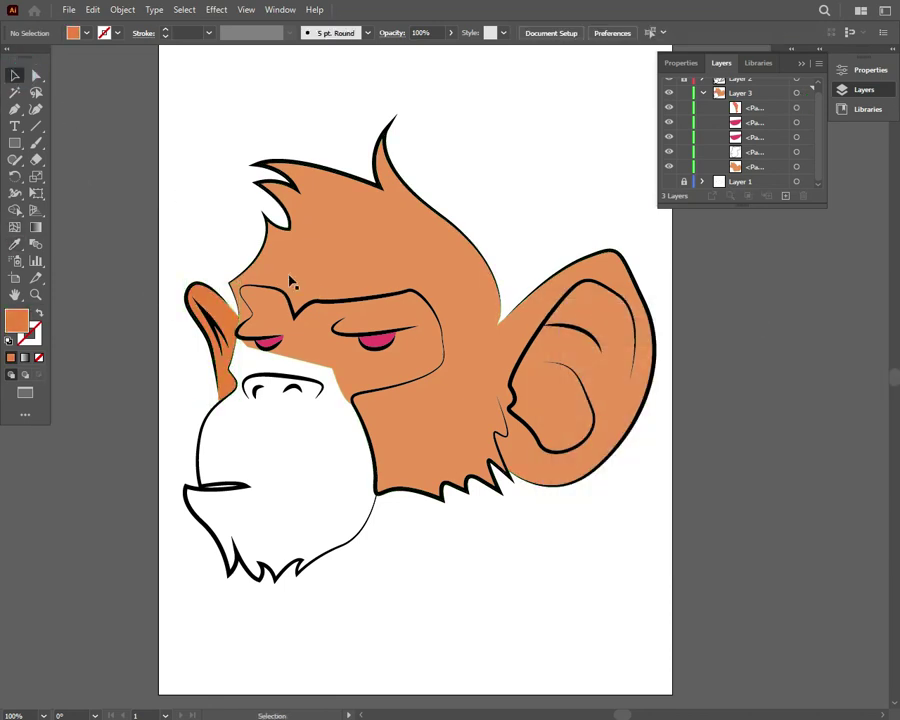
Swap the white muzzle shape's fill and stroke colours
{"action": "left_click", "coordinate": [366, 528]}
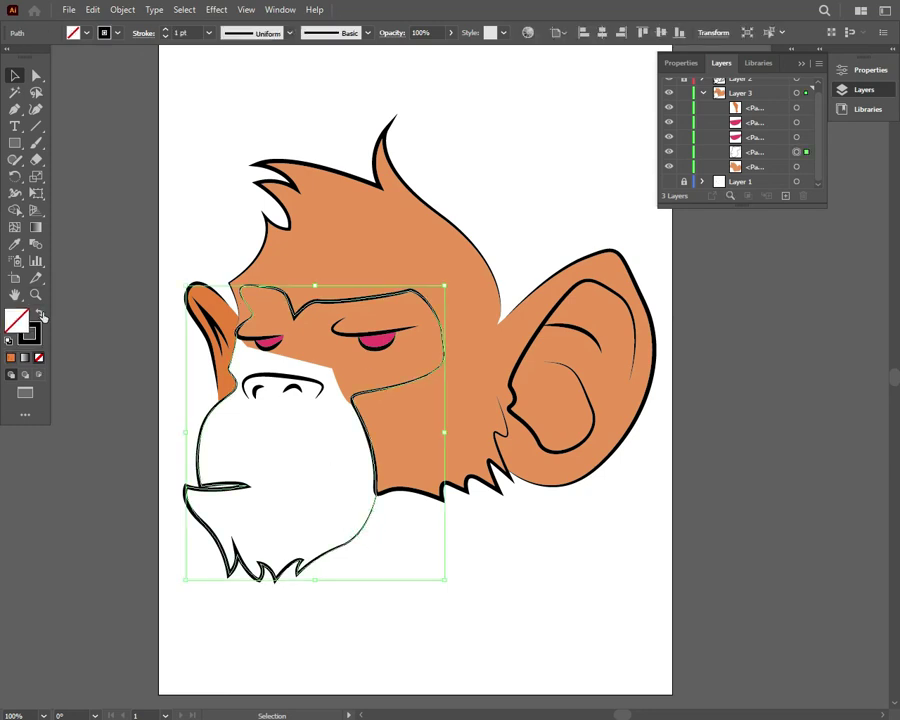
{"action": "left_click", "coordinate": [38, 313]}
{"action": "left_click", "coordinate": [190, 394]}
{"action": "left_click", "coordinate": [345, 457]}
{"action": "double_click", "coordinate": [16, 320]}
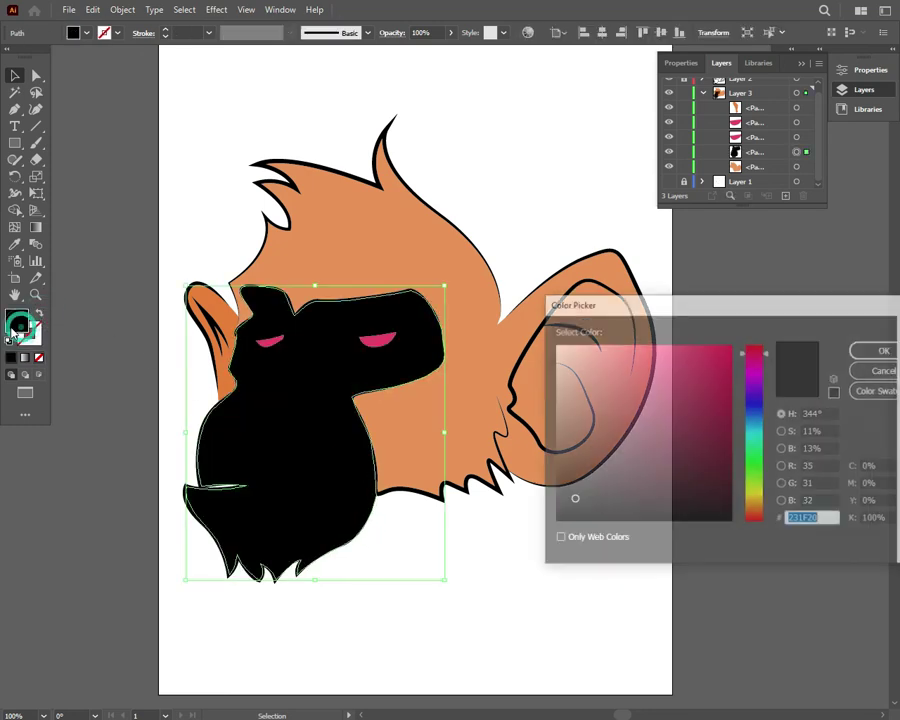
{"action": "key", "text": "Escape"}
Fill the face shape with a lighter peach based on the head's orange
{"action": "left_click", "coordinate": [15, 244]}
{"action": "left_click", "coordinate": [398, 243]}
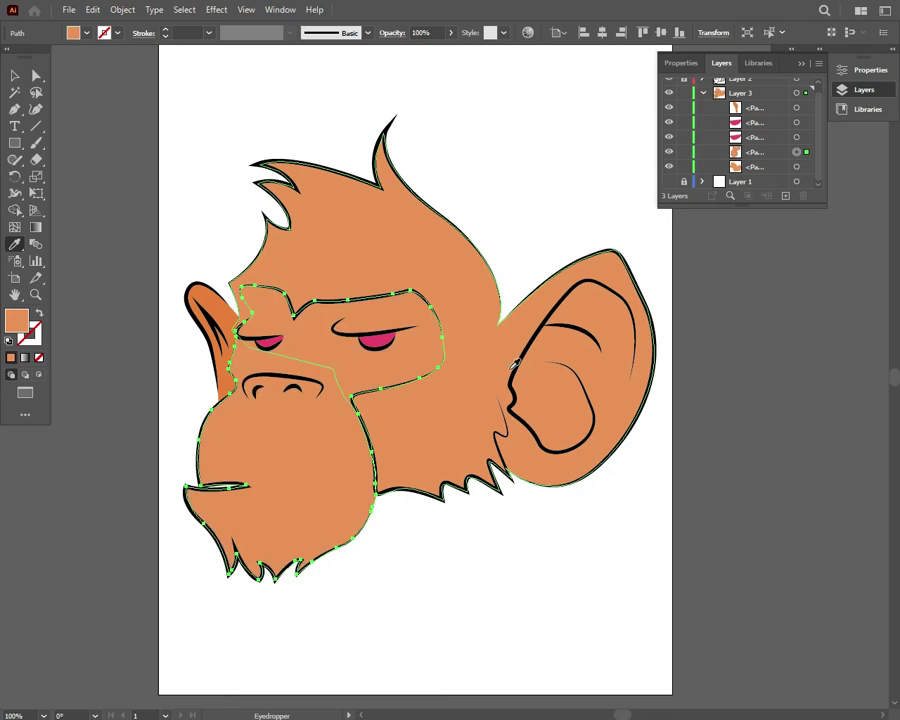
{"action": "double_click", "coordinate": [16, 320]}
{"action": "left_click", "coordinate": [631, 357]}
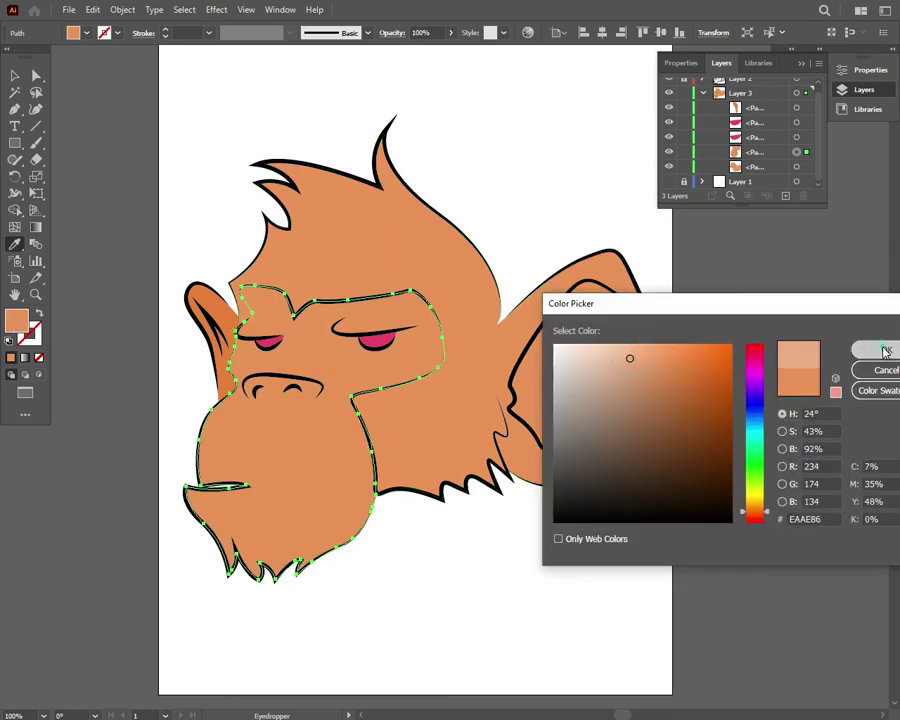
{"action": "left_click", "coordinate": [886, 349]}
{"action": "key", "text": "v"}
{"action": "left_click", "coordinate": [120, 145]}
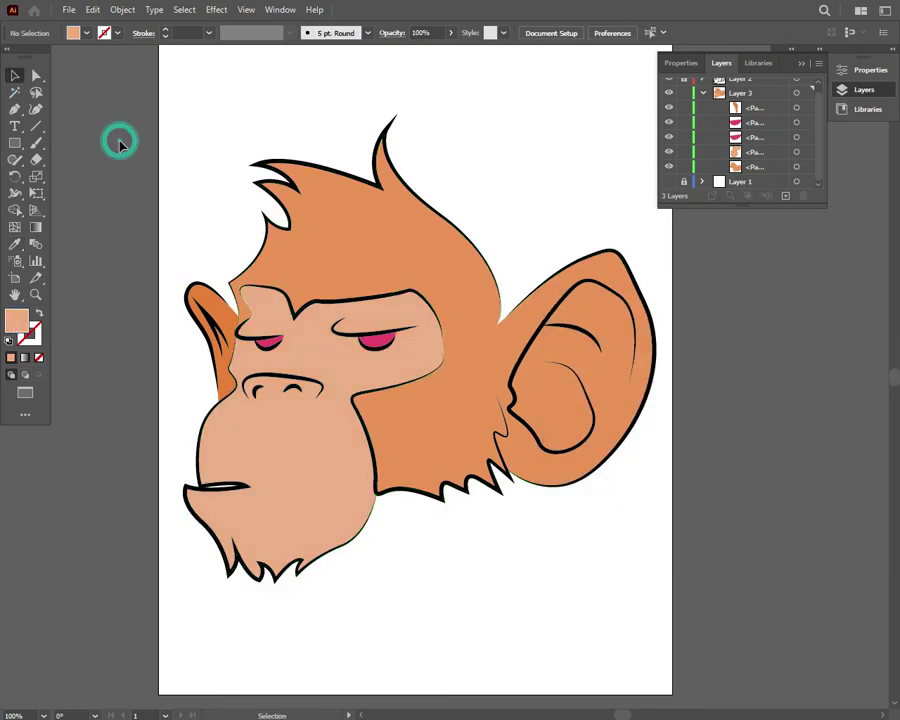
Copy the peach skin colour onto both pink eyes with the Eyedropper
{"action": "left_click", "coordinate": [376, 342]}
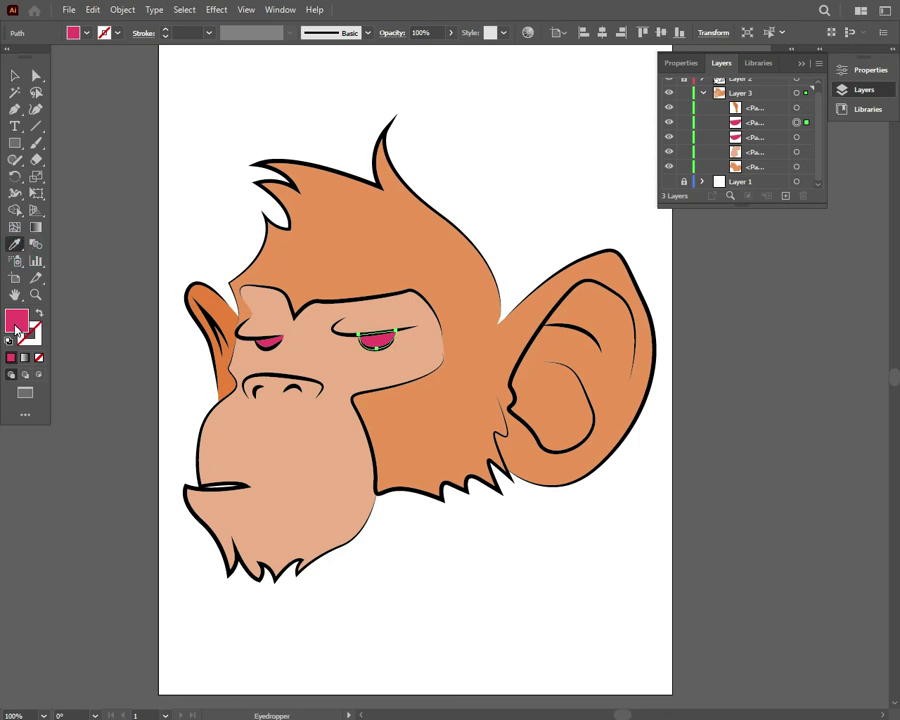
{"action": "left_click", "coordinate": [400, 360]}
{"action": "key", "text": "v"}
{"action": "left_click", "coordinate": [171, 257]}
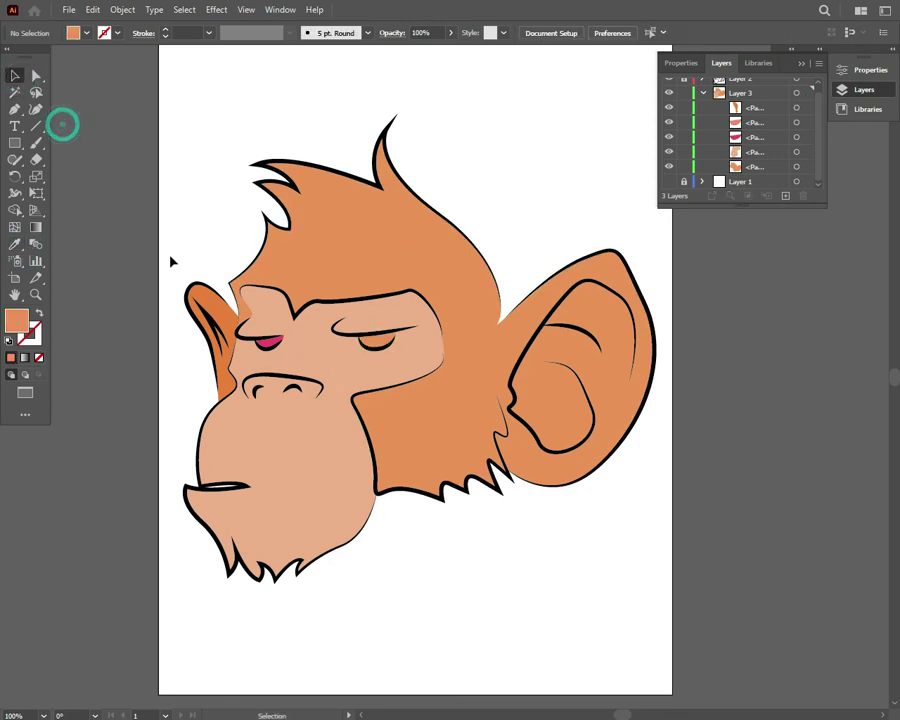
{"action": "left_click", "coordinate": [268, 343]}
{"action": "key", "text": "i"}
{"action": "left_click", "coordinate": [310, 350]}
{"action": "key", "text": "v"}
{"action": "left_click", "coordinate": [84, 111]}
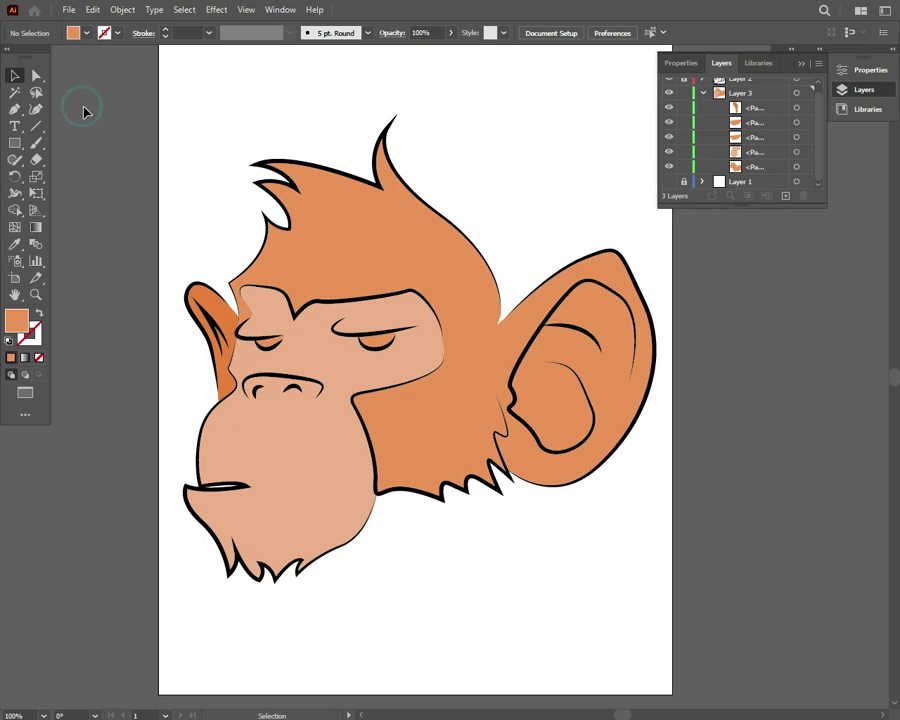
Fill the right eye dark brown and sample that brown onto the left eye
{"action": "left_click", "coordinate": [383, 350]}
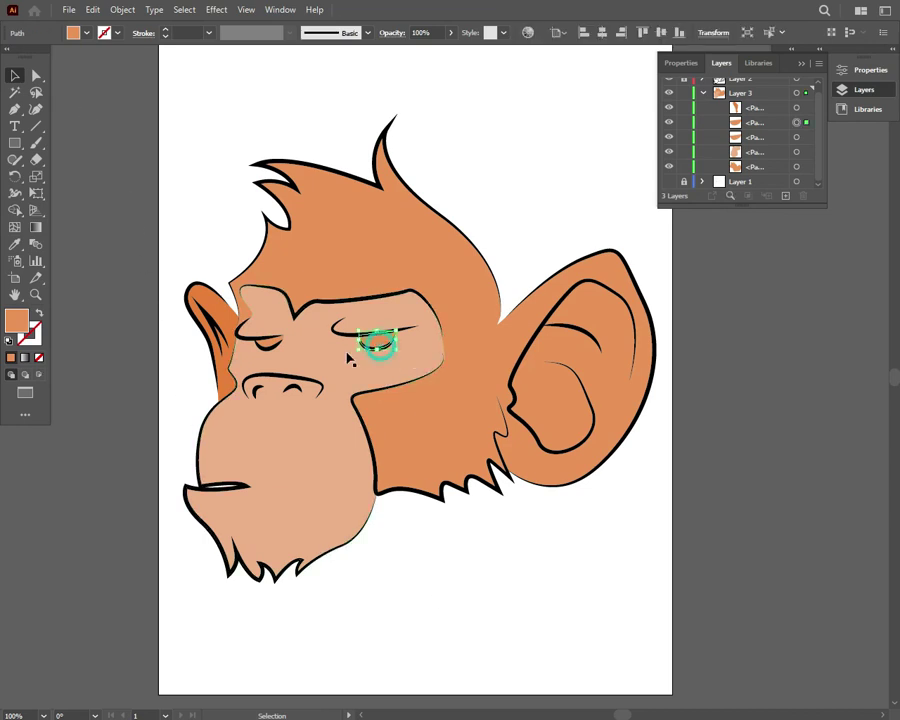
{"action": "double_click", "coordinate": [17, 322]}
{"action": "left_click", "coordinate": [689, 416]}
{"action": "left_click", "coordinate": [869, 350]}
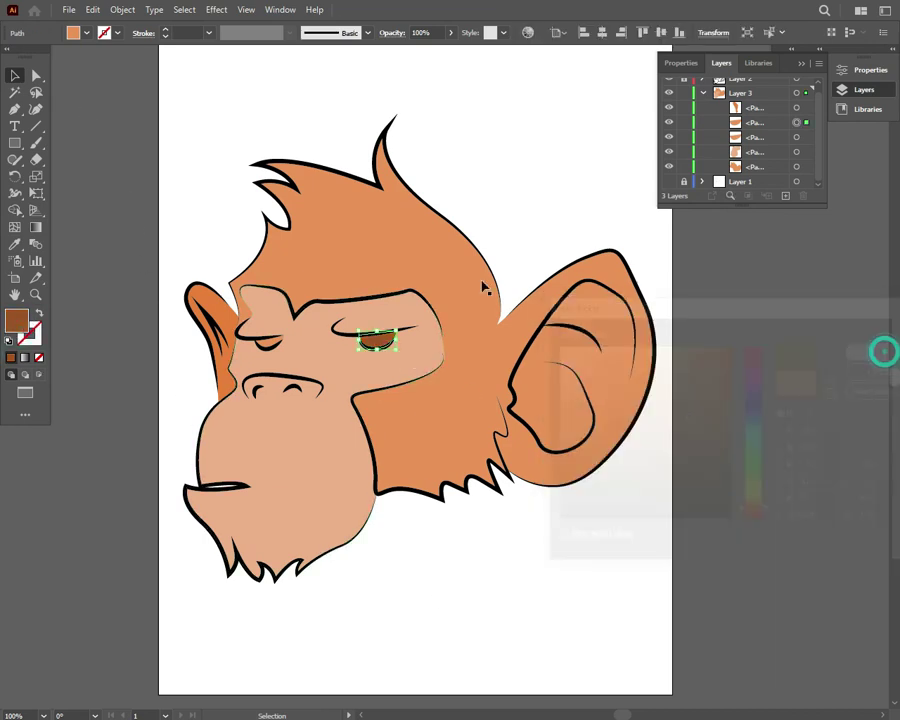
{"action": "left_click", "coordinate": [172, 203]}
{"action": "left_click", "coordinate": [268, 345]}
{"action": "left_click", "coordinate": [15, 243]}
{"action": "left_click", "coordinate": [375, 340]}
{"action": "left_click", "coordinate": [15, 75]}
{"action": "left_click", "coordinate": [117, 193]}
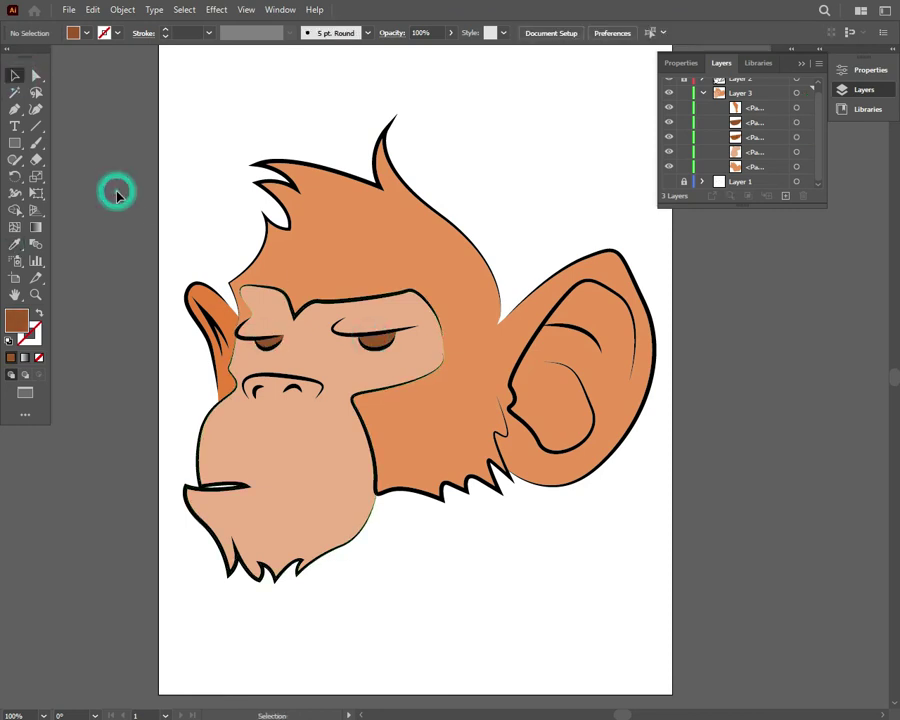
{"action": "left_click", "coordinate": [819, 50]}
{"action": "key", "text": "ctrl+minus"}
{"action": "key", "text": "ctrl+minus"}
Add a new Layer 4 above Layer 1 in the Layers panel
{"action": "key", "text": "ctrl+plus"}
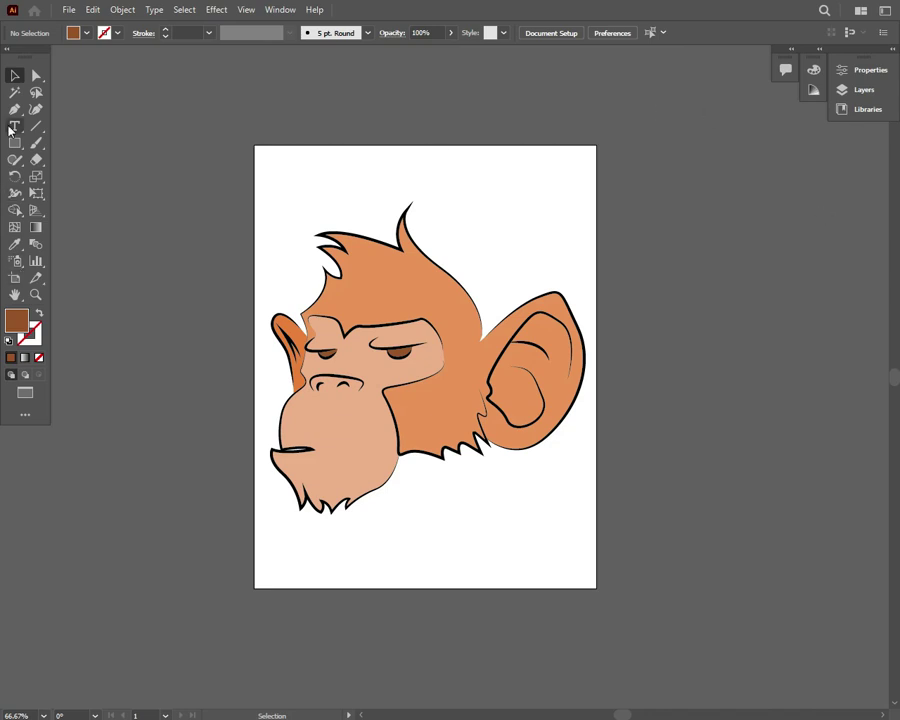
{"action": "left_click", "coordinate": [15, 210]}
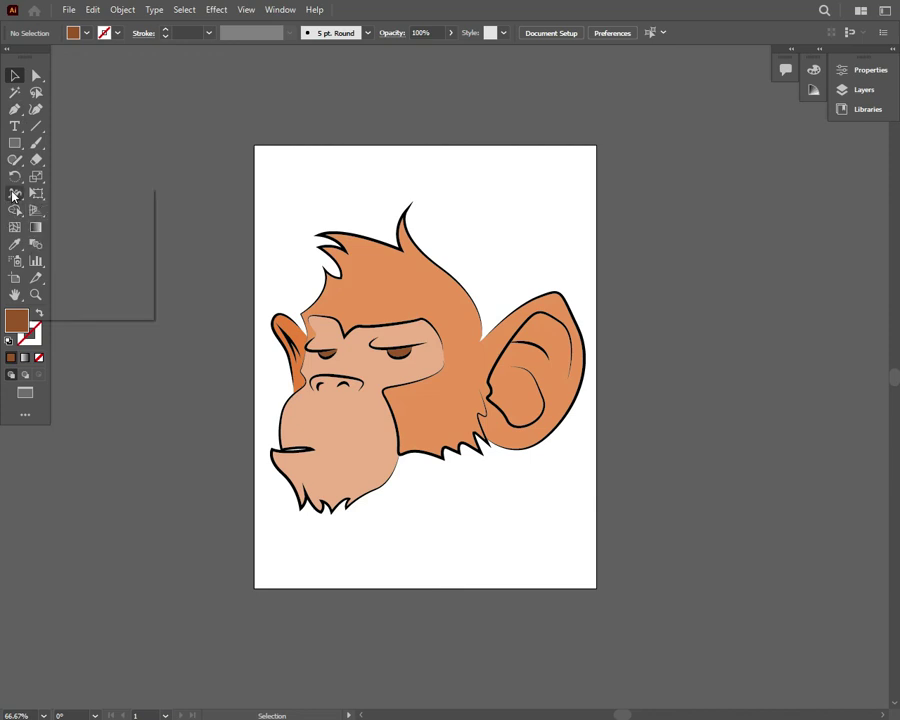
{"action": "left_click", "coordinate": [15, 193]}
{"action": "left_click", "coordinate": [15, 143]}
{"action": "left_click", "coordinate": [75, 227]}
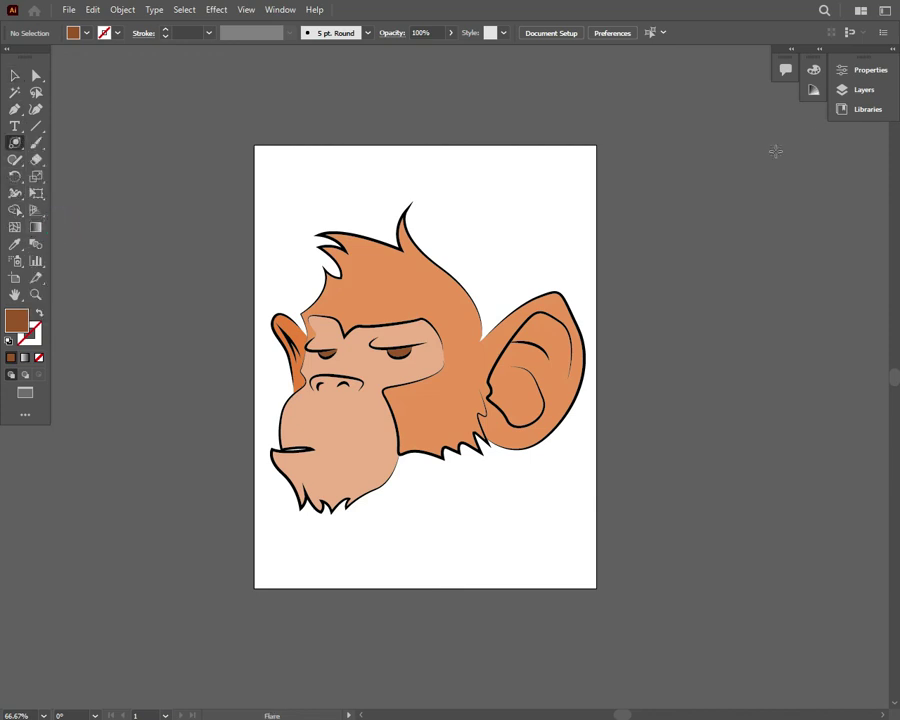
{"action": "left_click", "coordinate": [855, 89]}
{"action": "left_click", "coordinate": [699, 100]}
{"action": "left_click", "coordinate": [772, 114]}
{"action": "left_click", "coordinate": [786, 195]}
Draw a trial lens flare, move and shrink it over the face, then delete it
{"action": "left_click_drag", "start_coordinate": [251, 231], "coordinate": [419, 400]}
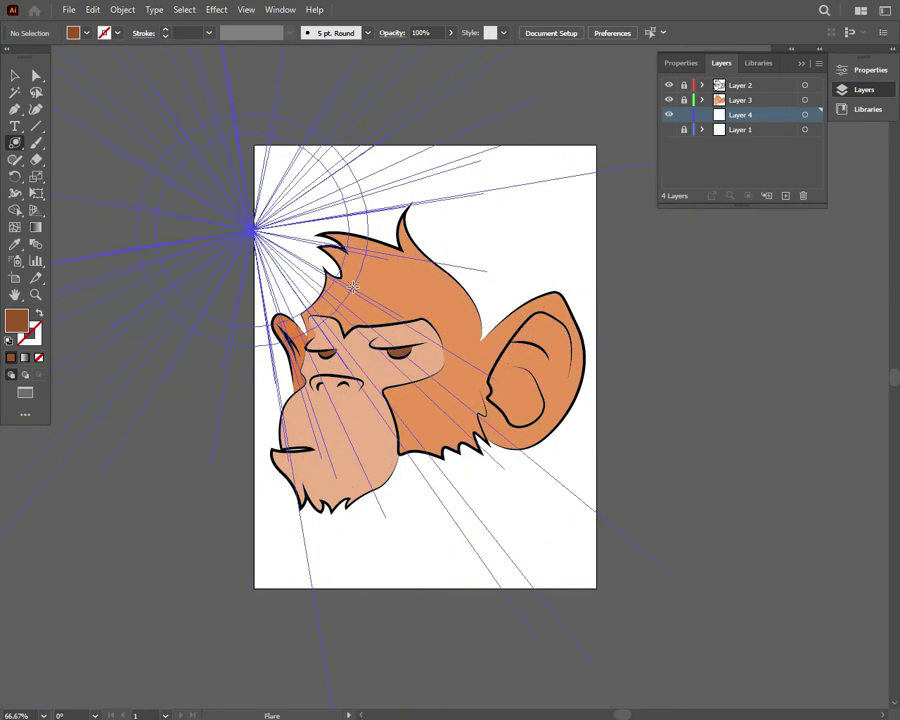
{"action": "left_click", "coordinate": [15, 75]}
{"action": "left_click_drag", "start_coordinate": [271, 207], "coordinate": [431, 360]}
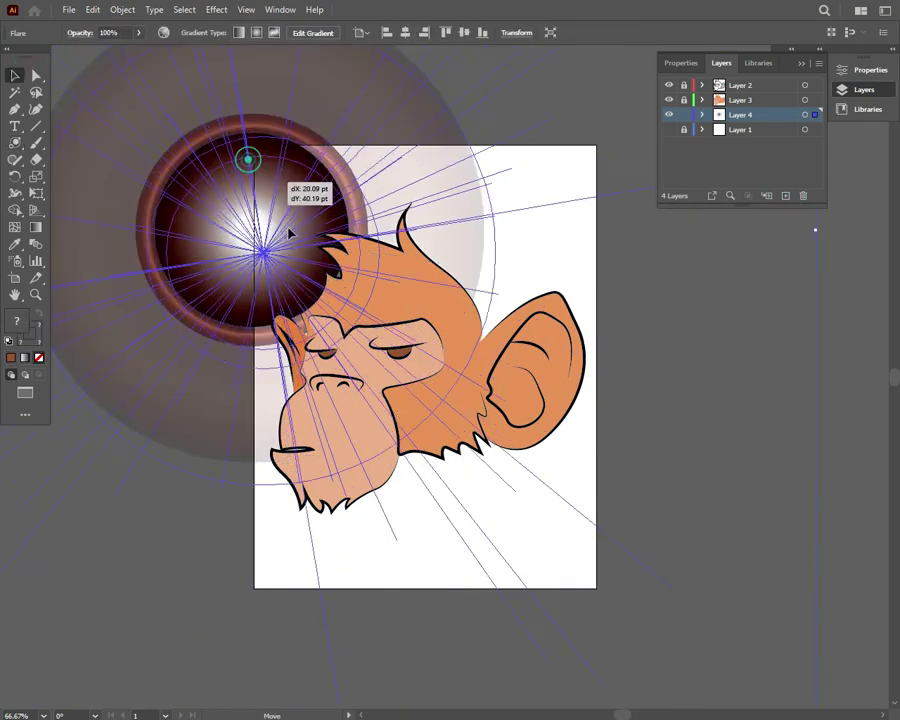
{"action": "left_click", "coordinate": [693, 331]}
{"action": "left_click_drag", "start_coordinate": [469, 461], "coordinate": [441, 435]}
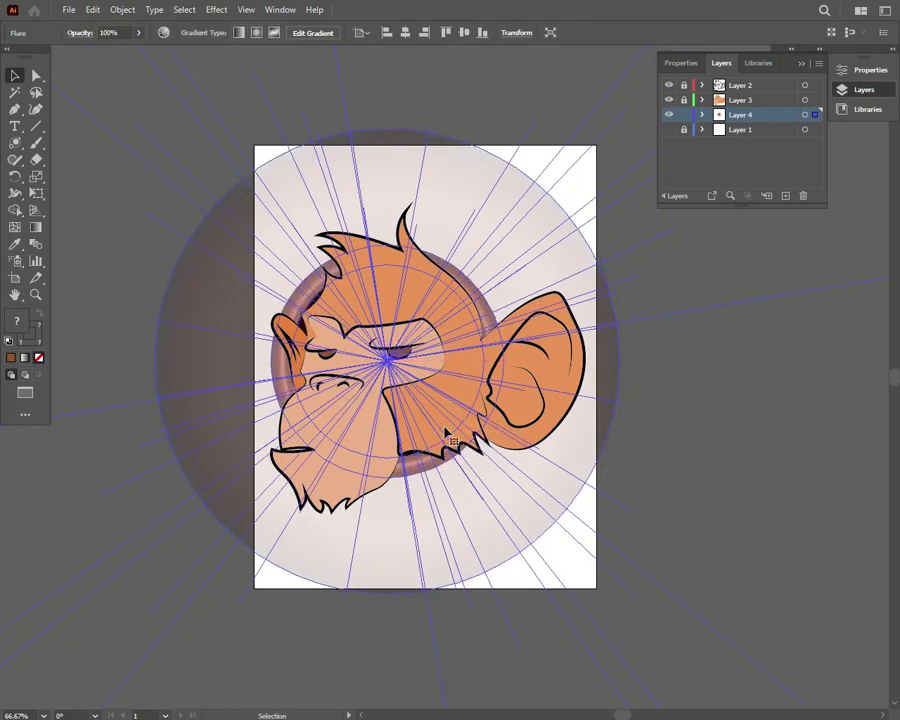
{"action": "left_click", "coordinate": [513, 112]}
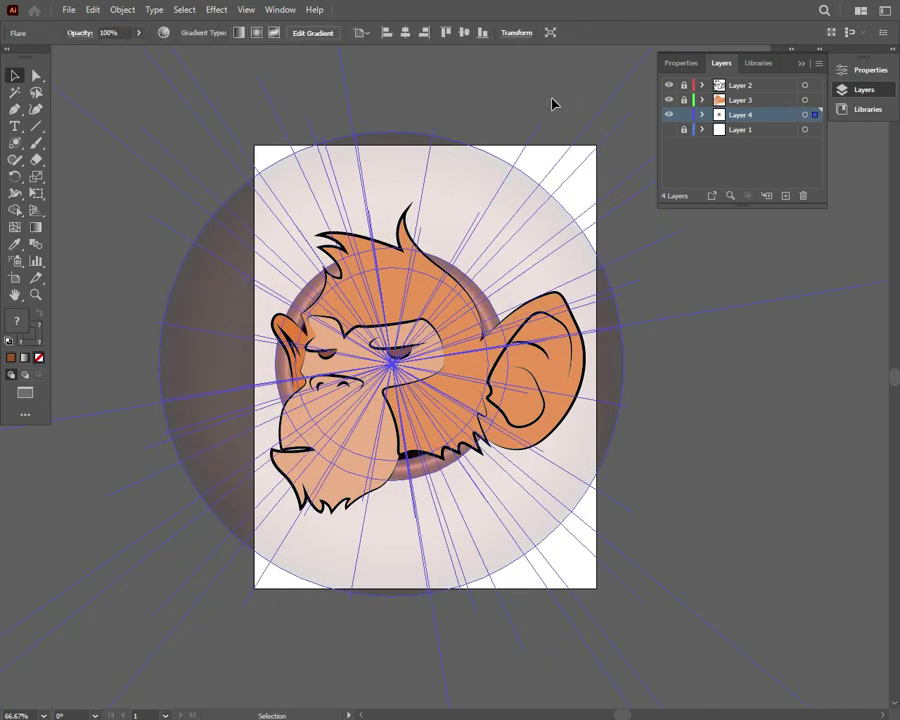
{"action": "key", "text": "ctrl+minus"}
{"action": "left_click_drag", "start_coordinate": [162, 95], "coordinate": [216, 185]}
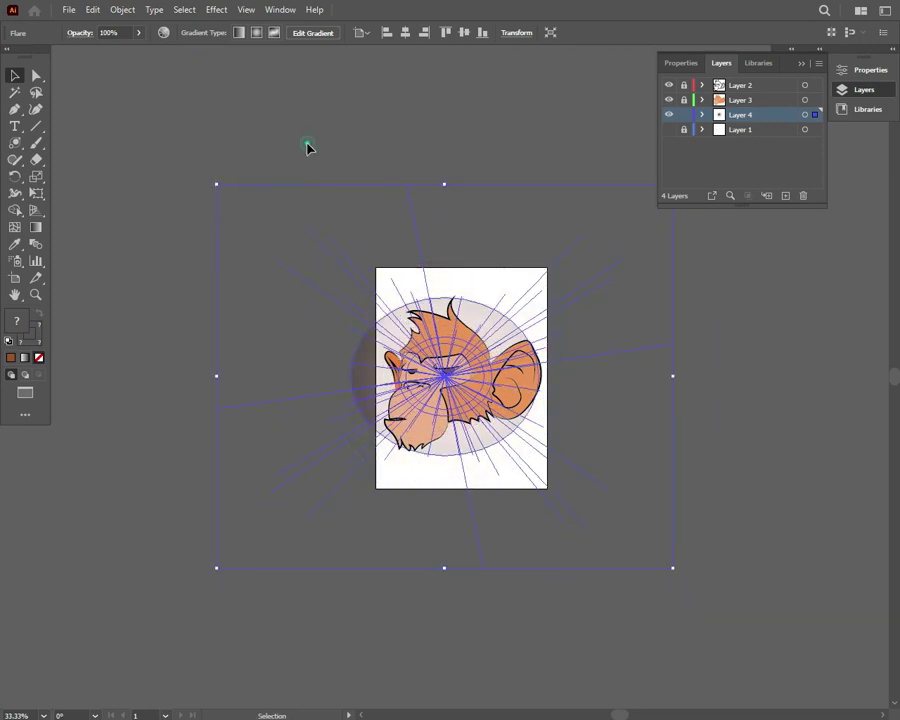
{"action": "left_click", "coordinate": [307, 147]}
{"action": "left_click", "coordinate": [367, 376]}
{"action": "key", "text": "Delete"}
{"action": "key", "text": "ctrl+plus"}
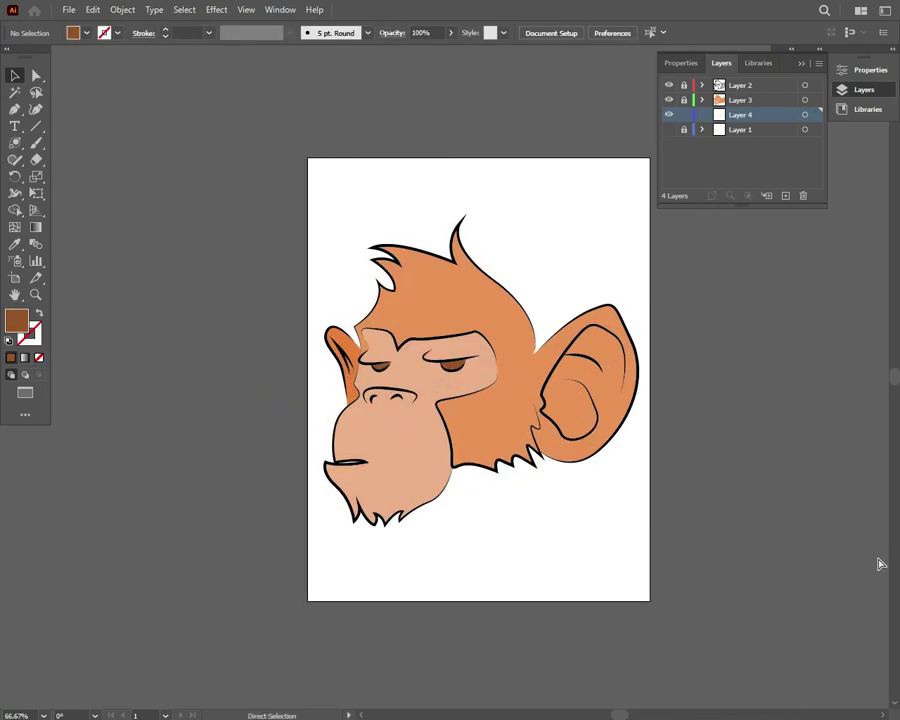
Draw a large brown circle and enlarge and centre it behind the monkey head
{"action": "left_click", "coordinate": [15, 210]}
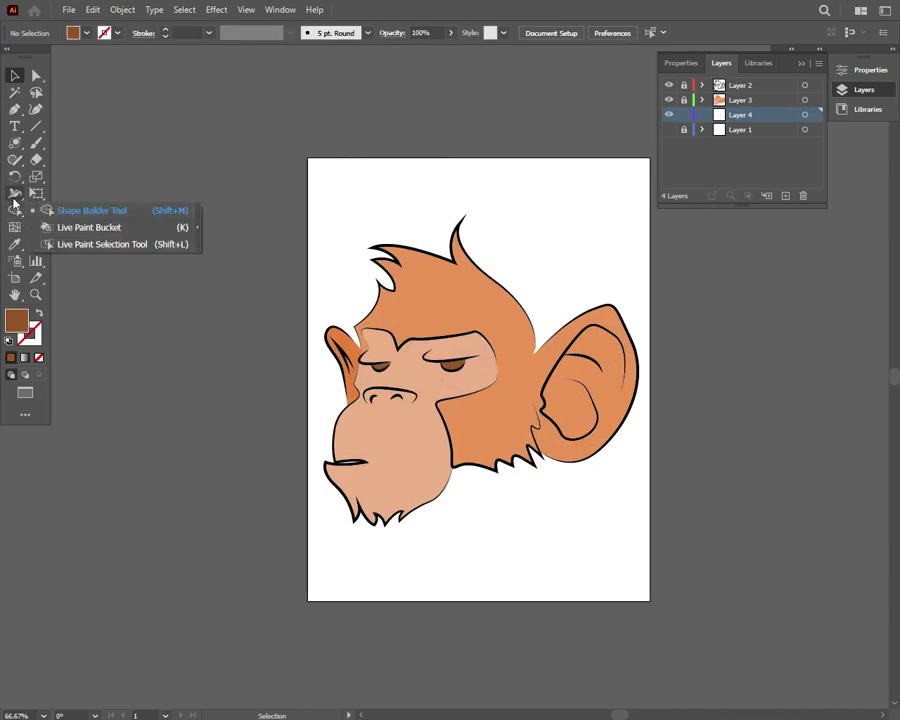
{"action": "left_click", "coordinate": [15, 142]}
{"action": "left_click", "coordinate": [60, 176]}
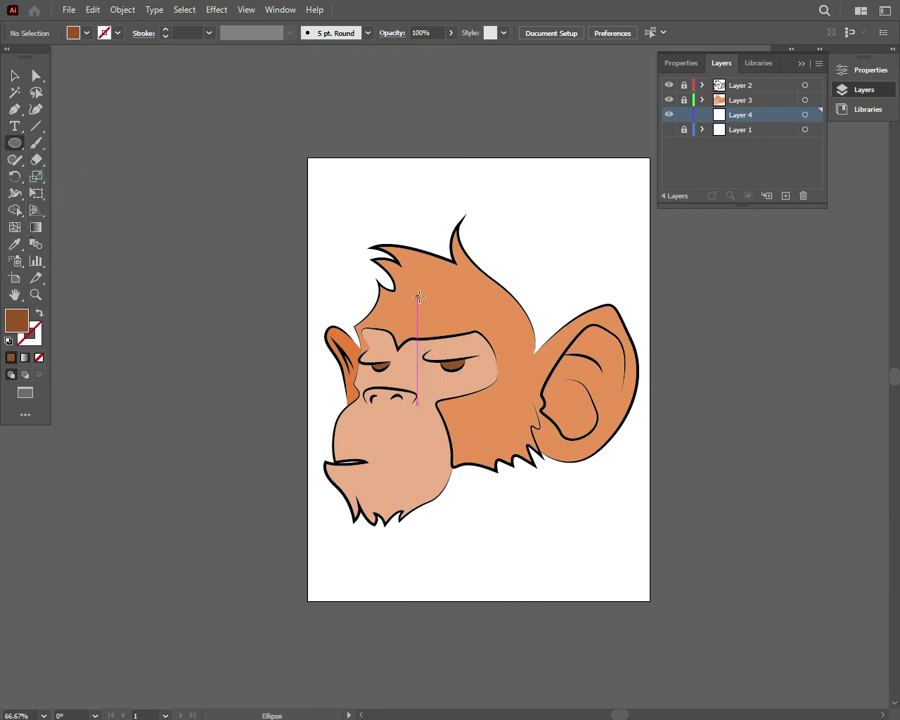
{"action": "left_click_drag", "start_coordinate": [325, 233], "coordinate": [719, 463]}
{"action": "key", "text": "v"}
{"action": "key", "text": "ctrl+shift+a"}
{"action": "left_click_drag", "start_coordinate": [577, 538], "coordinate": [523, 493]}
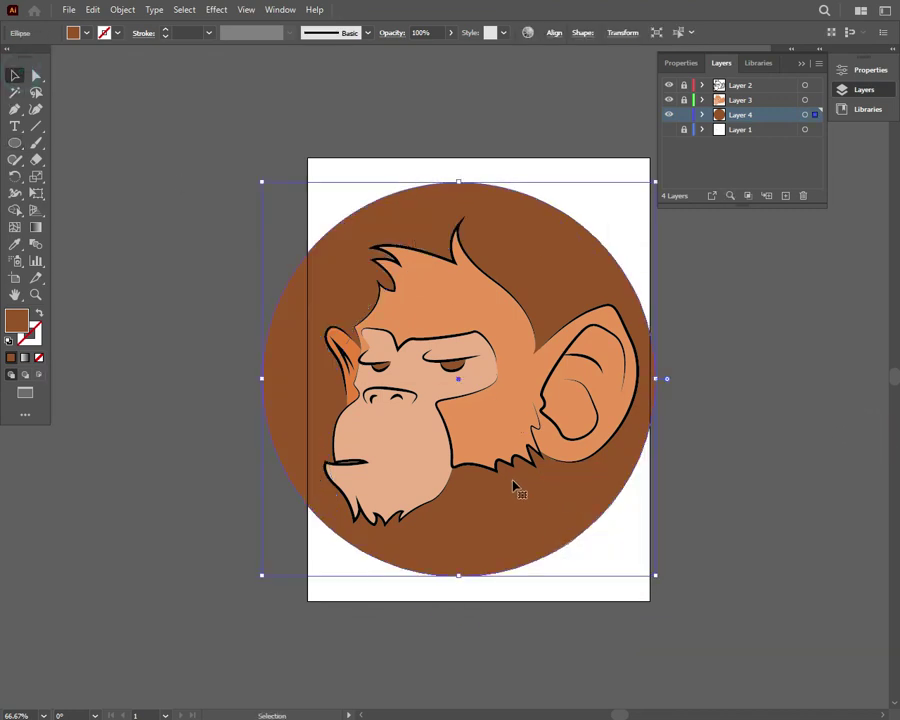
{"action": "left_click", "coordinate": [805, 370]}
{"action": "left_click", "coordinate": [607, 478]}
{"action": "left_click_drag", "start_coordinate": [275, 180], "coordinate": [243, 148]}
{"action": "left_click_drag", "start_coordinate": [474, 474], "coordinate": [482, 497]}
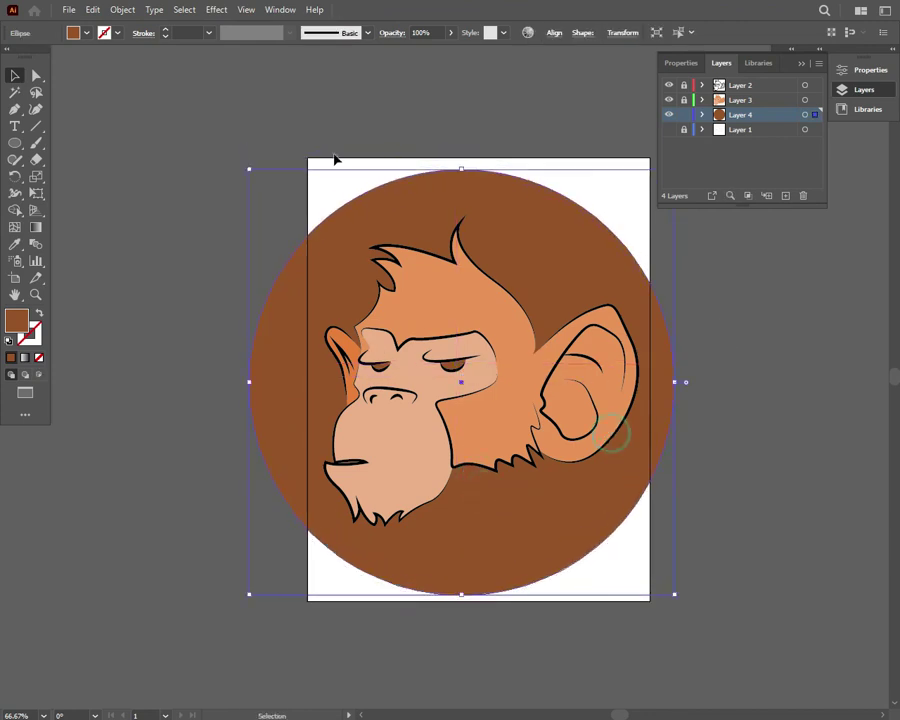
Give the circle a 10 pt black outline
{"action": "left_click", "coordinate": [209, 33]}
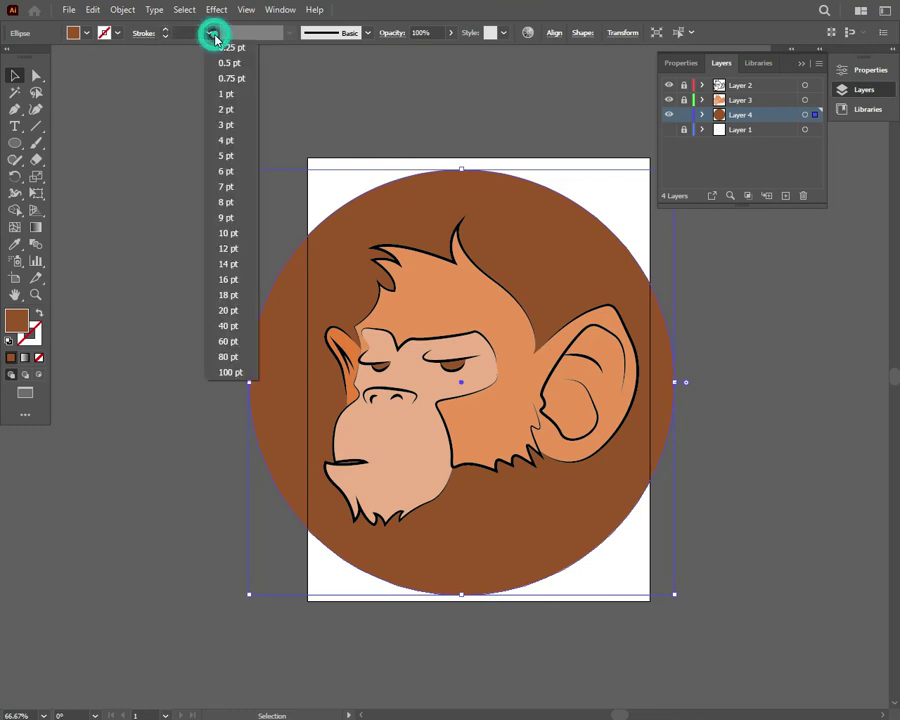
{"action": "left_click", "coordinate": [227, 188]}
{"action": "left_click", "coordinate": [84, 292]}
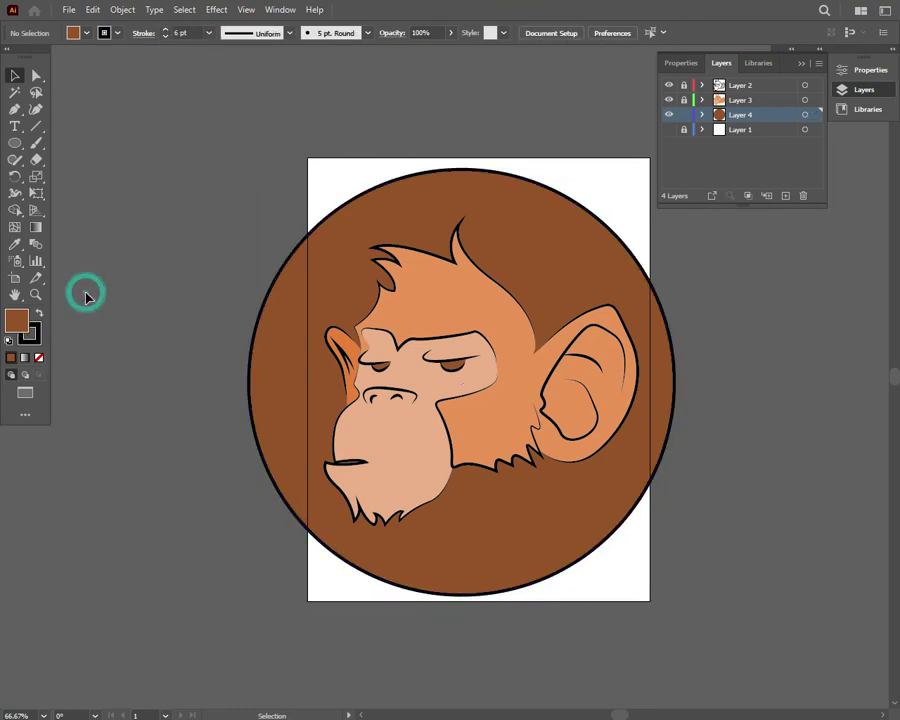
{"action": "left_click", "coordinate": [272, 296]}
{"action": "left_click", "coordinate": [209, 33]}
{"action": "left_click", "coordinate": [229, 233]}
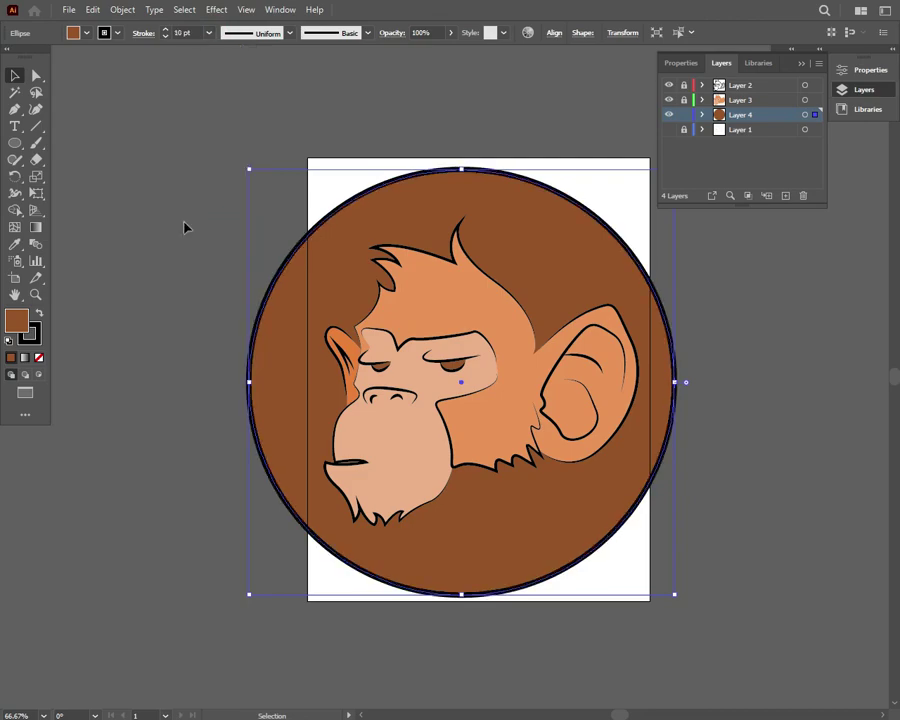
{"action": "left_click", "coordinate": [202, 224]}
{"action": "left_click", "coordinate": [801, 64]}
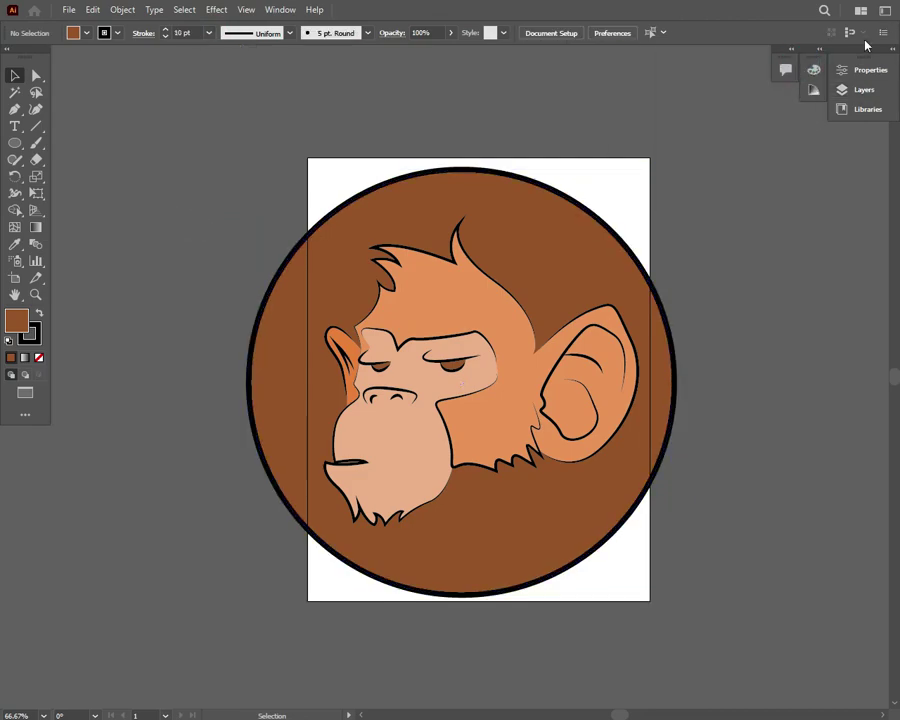